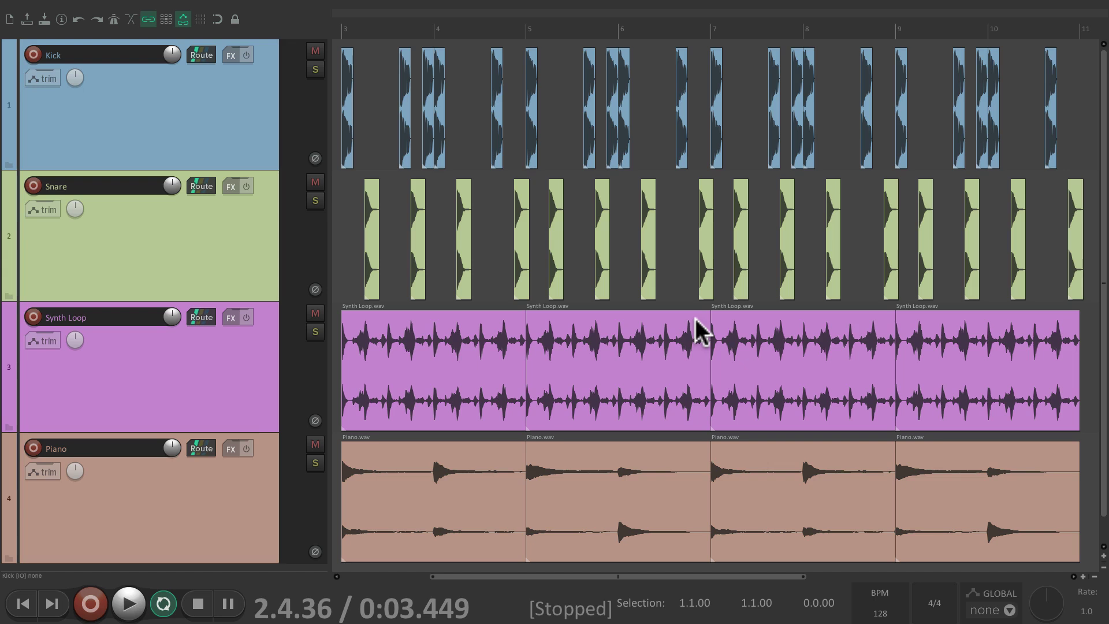
Try deleting the second Synth Loop item with ripple editing off, and undo the deletion.
click(591, 328)
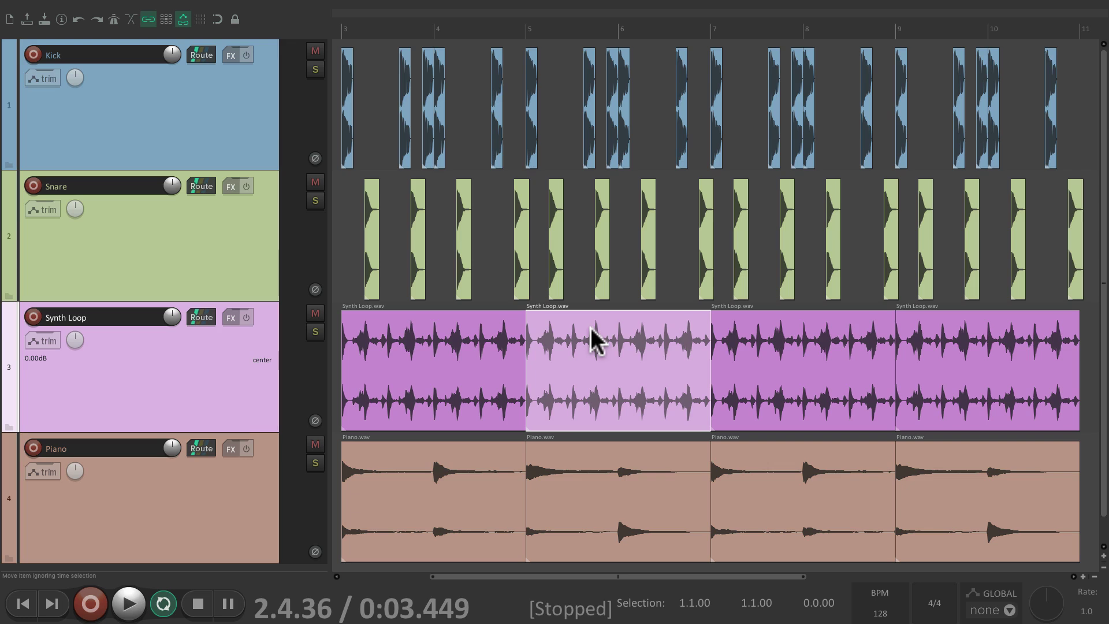
key(Delete)
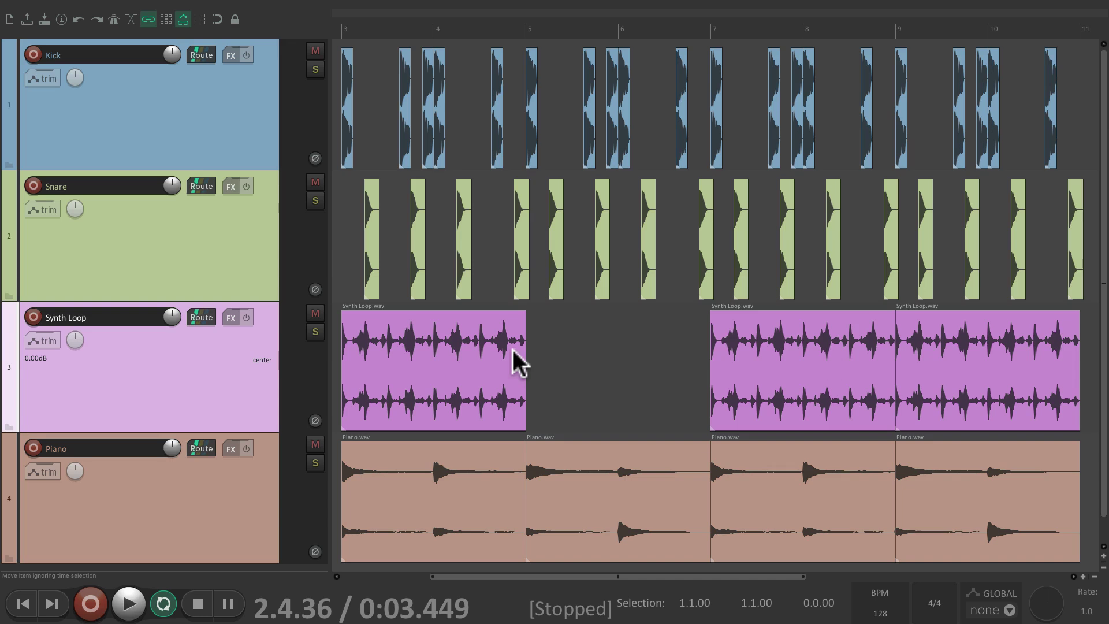
key(ctrl+z)
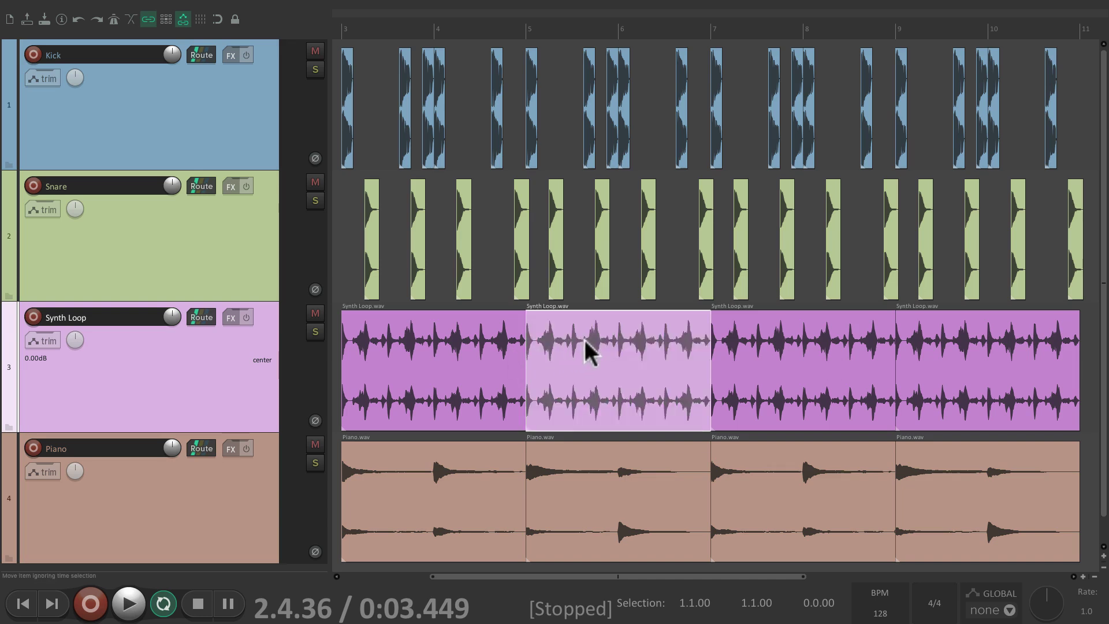
mouse_move(585, 340)
mouse_down()
mouse_move(688, 342)
mouse_move(543, 345)
mouse_move(681, 345)
mouse_move(582, 344)
mouse_move(595, 348)
mouse_up()
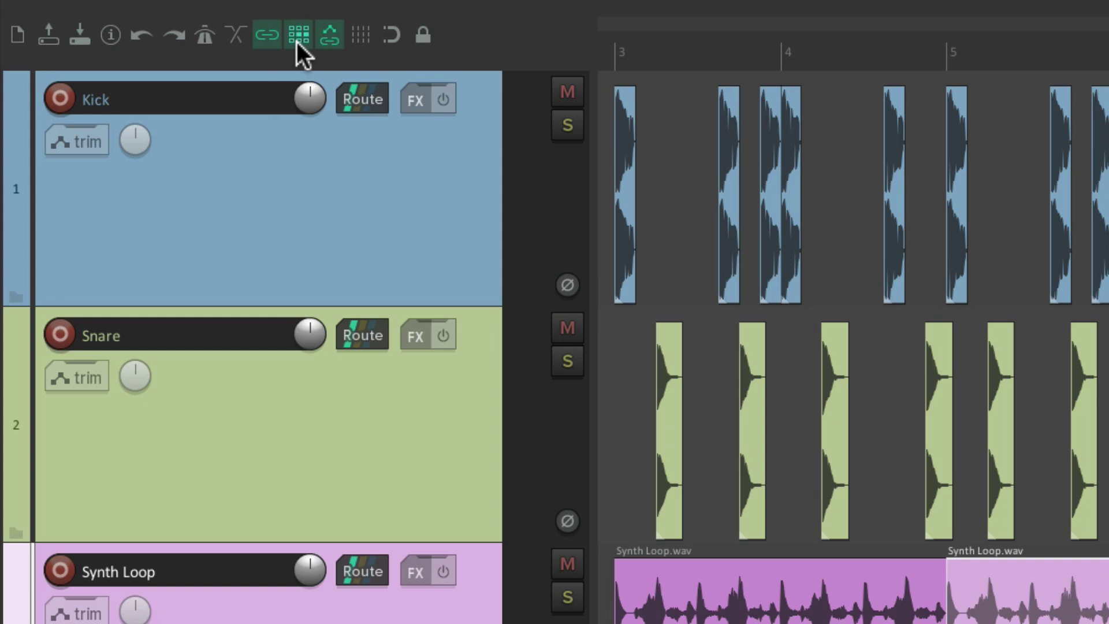
Use per-track ripple editing to try deleting the second Synth Loop item, and undo the deletion.
right_click(297, 41)
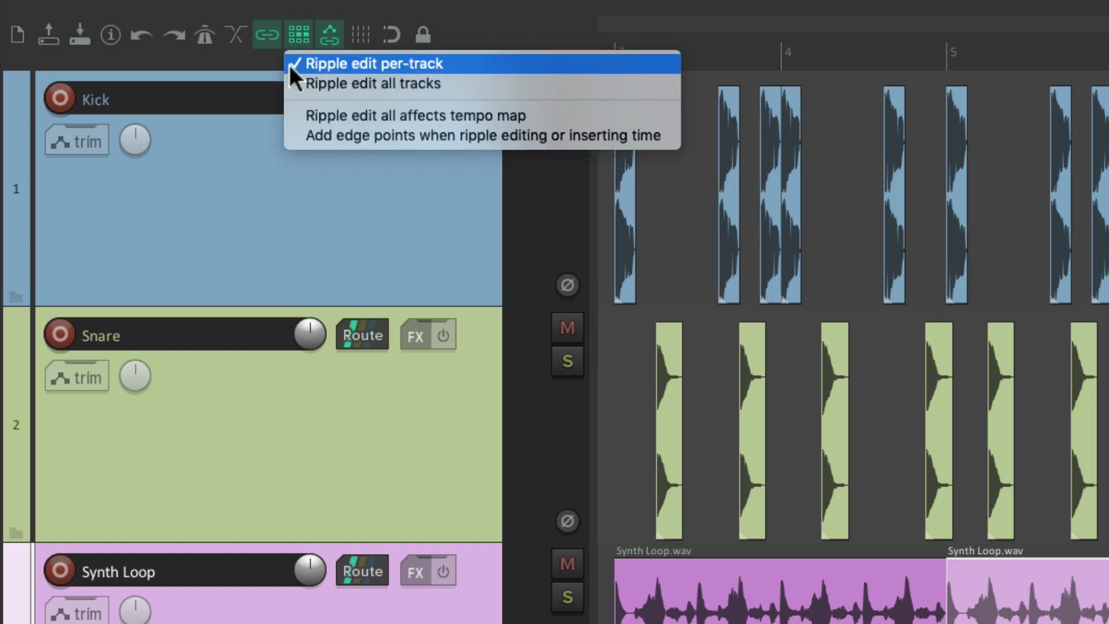
click(268, 65)
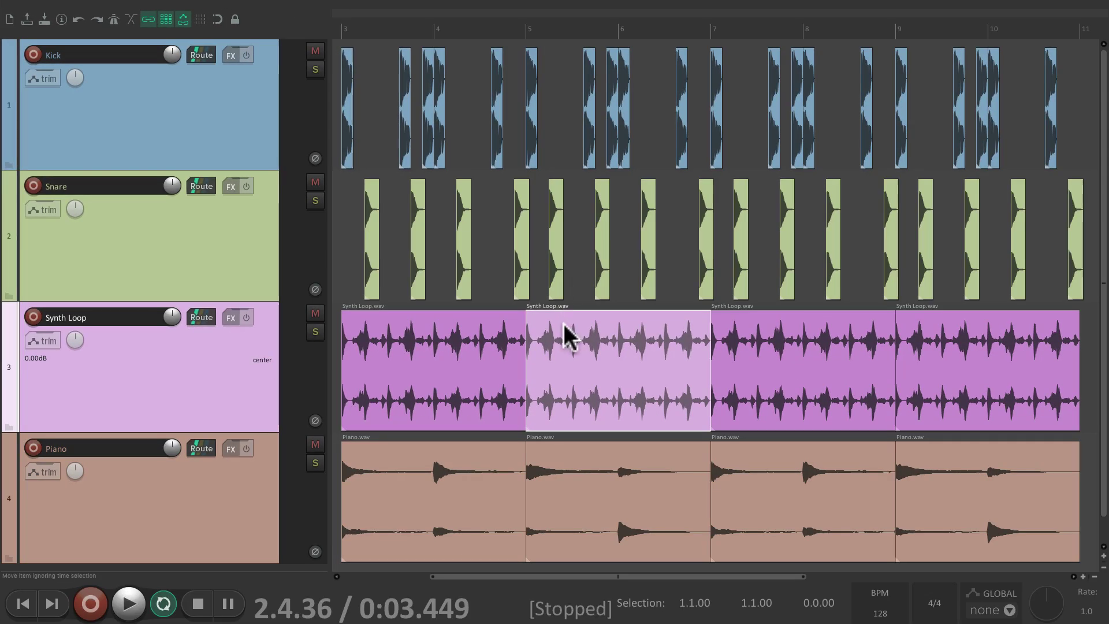
key(Delete)
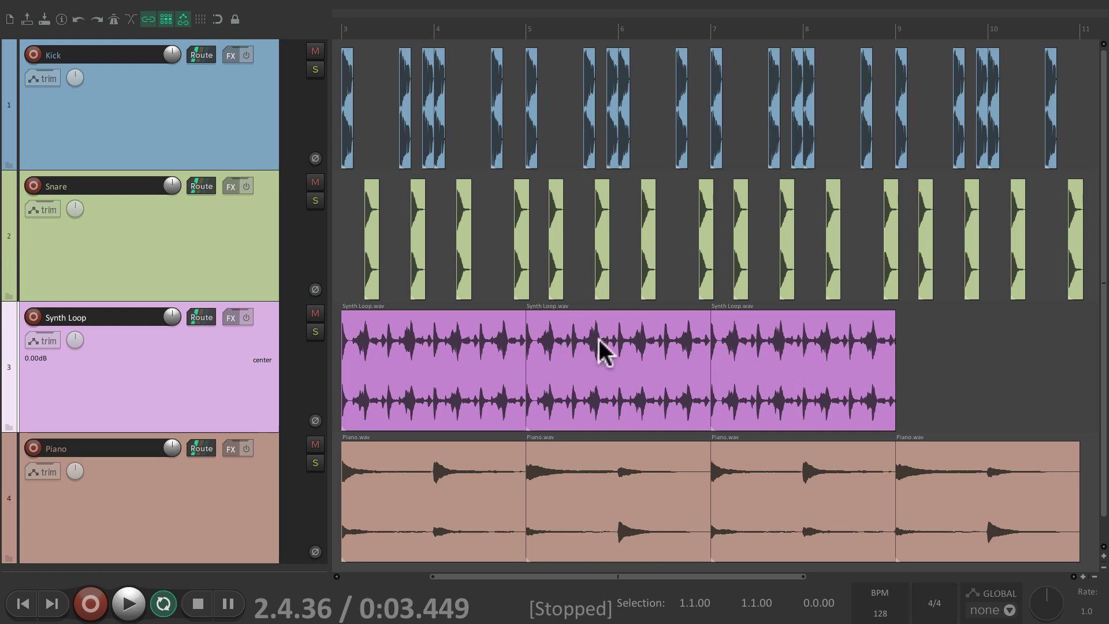
key(ctrl+z)
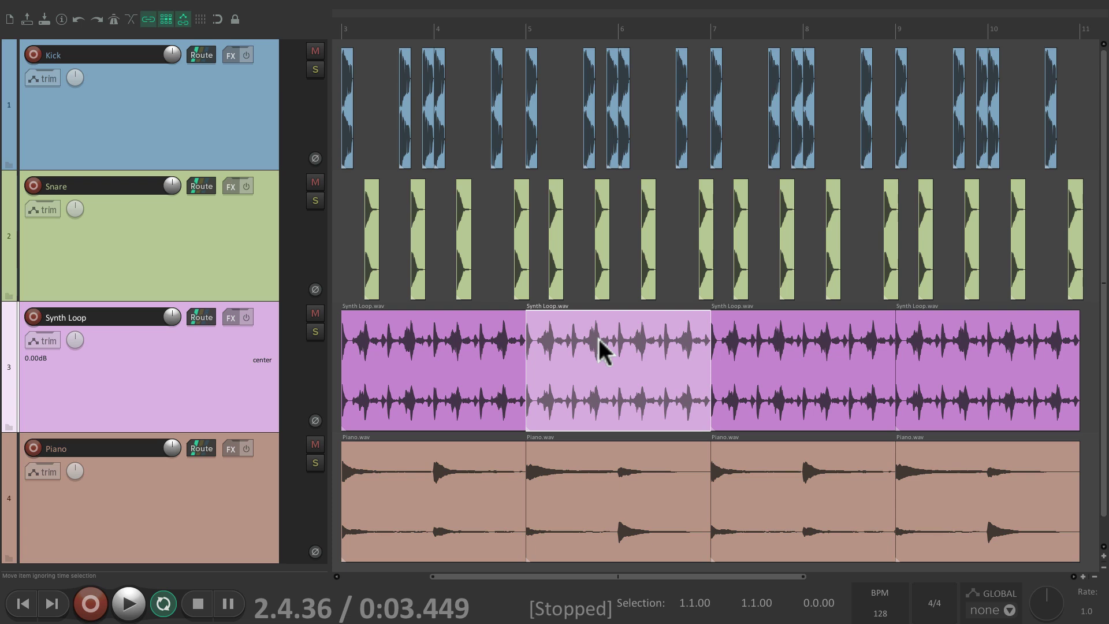
key(Delete)
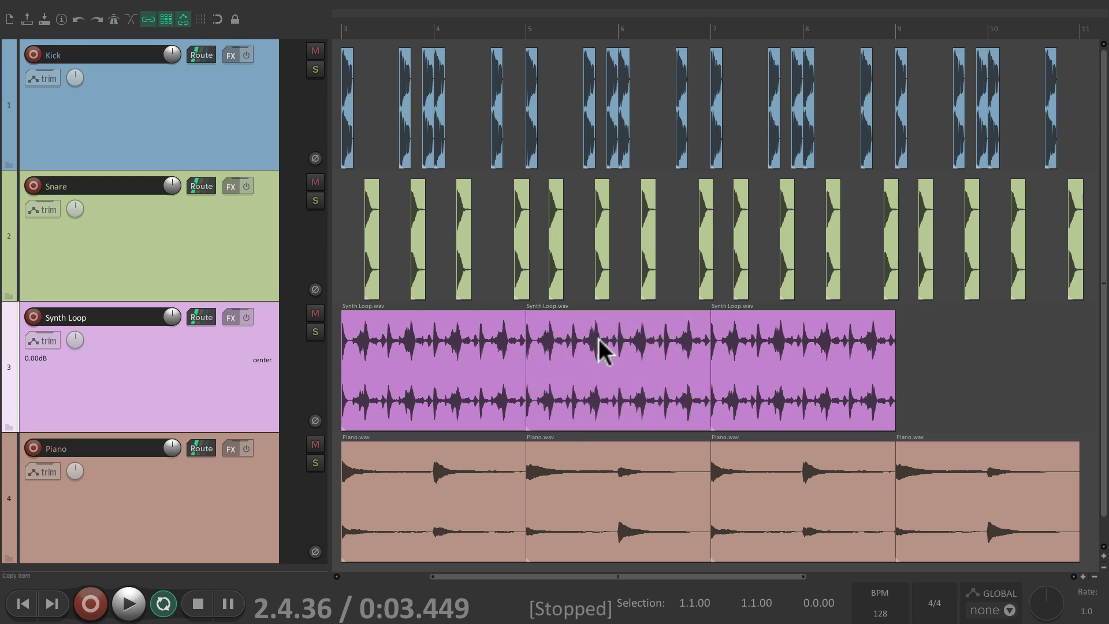
key(ctrl+z)
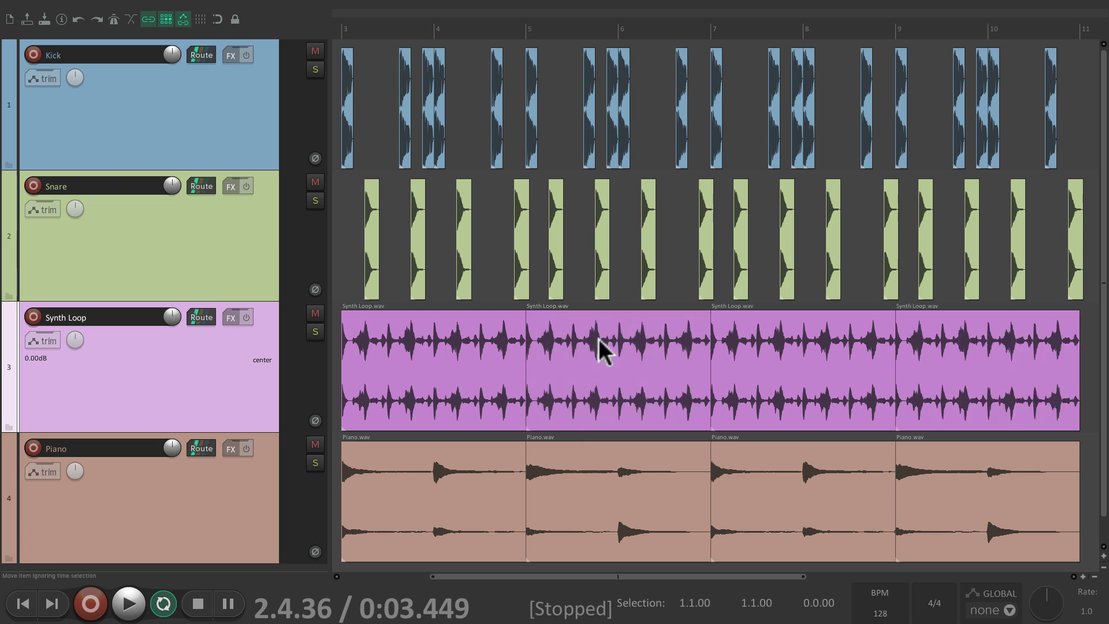
Try moving the second Synth Loop item slightly past bar 5 with per-track ripple editing, and undo the move.
drag(599, 342, 735, 388)
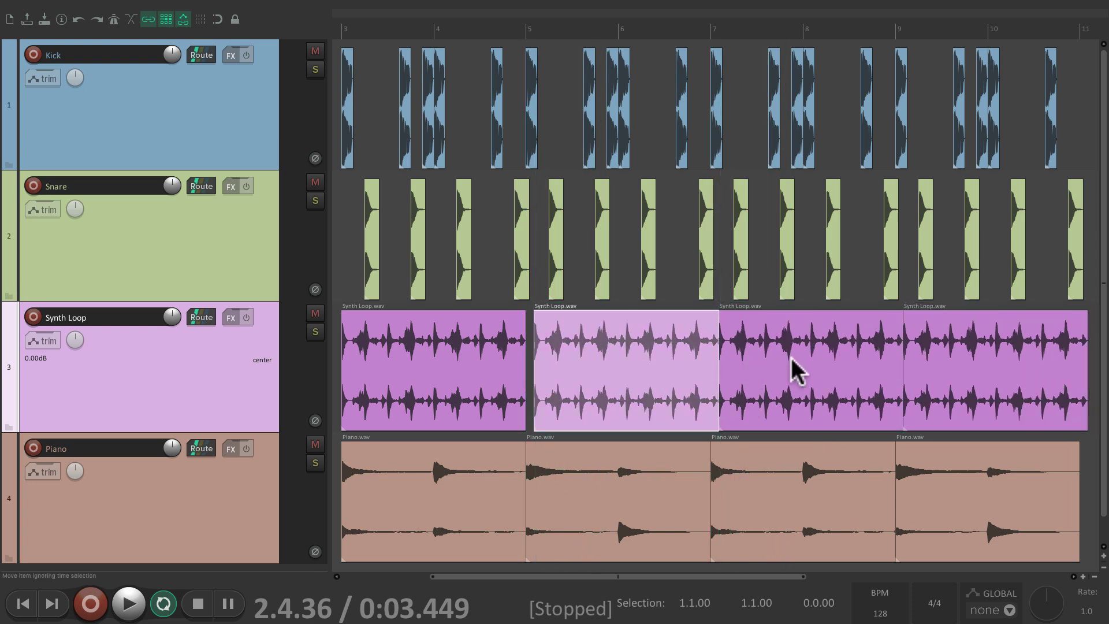
drag(624, 354, 646, 344)
right_click(646, 344)
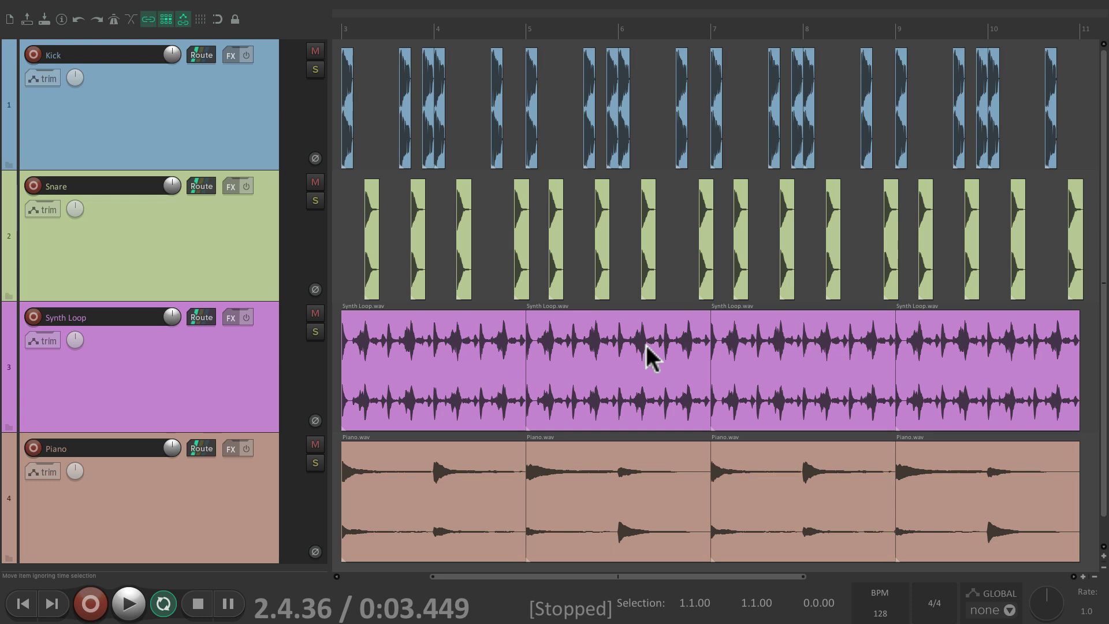
Try moving the sixth Snare hit to just after bar 7 with per-track ripple editing, and undo the move.
click(597, 207)
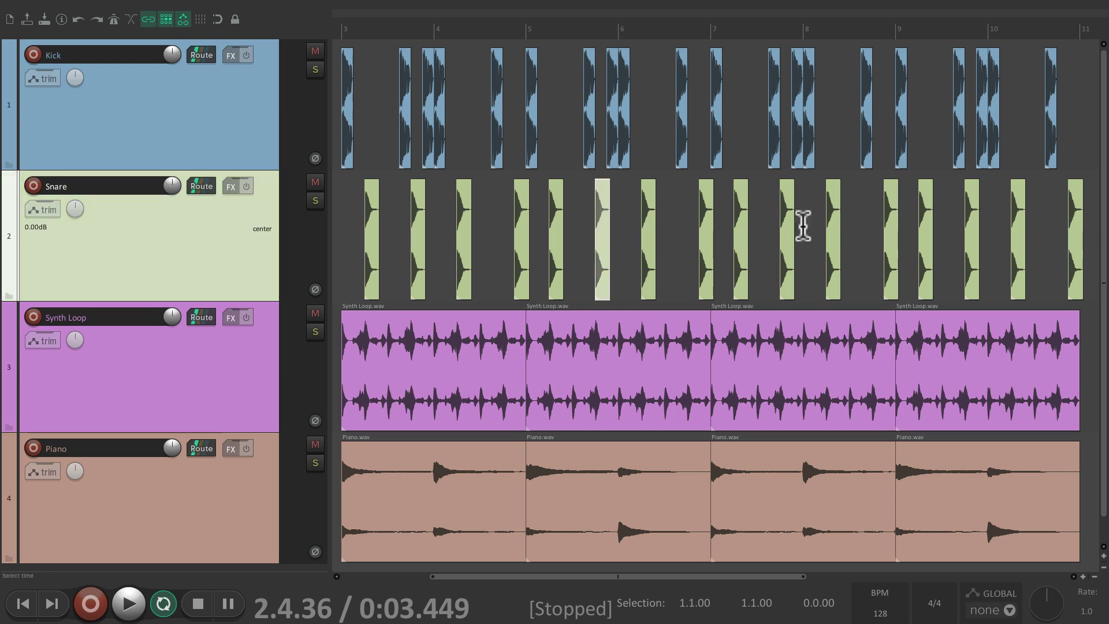
drag(601, 203, 758, 210)
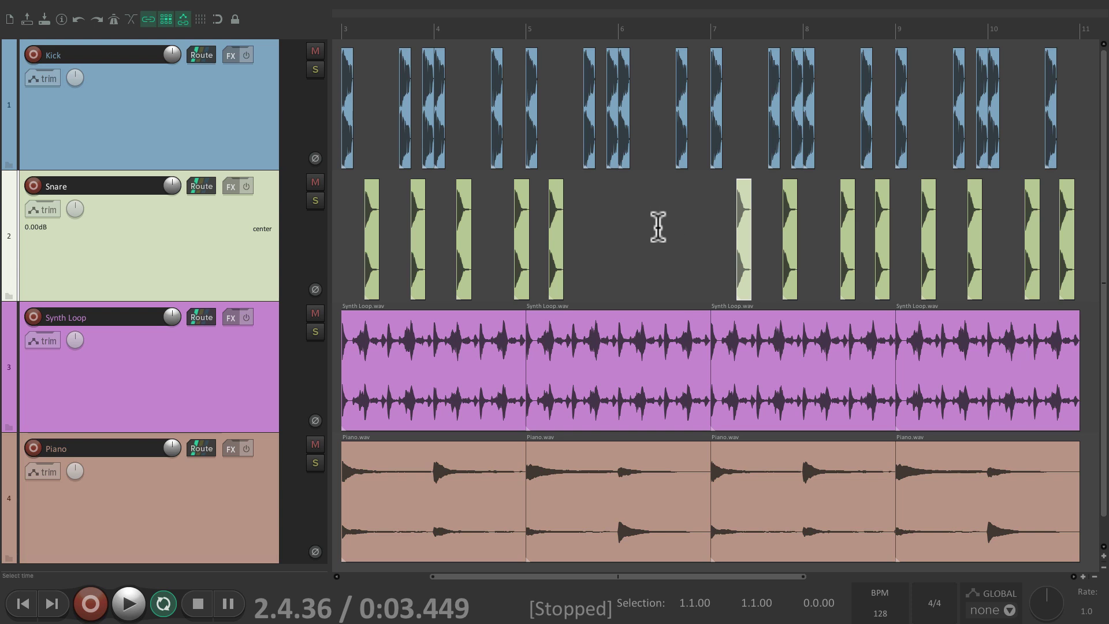
key(ctrl+z)
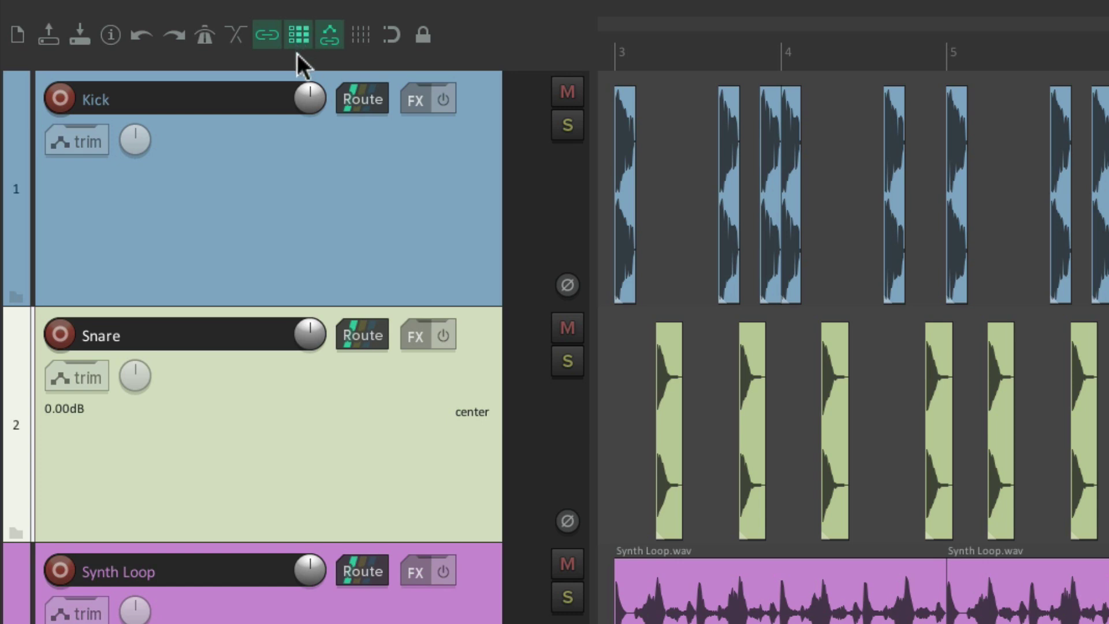
Set ripple editing to all tracks and try deleting the second Synth Loop item, undoing the deletion.
right_click(293, 40)
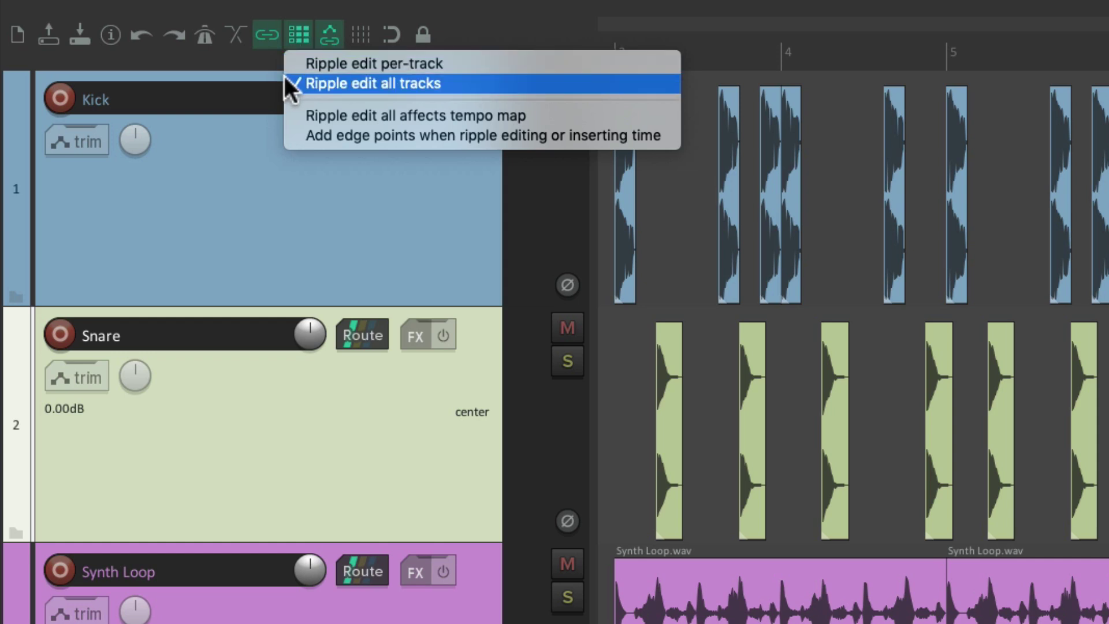
click(266, 58)
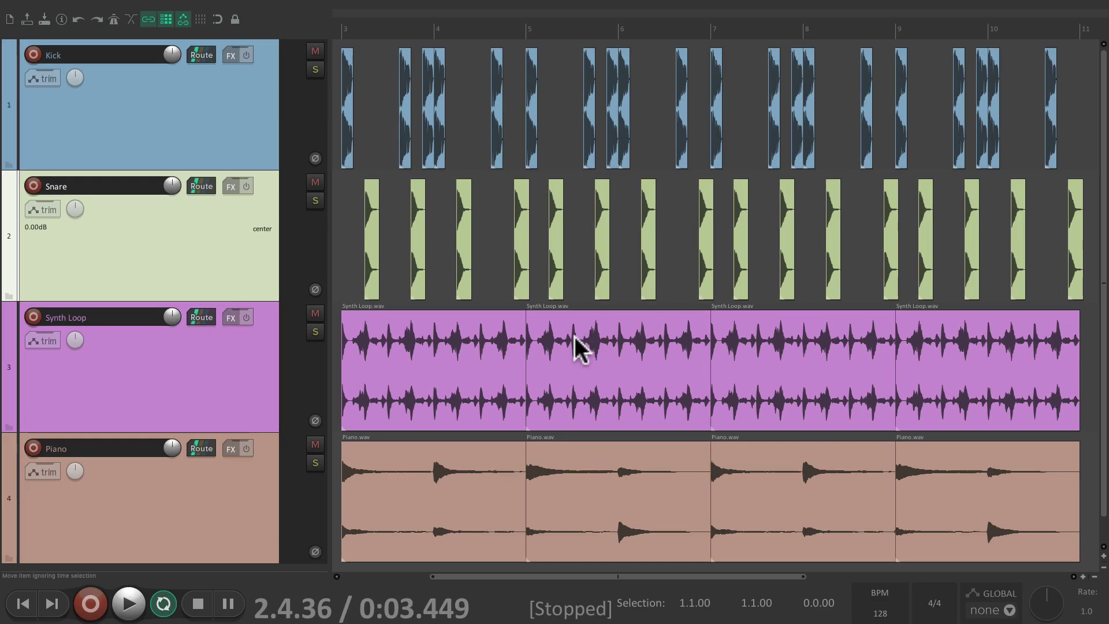
click(1033, 604)
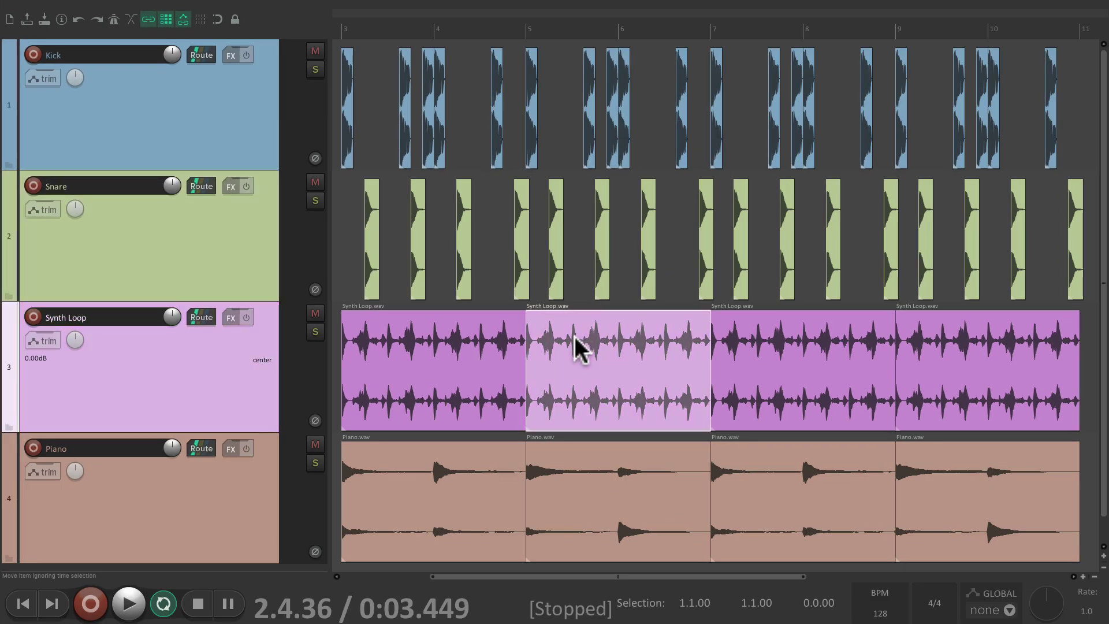
key(Delete)
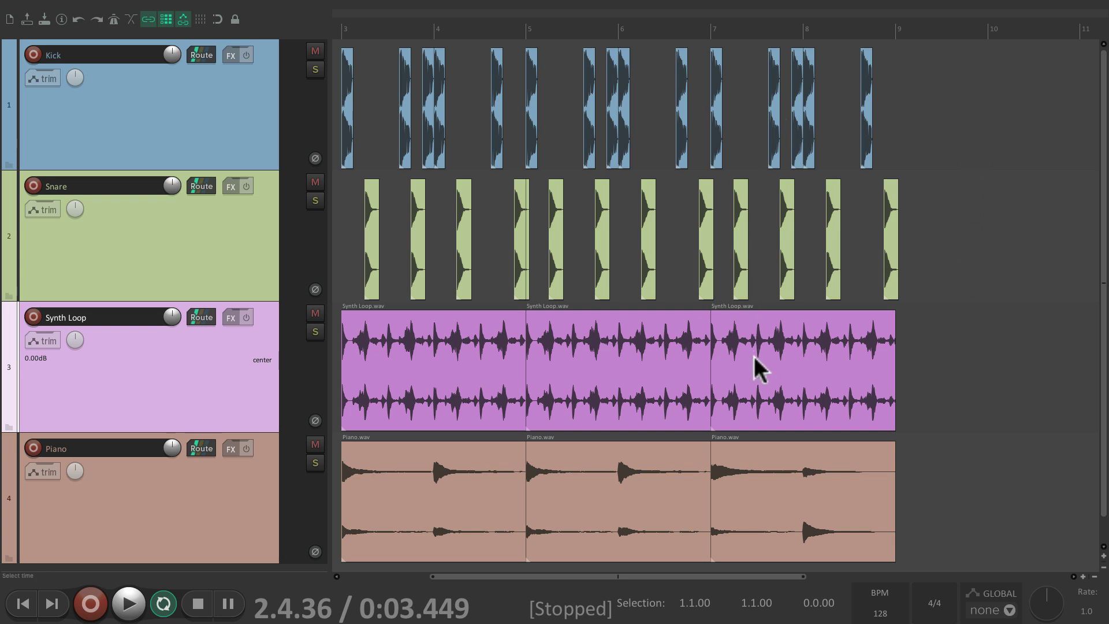
key(ctrl+d)
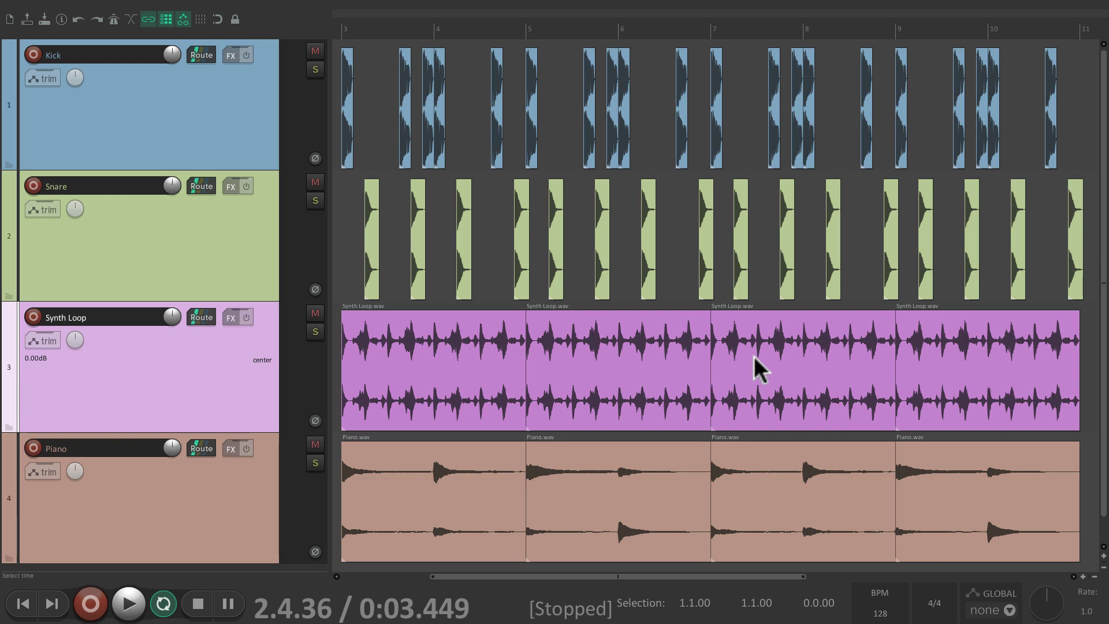
key(ctrl+z)
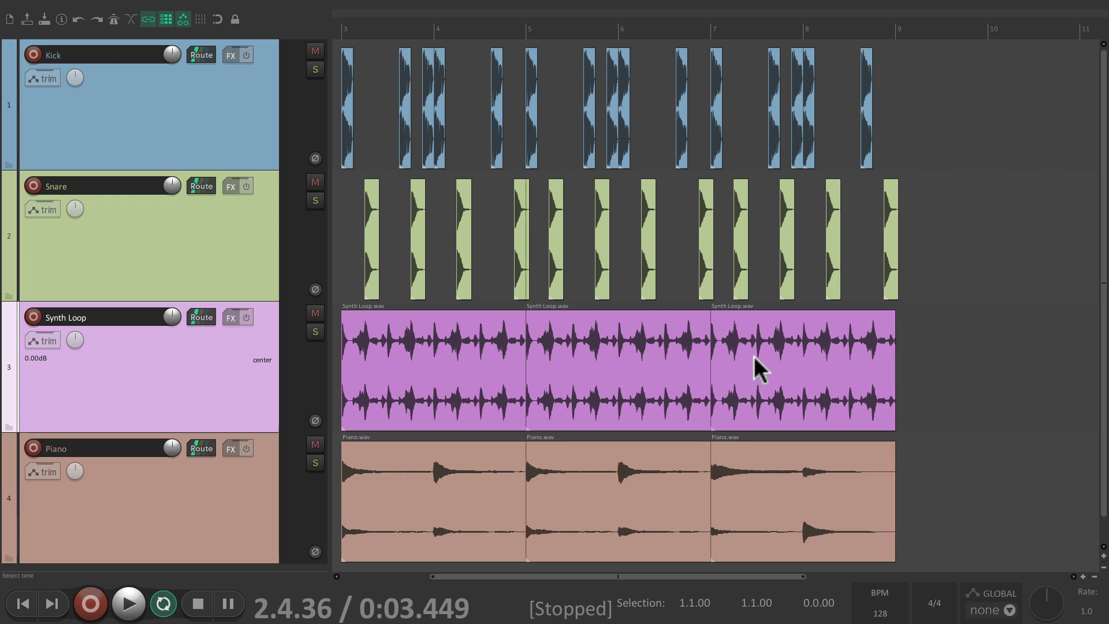
key(ctrl+d)
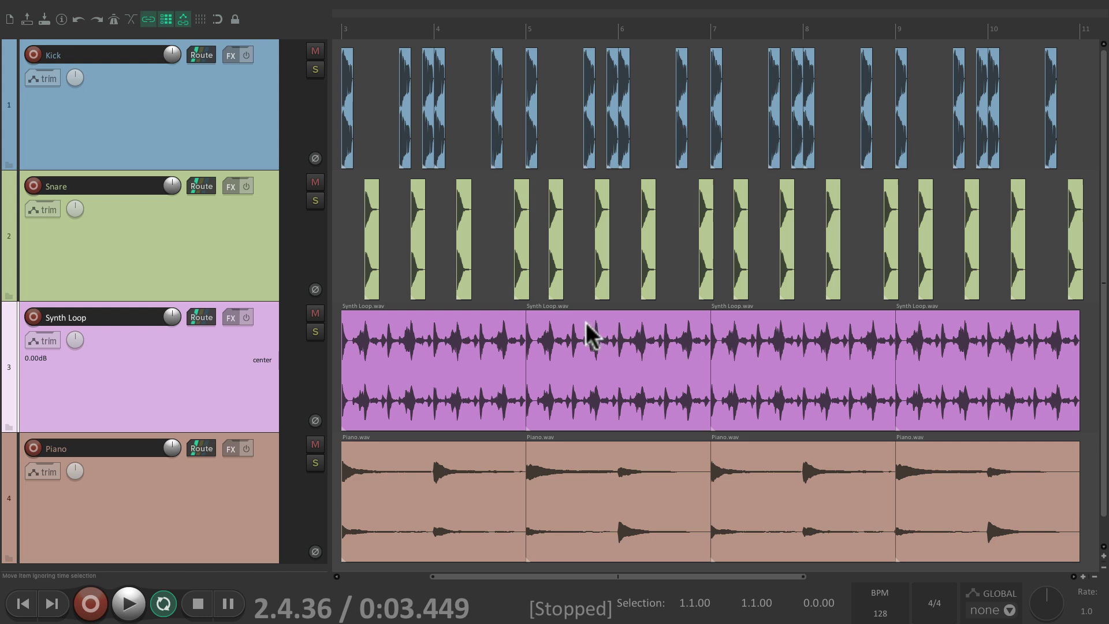
Try moving the second Synth Loop item to just past bar 7 with all-track ripple editing, and undo the moves.
drag(579, 331, 658, 338)
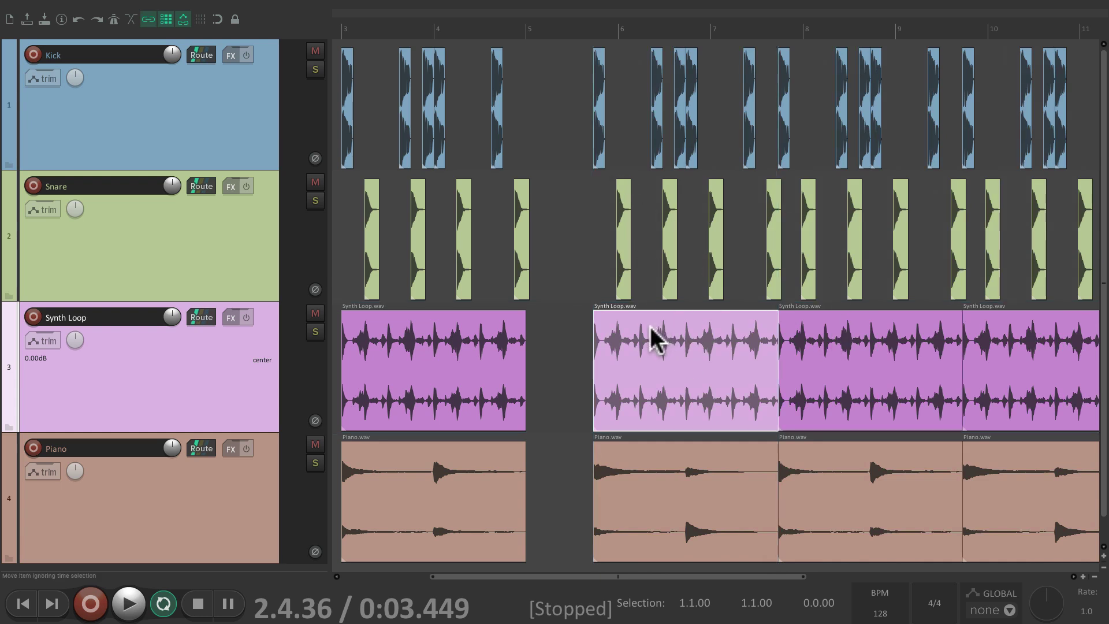
drag(651, 336, 774, 336)
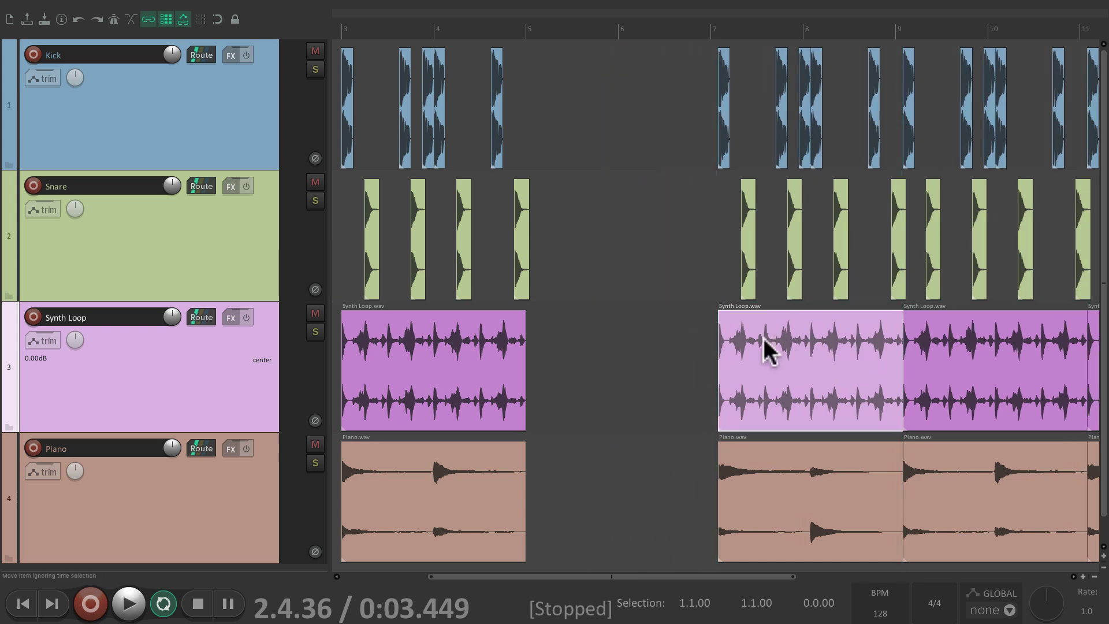
click(630, 354)
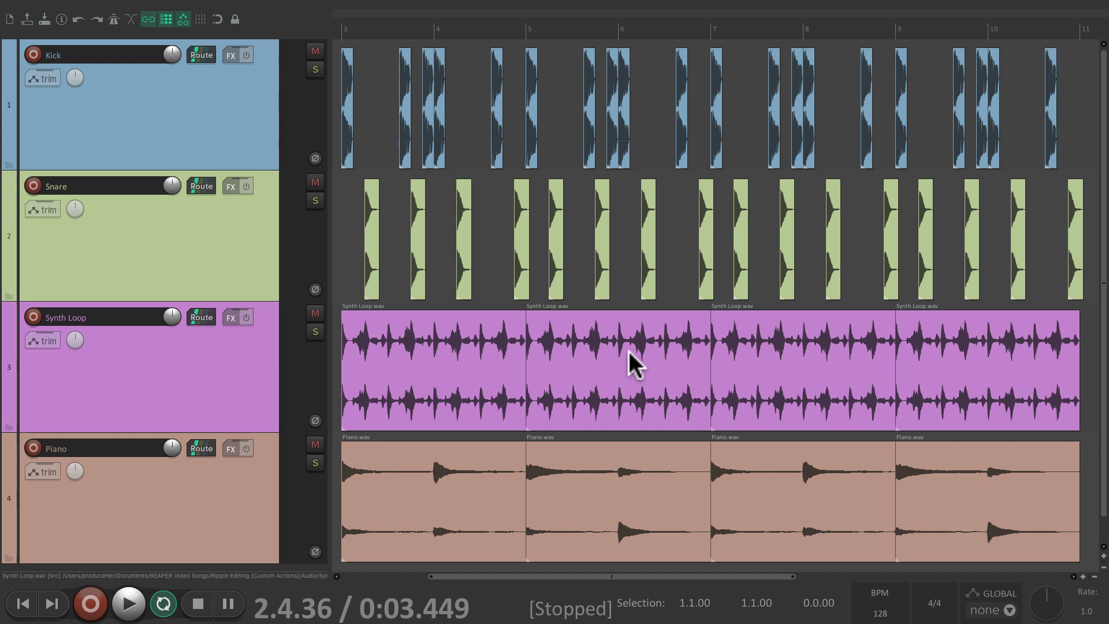
With grid snapping on, set a time selection from bar 5 to bar 7 and select all Synth Loop items.
key(alt+g)
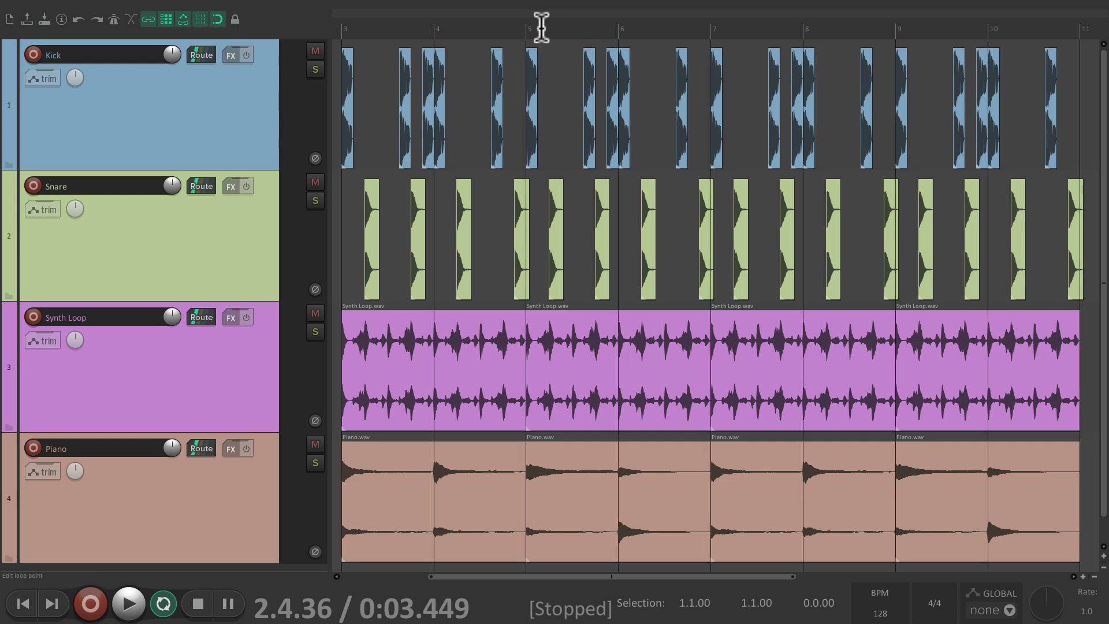
drag(529, 30, 710, 30)
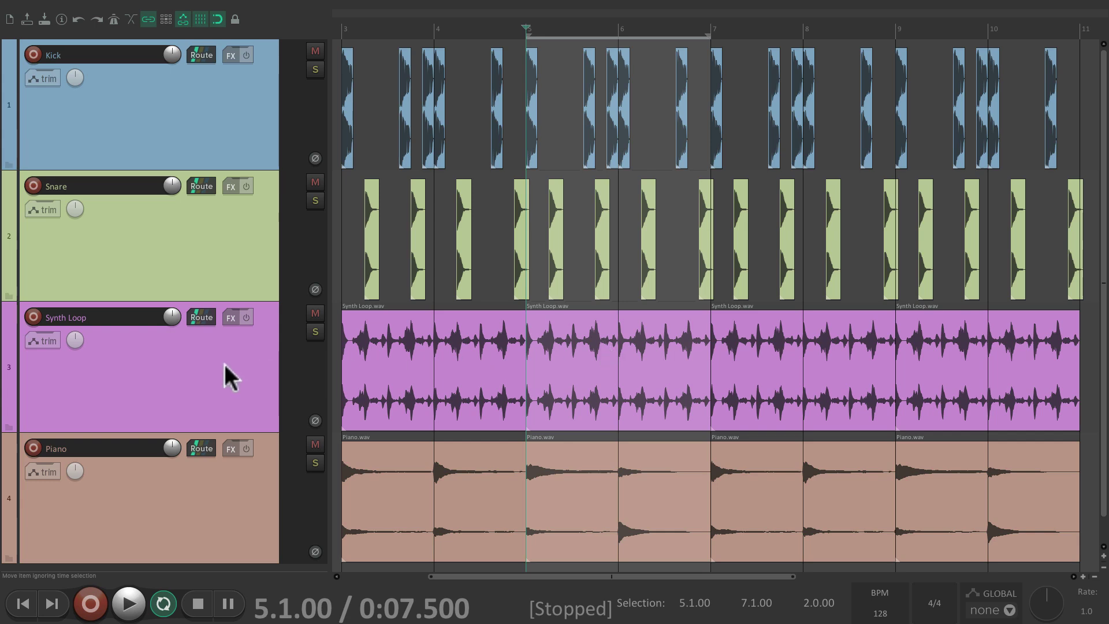
click(224, 364)
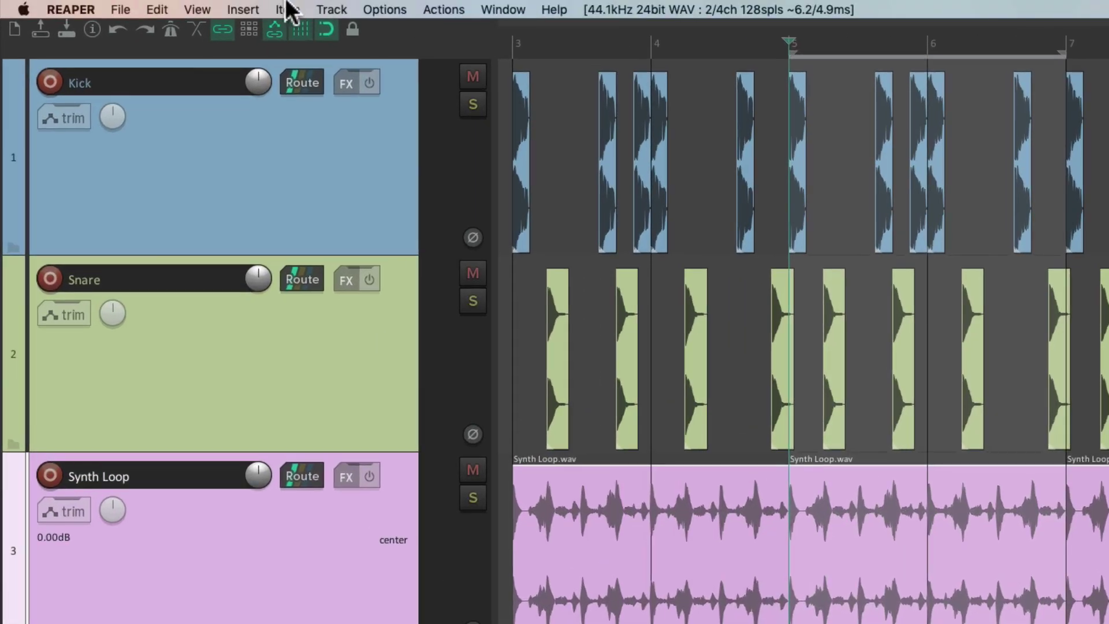
Try cutting the selected Synth Loop items within the time selection with ripple editing off, and undo the cut.
click(158, 9)
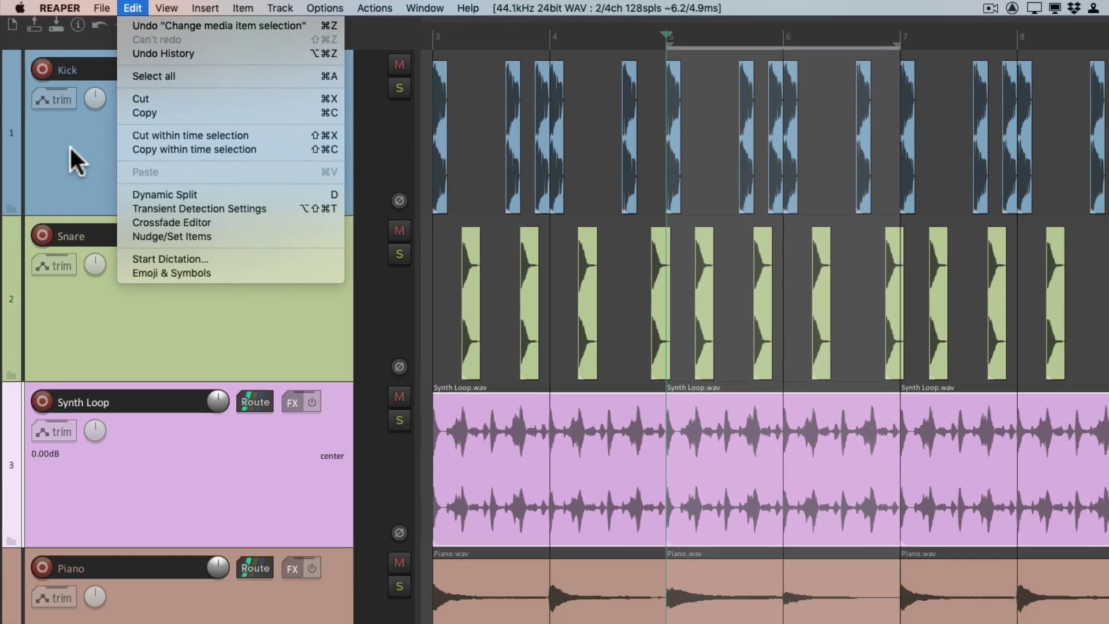
key(Escape)
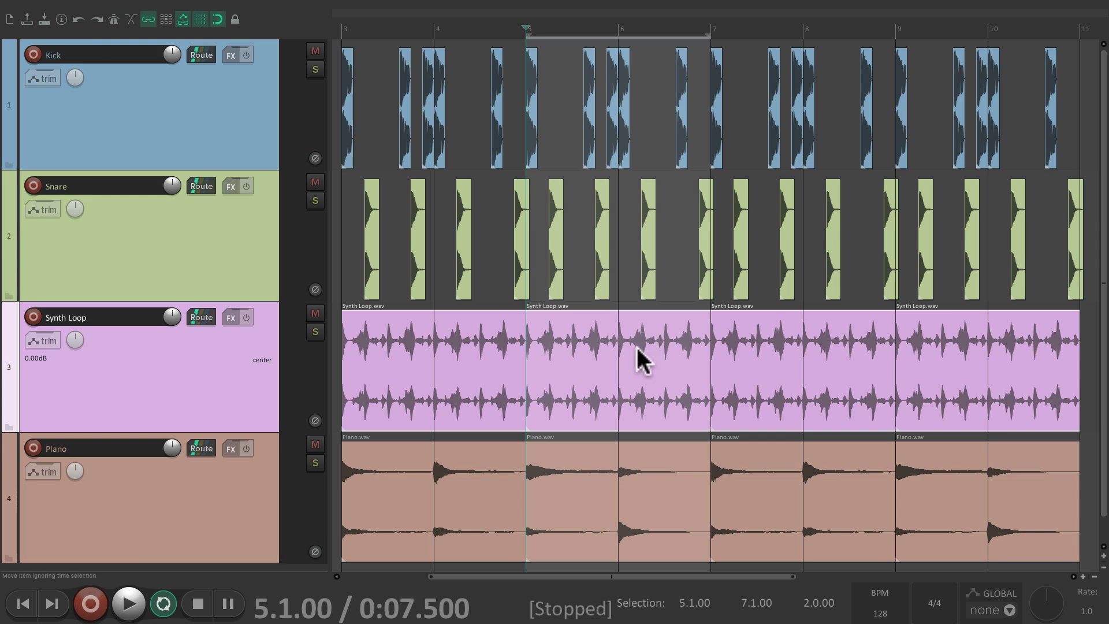
key(ctrl+x)
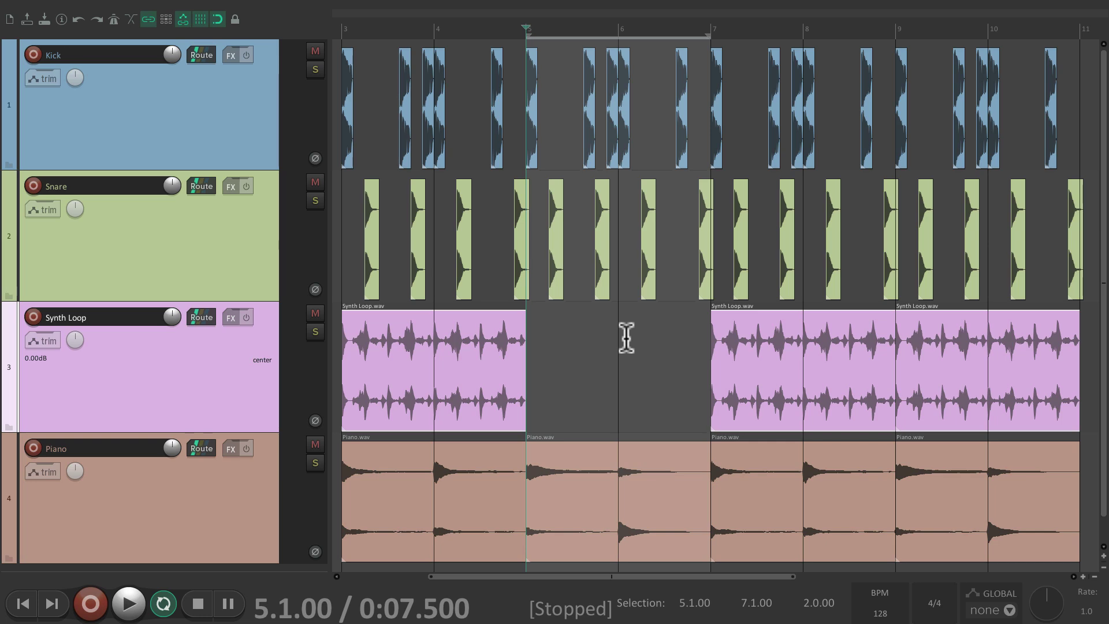
key(ctrl+v)
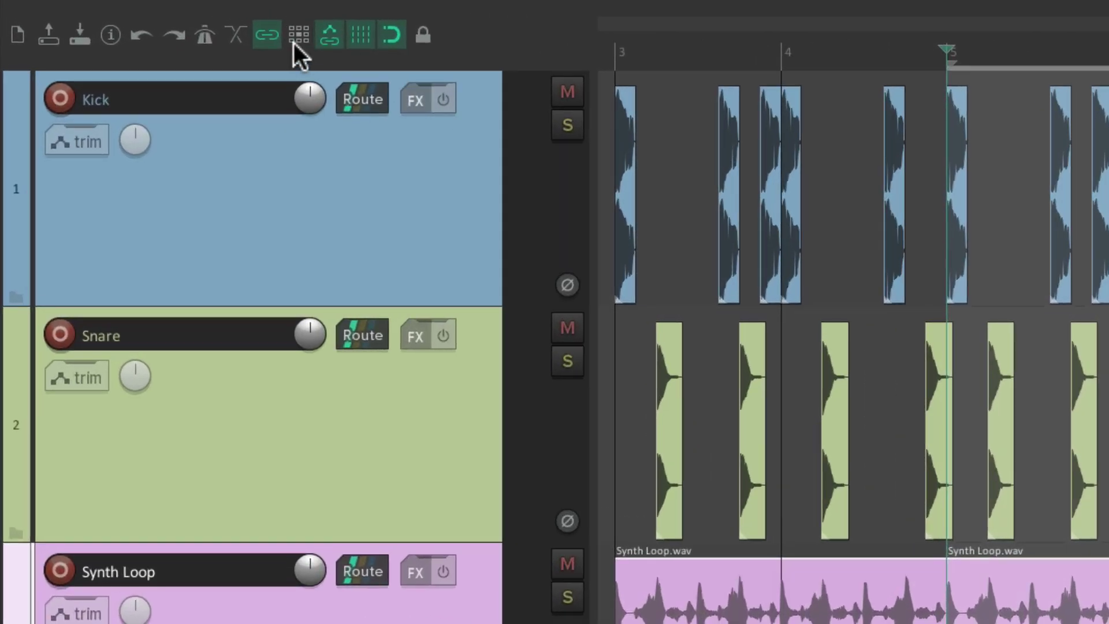
Use per-track ripple editing to remove the time selection from bar 5 to bar 7 from the Synth Loop items.
right_click(294, 43)
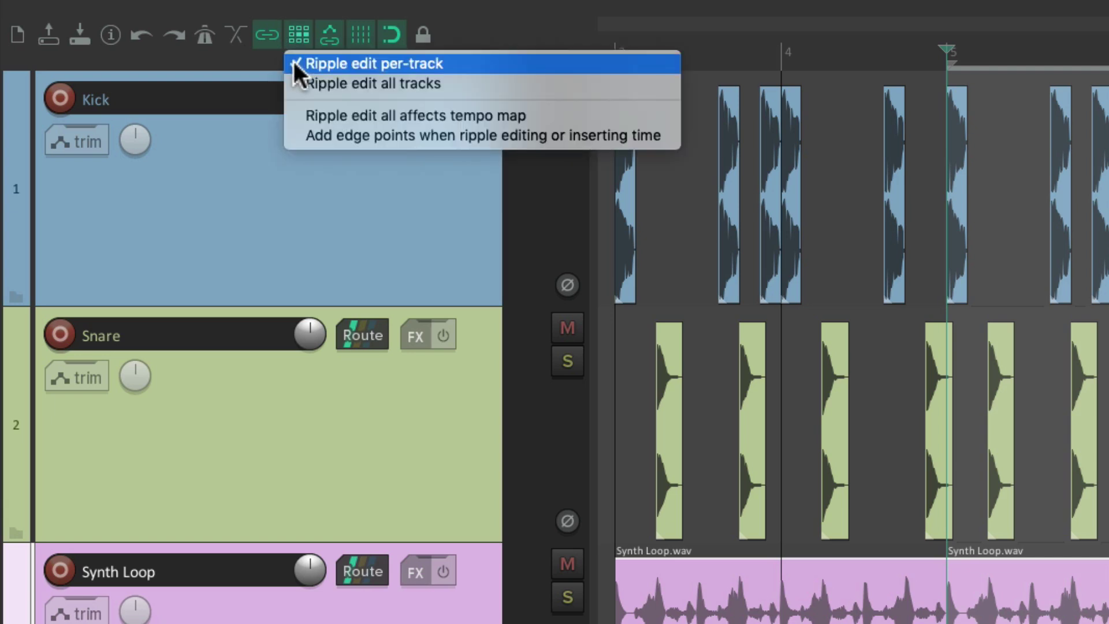
click(269, 62)
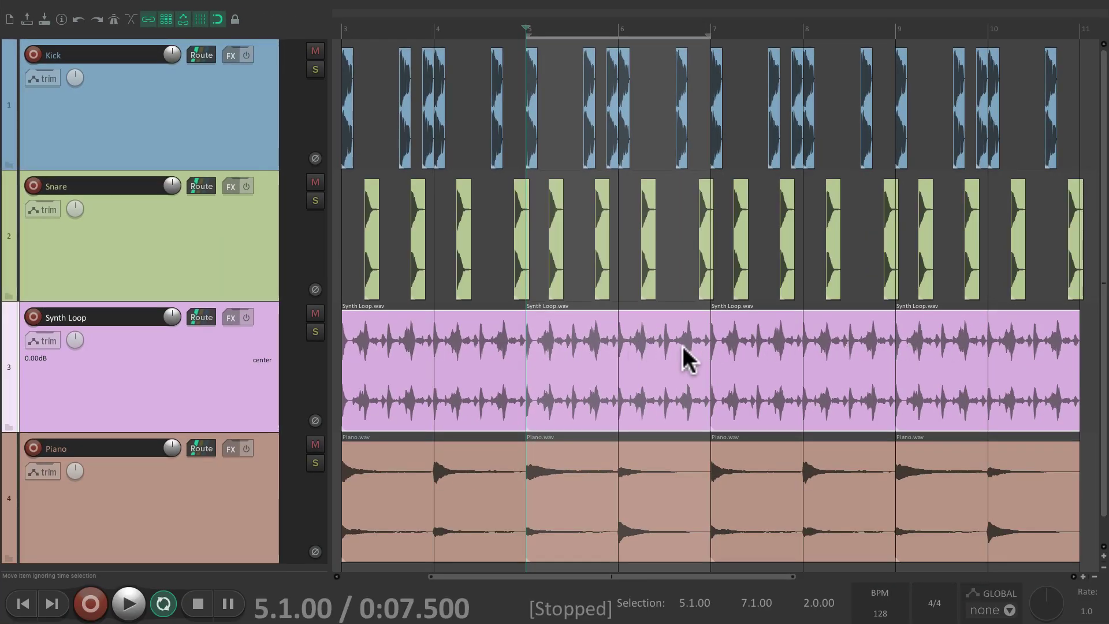
key(Delete)
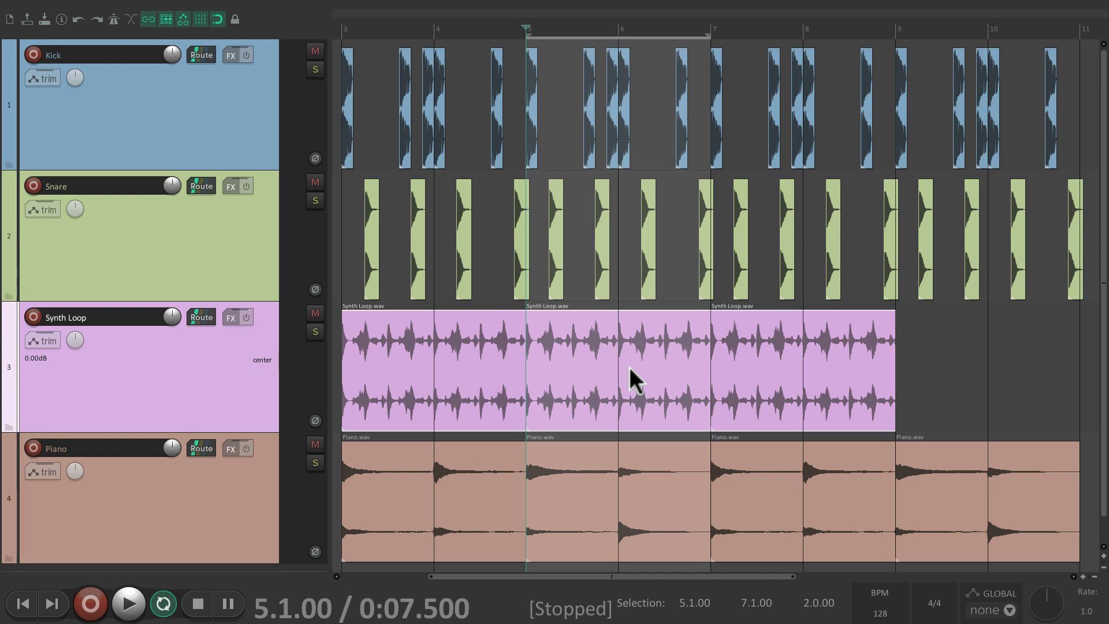
Undo the Synth Loop cut, and try cutting bars 5 to 7 from the Piano items with per-track ripple editing.
key(ctrl+z)
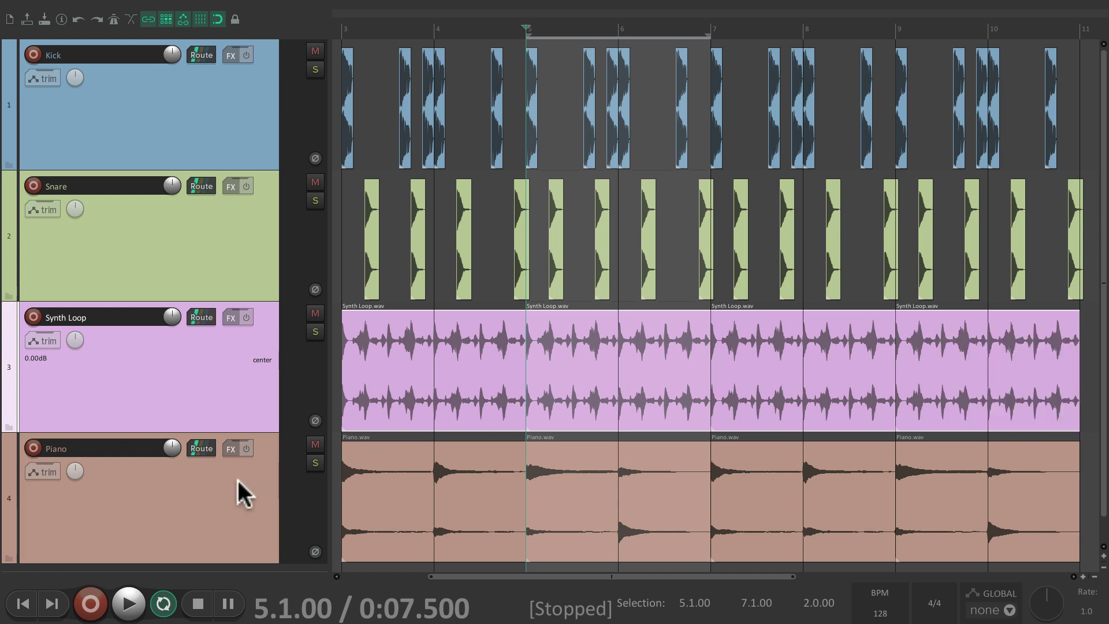
click(308, 469)
key(ctrl+z)
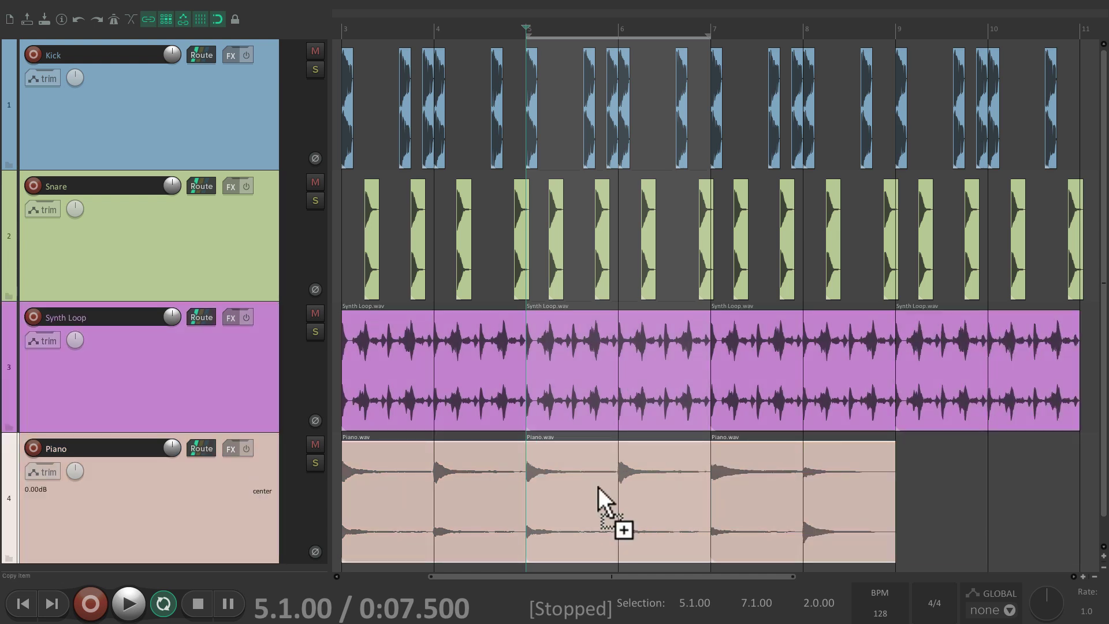
key(ctrl+shift+z)
Try cutting bars 5 to 7 from the Kick items with per-track ripple editing, and undo the cut.
click(238, 92)
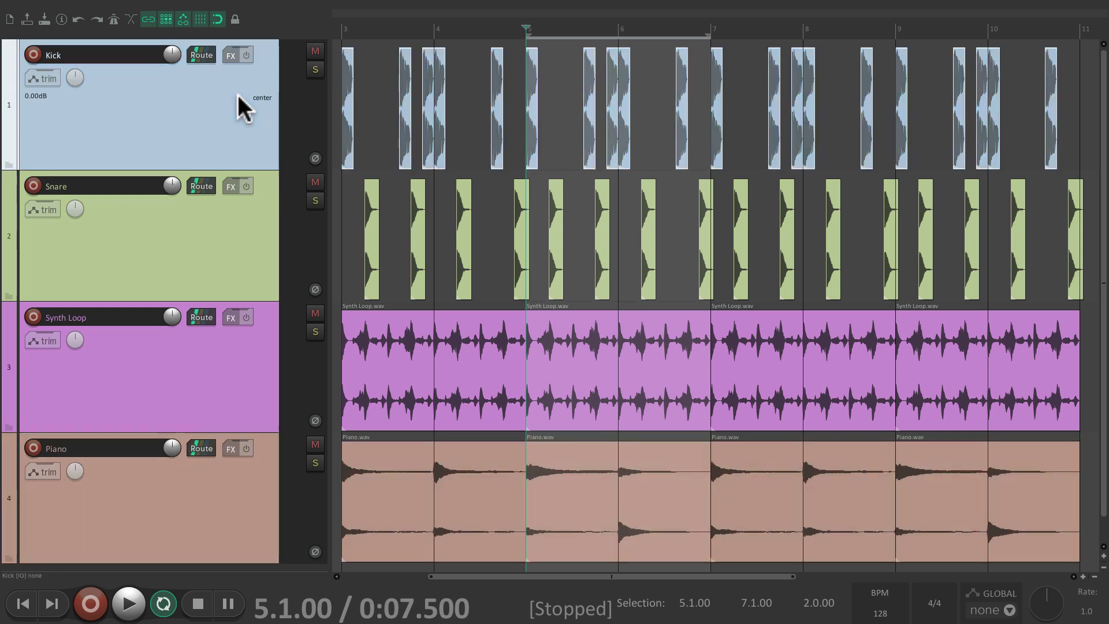
key(ctrl+z)
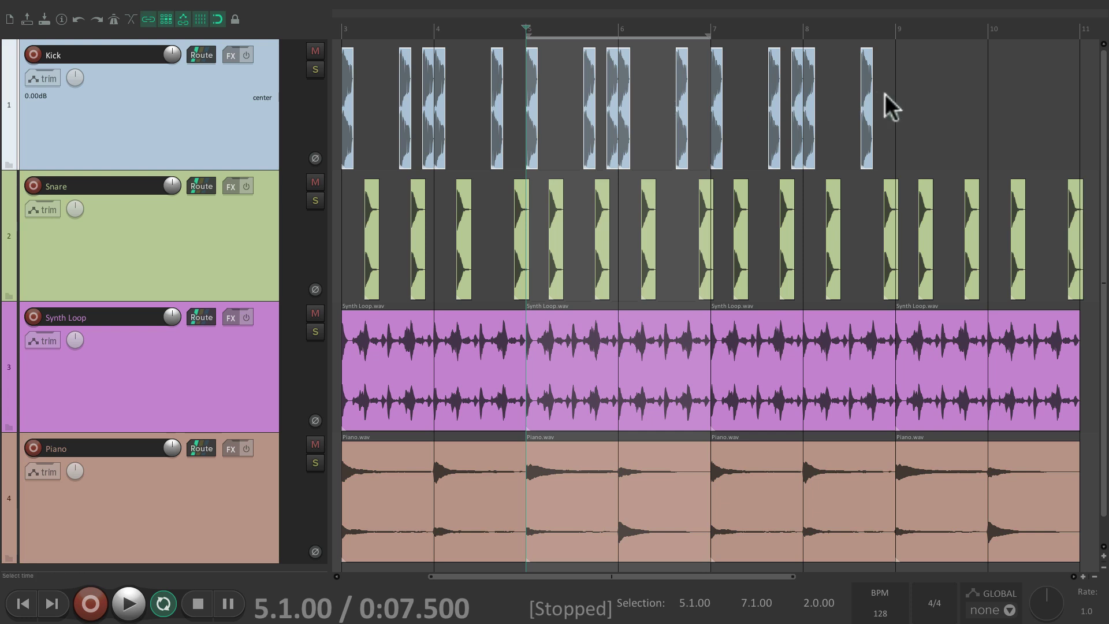
key(ctrl+shift+z)
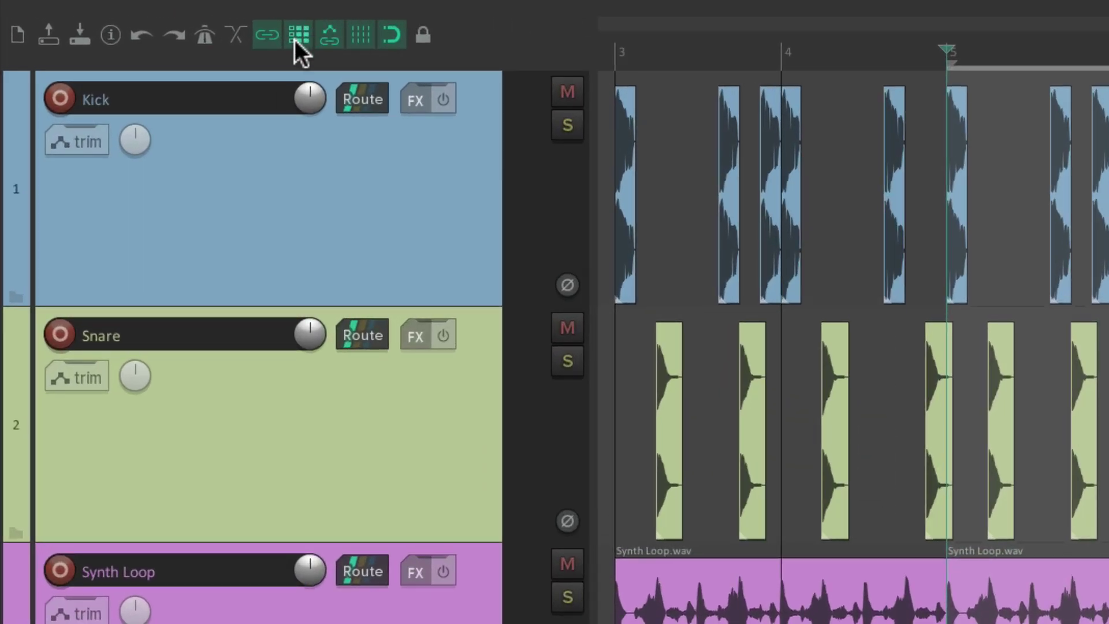
With ripple editing set to all tracks, select the Synth Loop items, try cutting them within bars 5 to 7, and undo the cut.
right_click(295, 40)
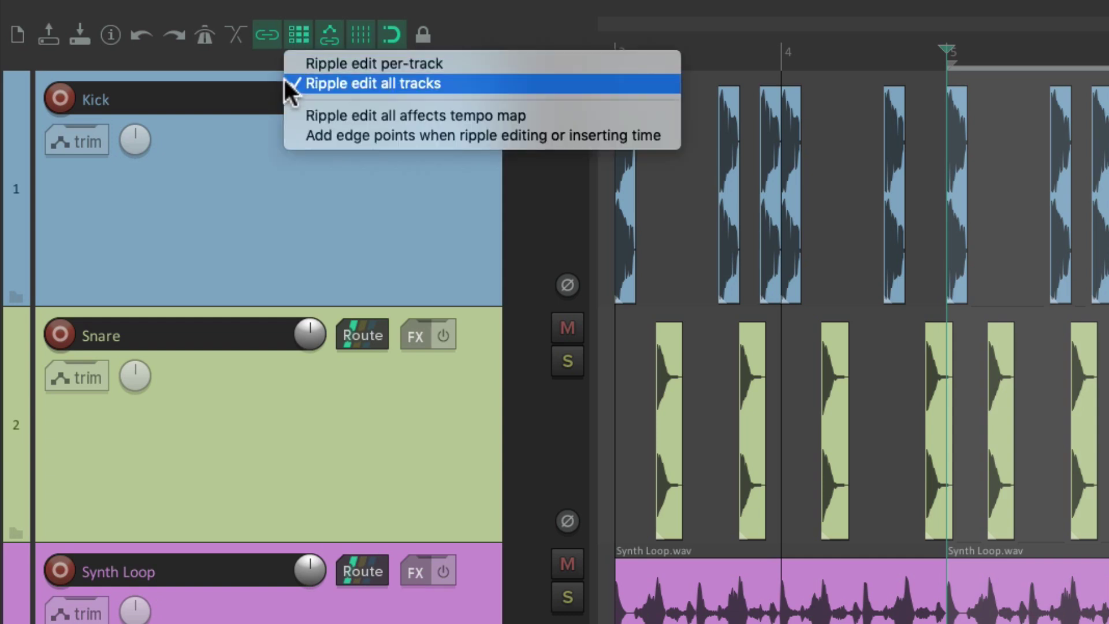
click(267, 69)
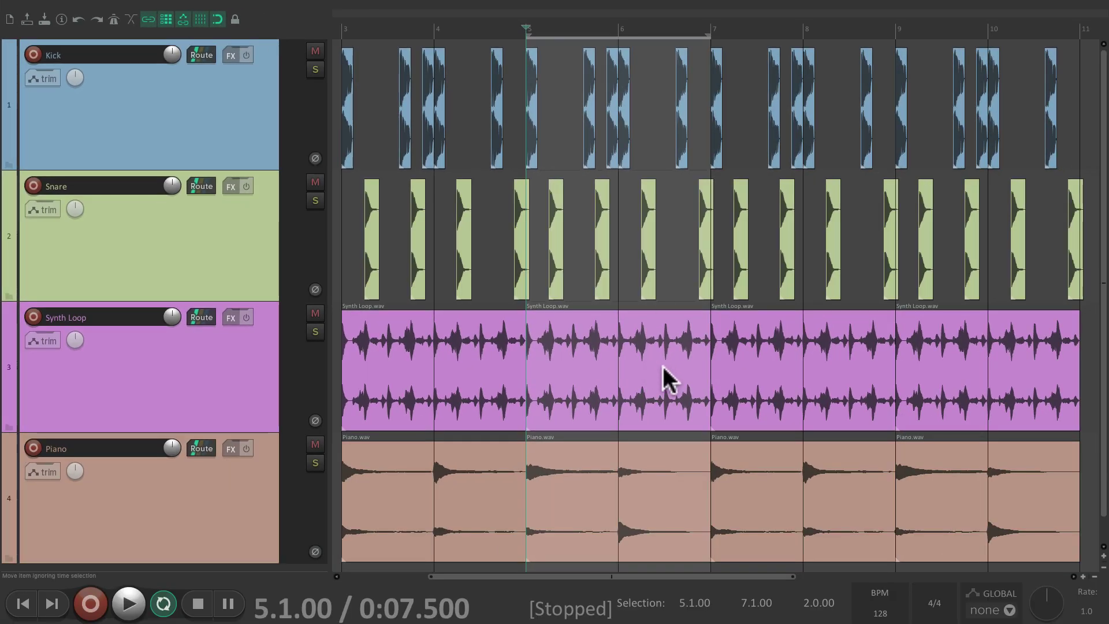
click(228, 348)
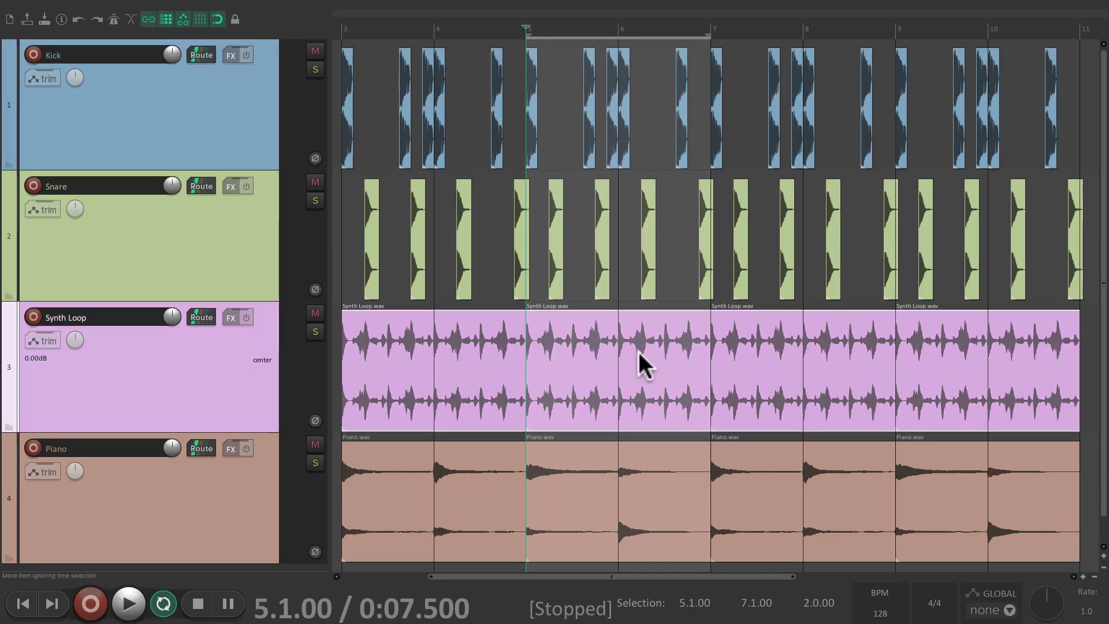
key(ctrl+z)
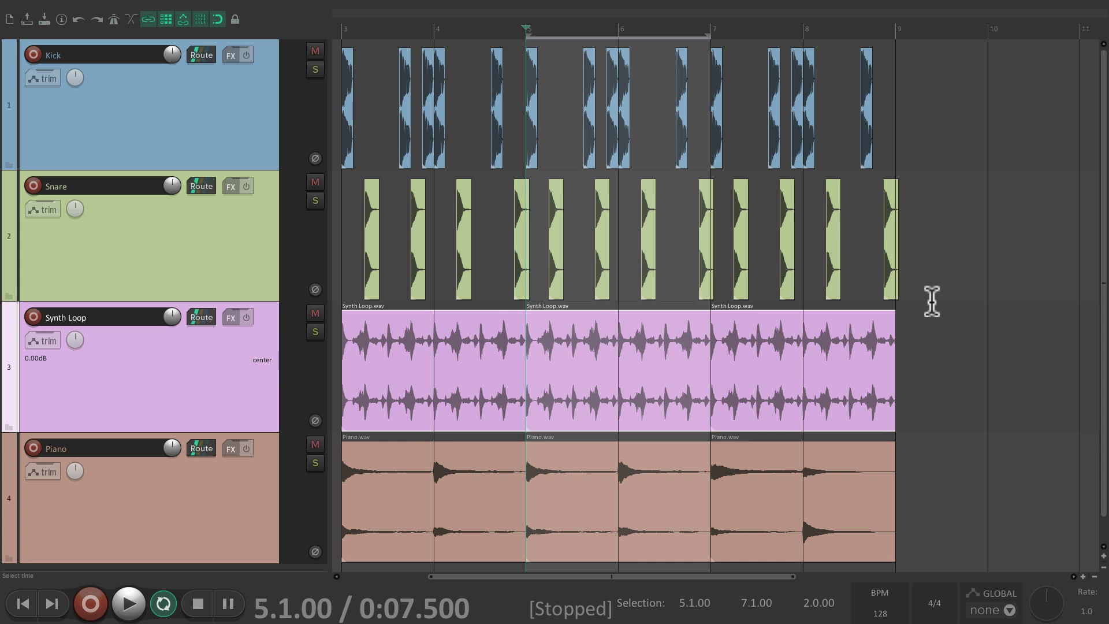
key(ctrl+shift+z)
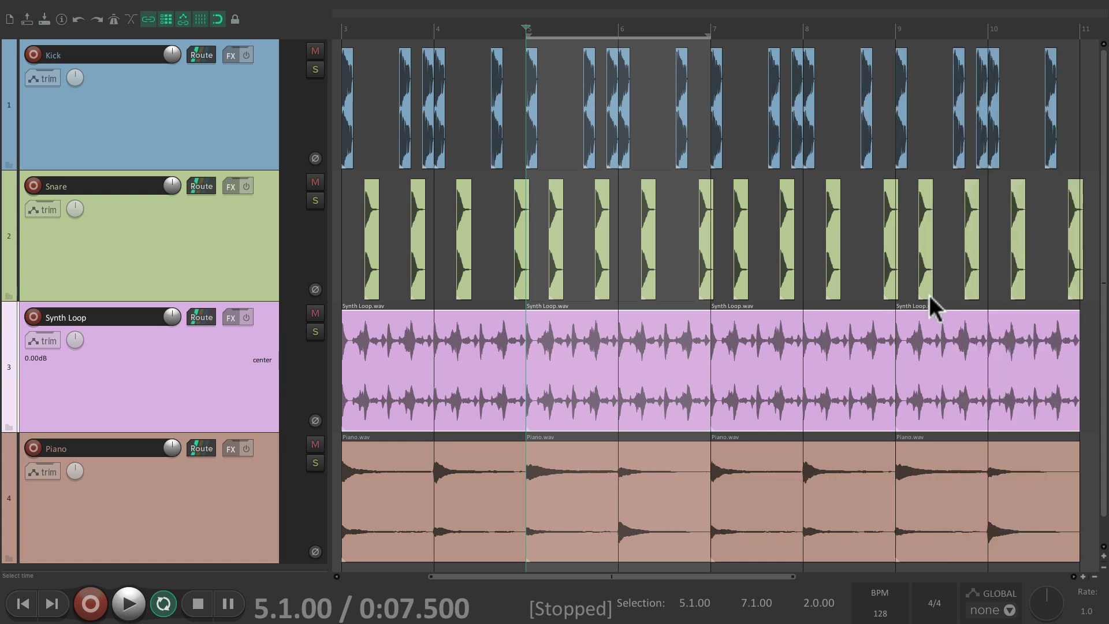
Select the Piano items, try cutting them within bars 5 to 7 with all-track ripple editing, and undo the cut.
click(242, 498)
key(ctrl+z)
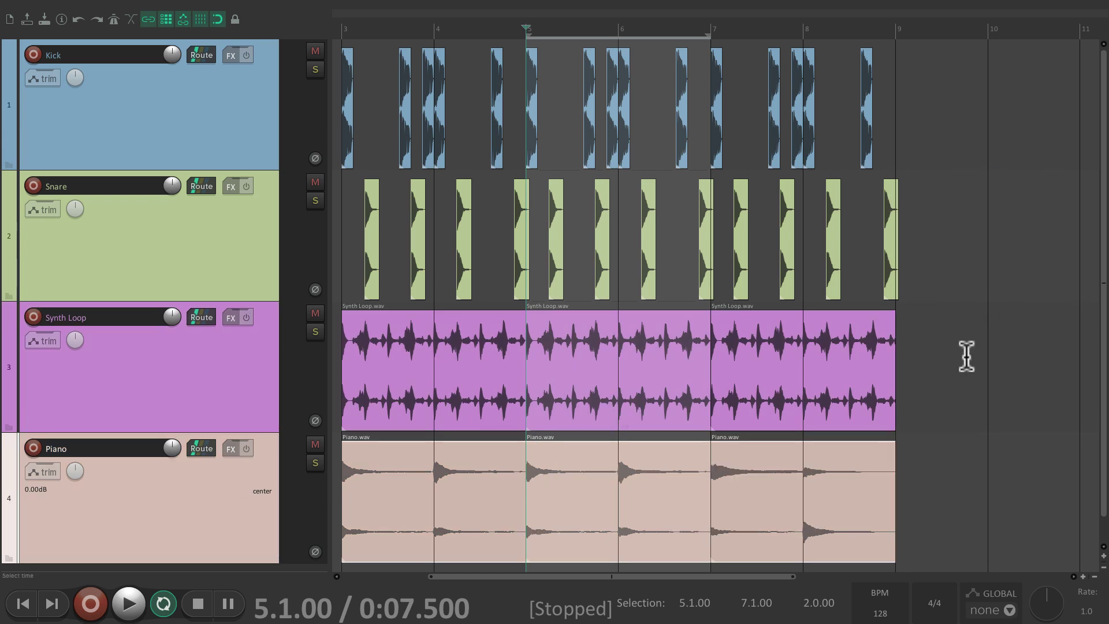
key(ctrl+shift+z)
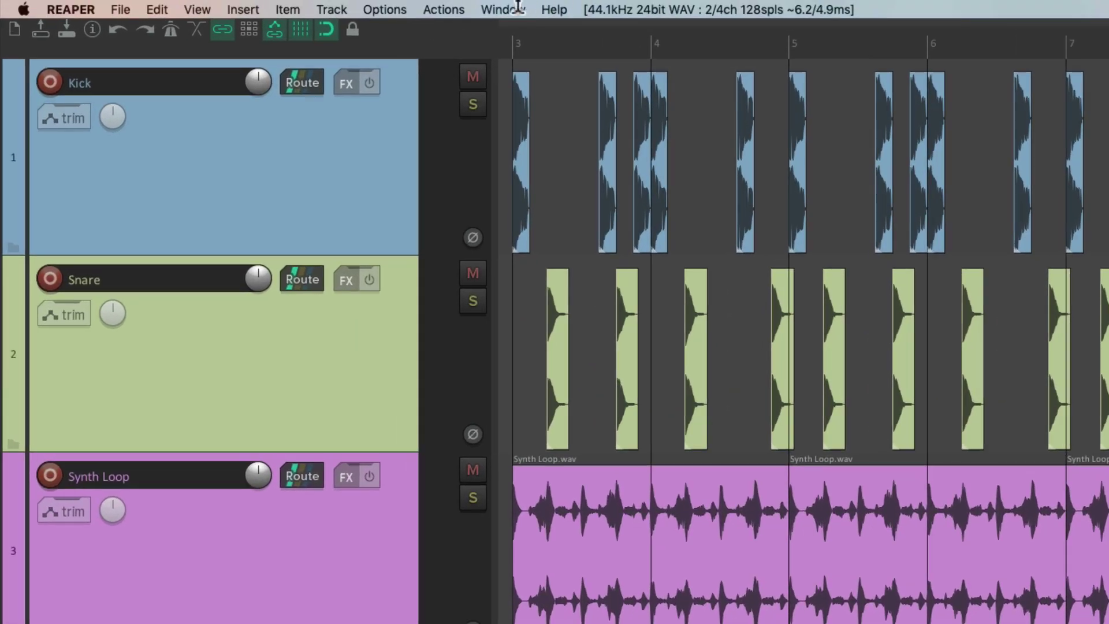
Find the action "Time selection: Remove contents of time selection (moving later items)" and assign it the shortcut Cmd+Opt+Ctrl+Backspace.
click(298, 6)
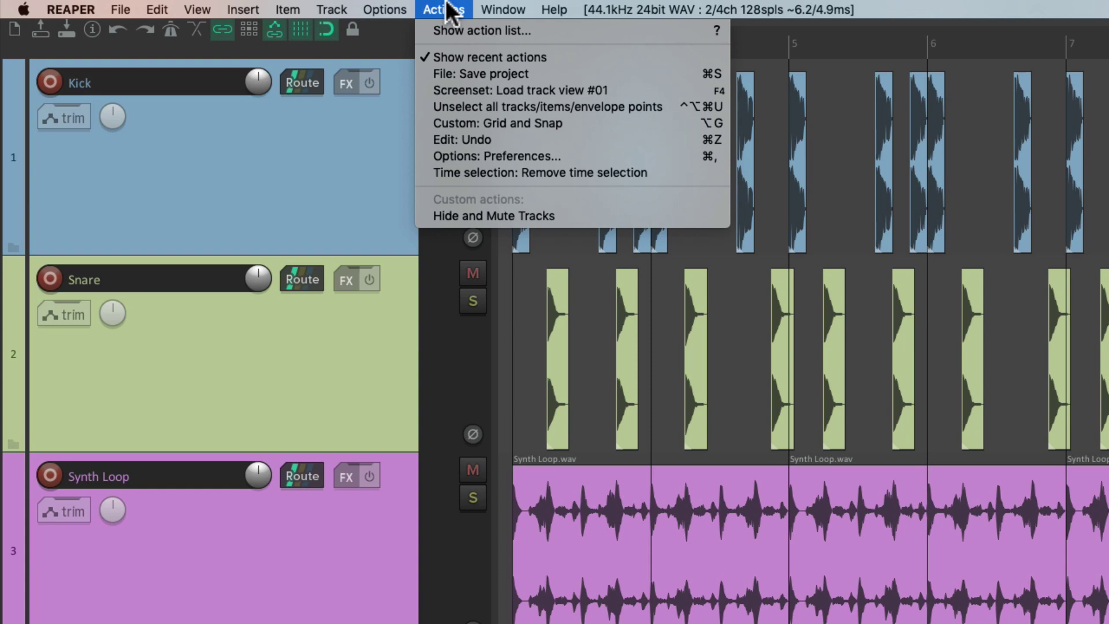
click(424, 29)
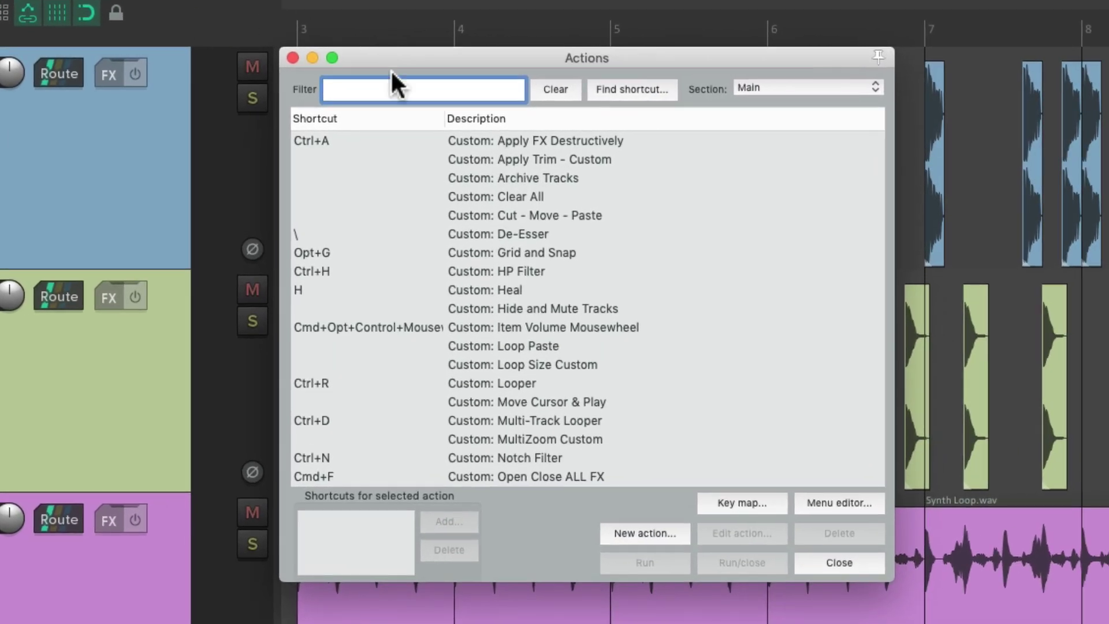
text(time sel cont)
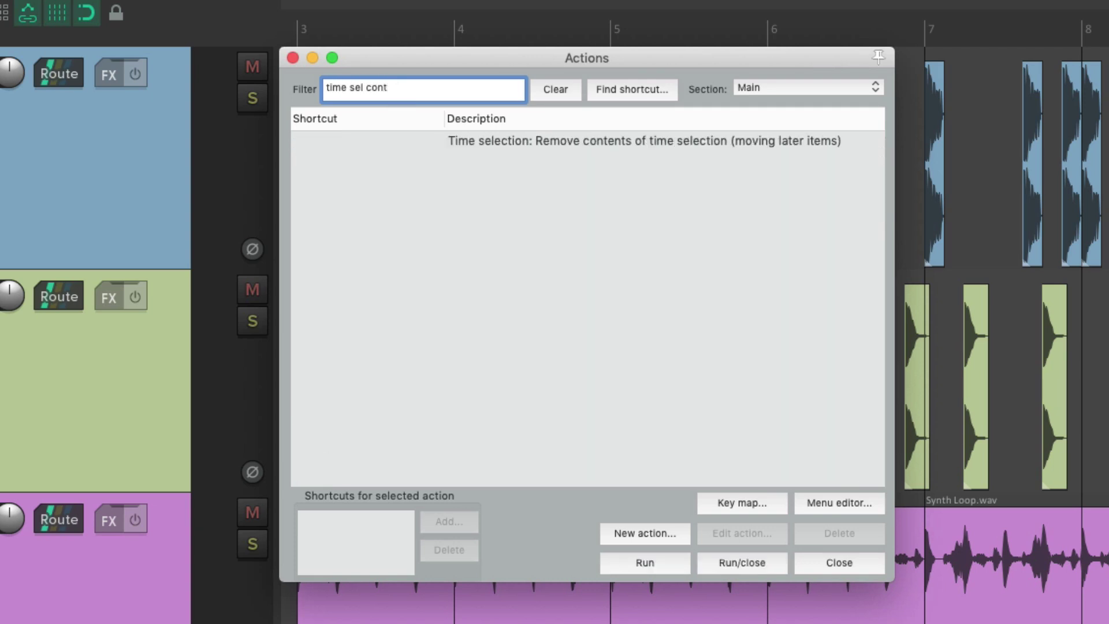
click(580, 141)
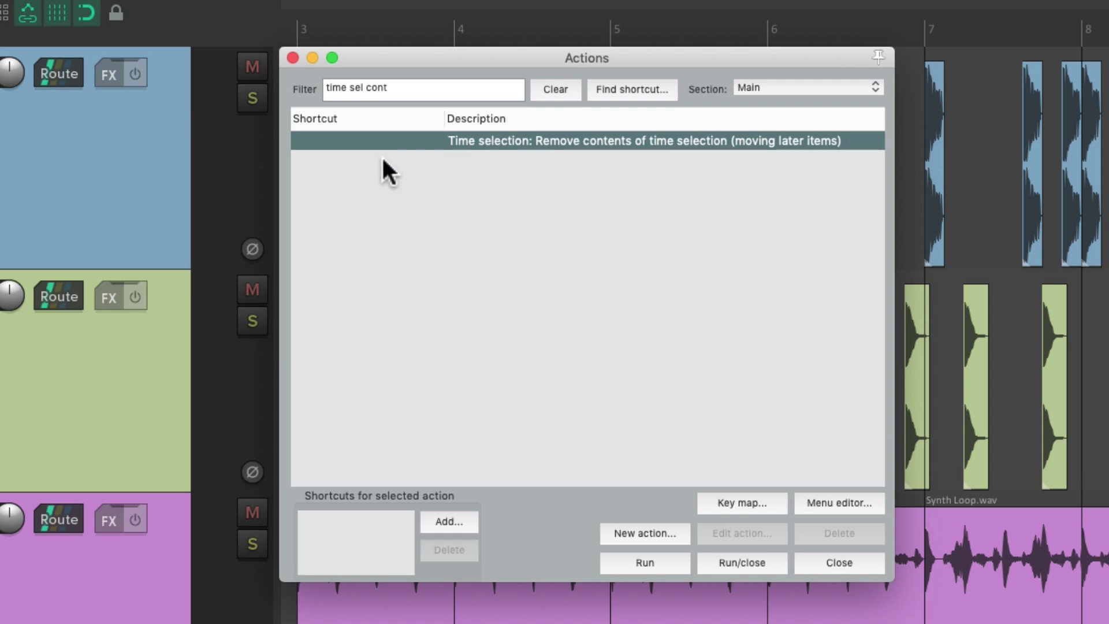
click(433, 520)
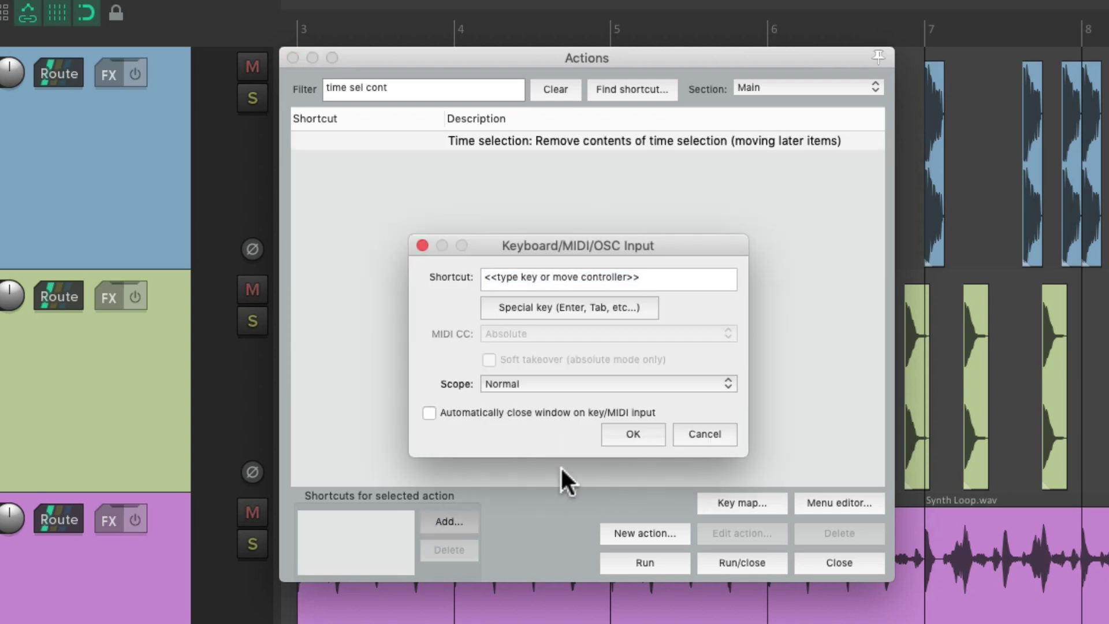
key(super+alt+ctrl+BackSpace)
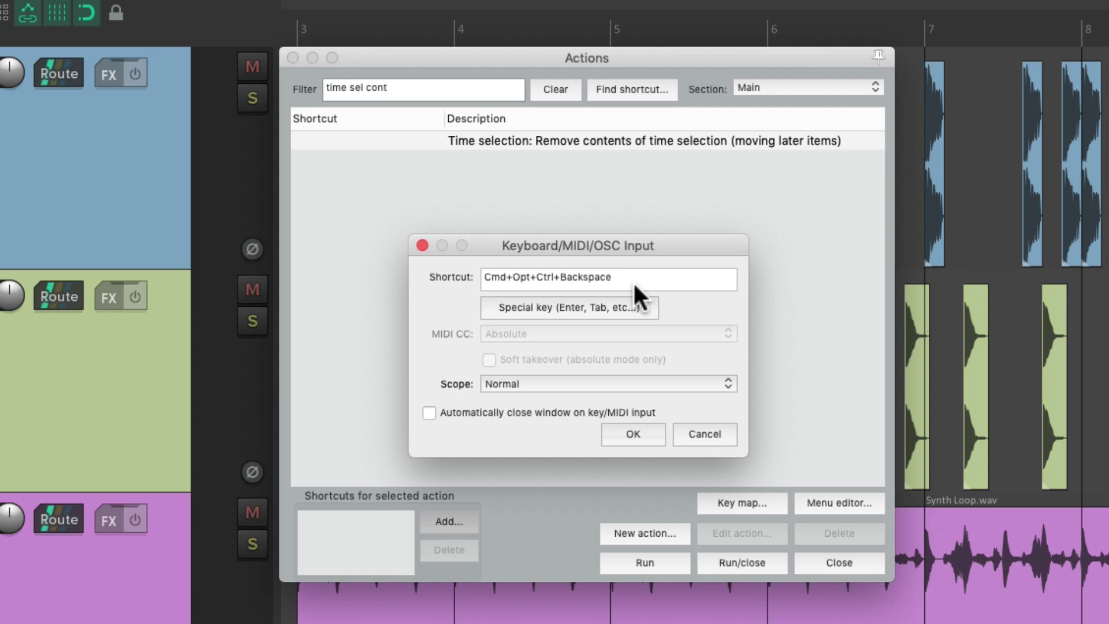
click(633, 434)
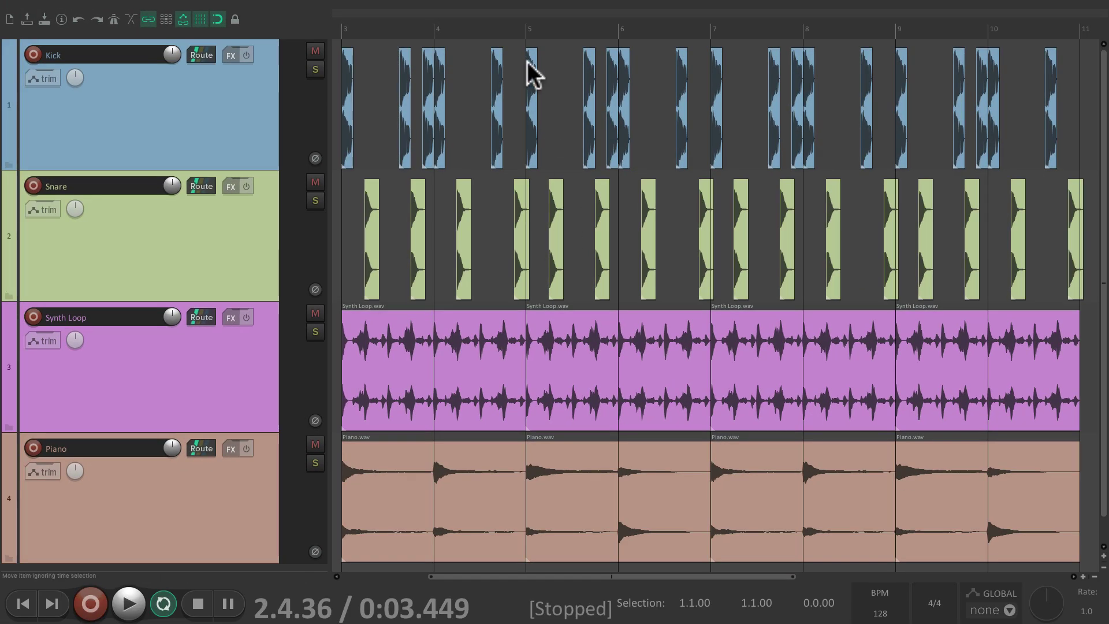
Set a time selection from bar 5 to bar 7, try removing its contents with later items moved up, and undo the changes.
drag(525, 34, 708, 23)
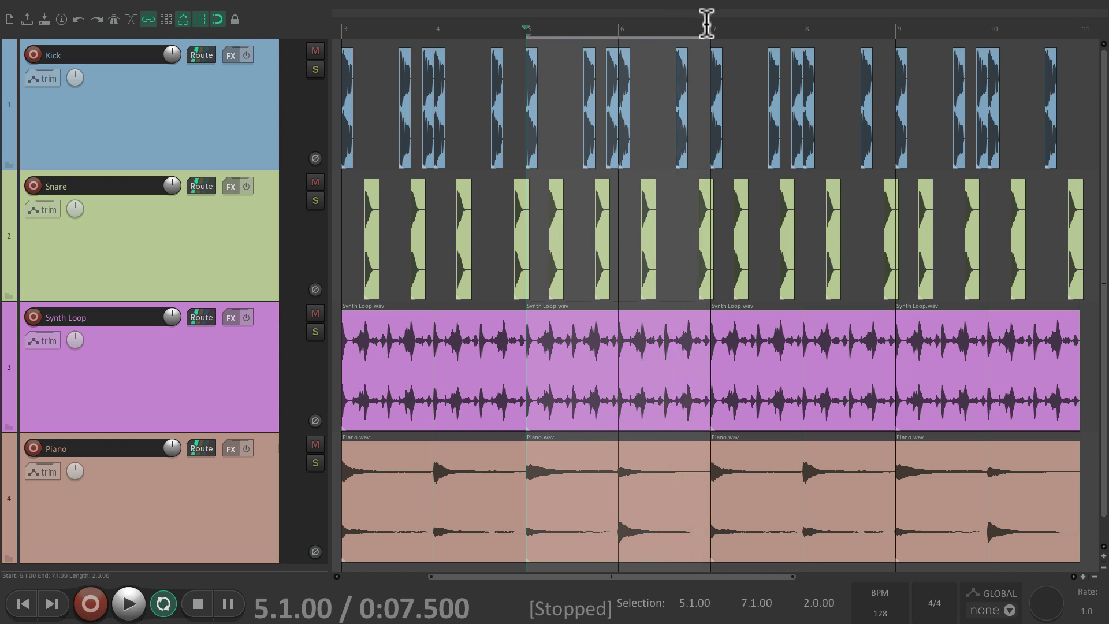
key(ctrl+Delete)
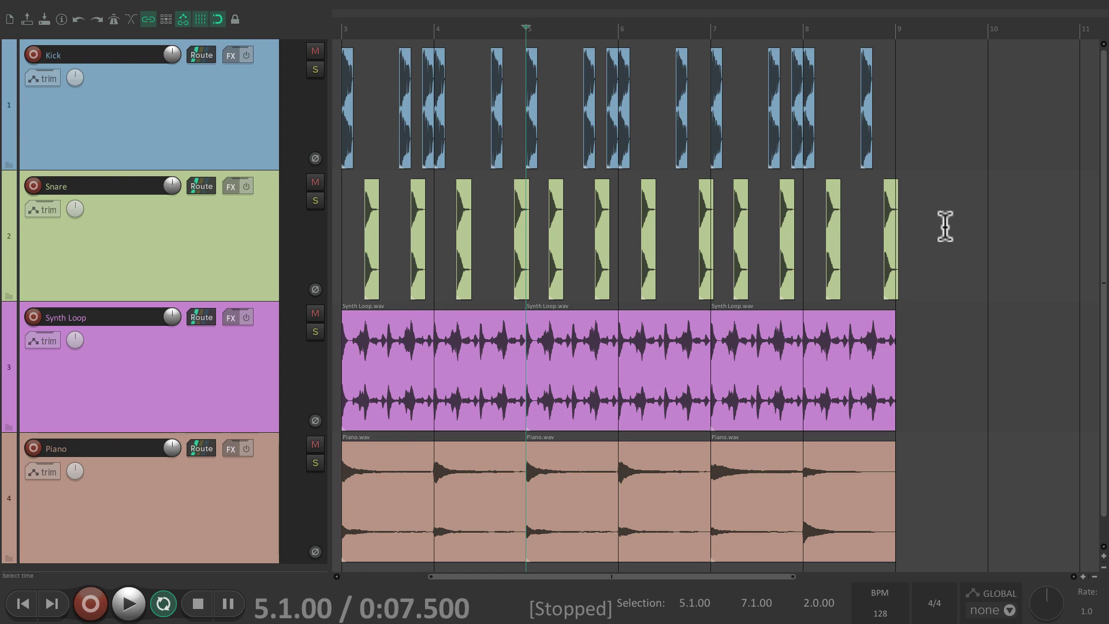
key(ctrl+d)
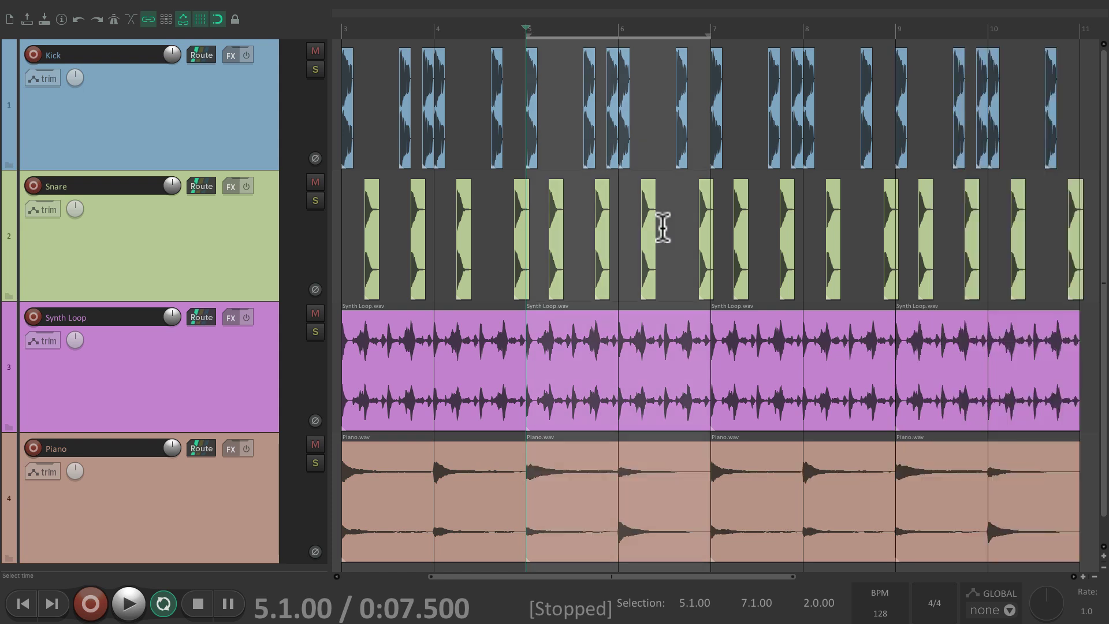
key(ctrl+z)
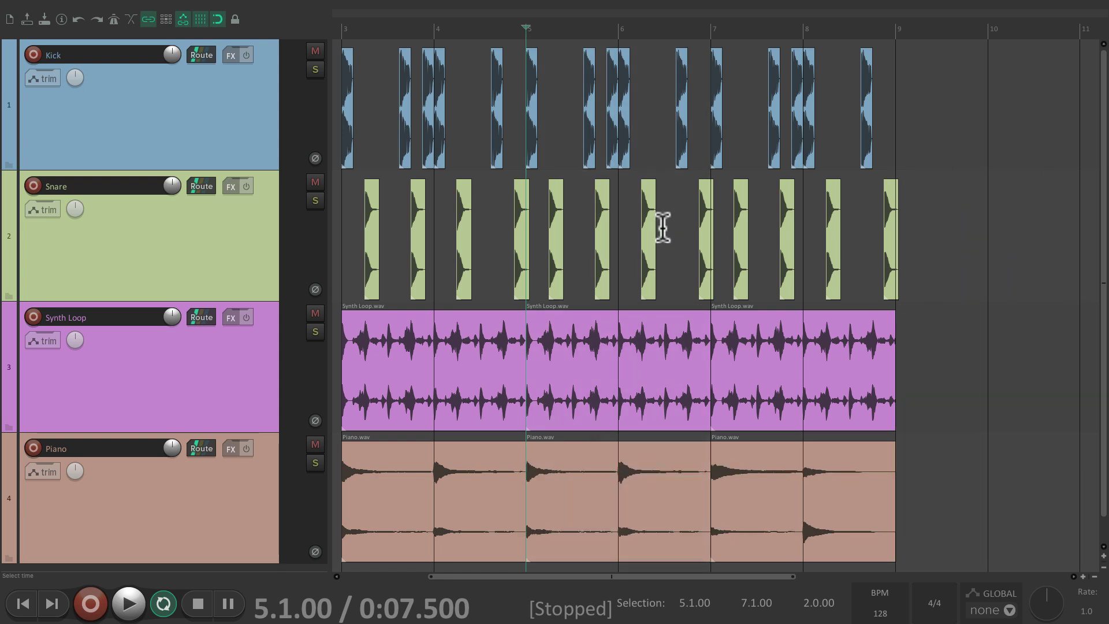
key(ctrl+shift+z)
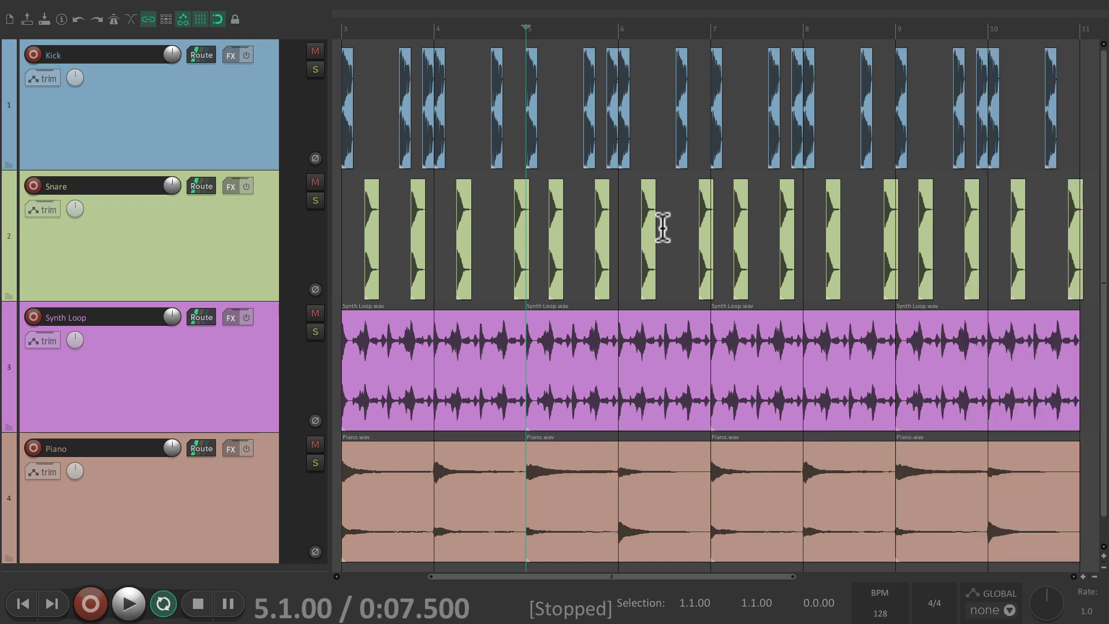
Try removing the contents of a time selection from about 5.2.97 to 6.4.20 across all tracks, and undo the removal.
drag(571, 89, 704, 146)
key(ctrl+Delete)
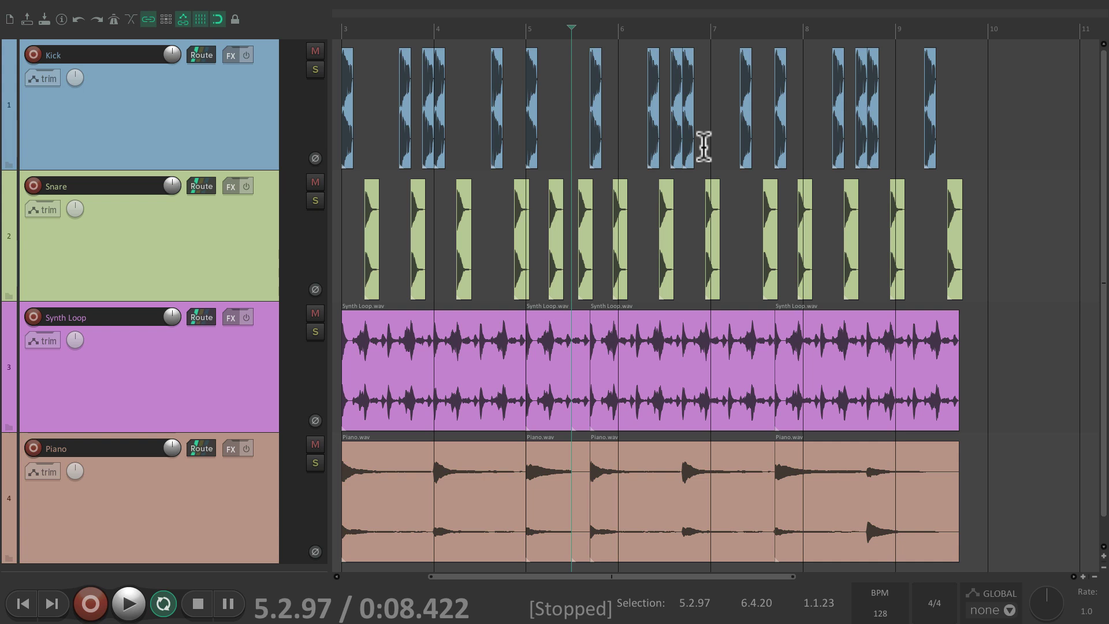
key(ctrl+z)
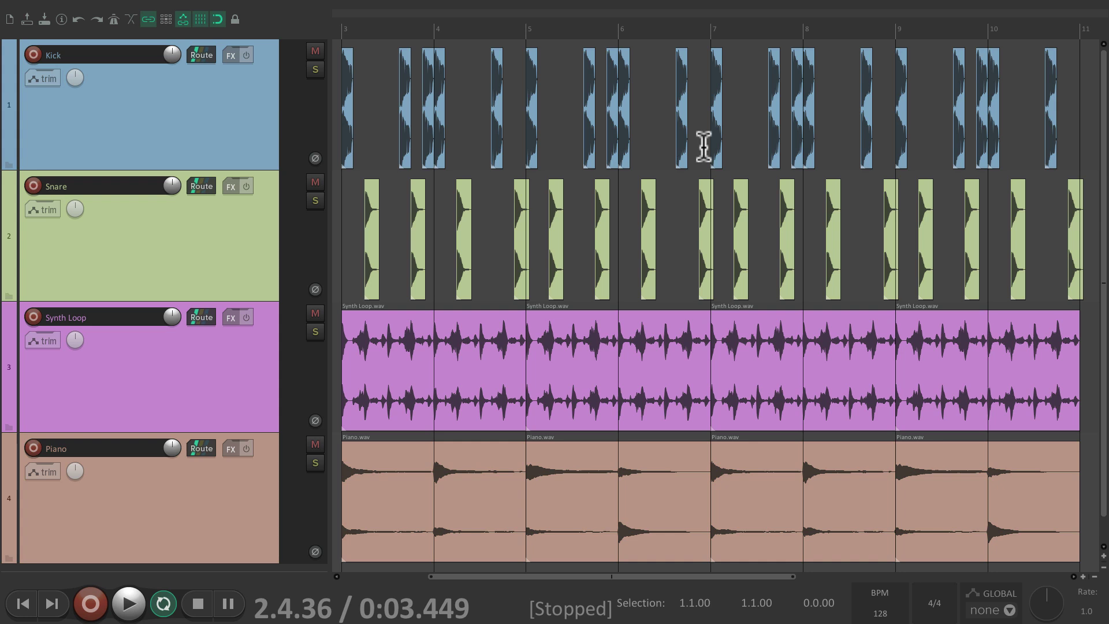
Search the actions for "cut sel" and review the shortcuts assigned to "Item: Cut selected area of items".
key(shift+slash)
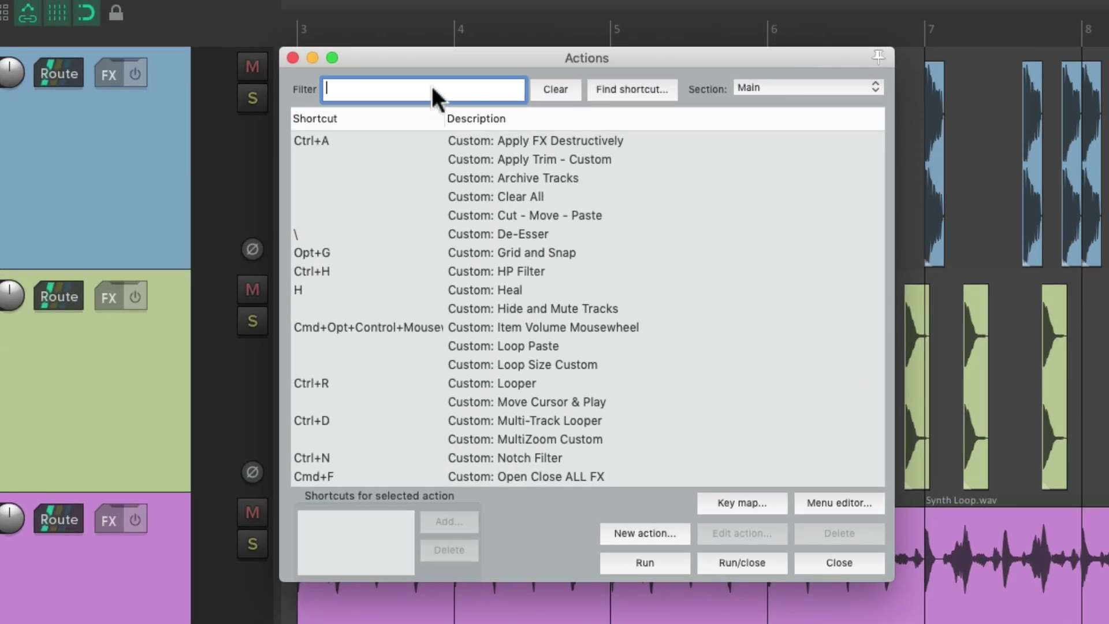
text(cut sel)
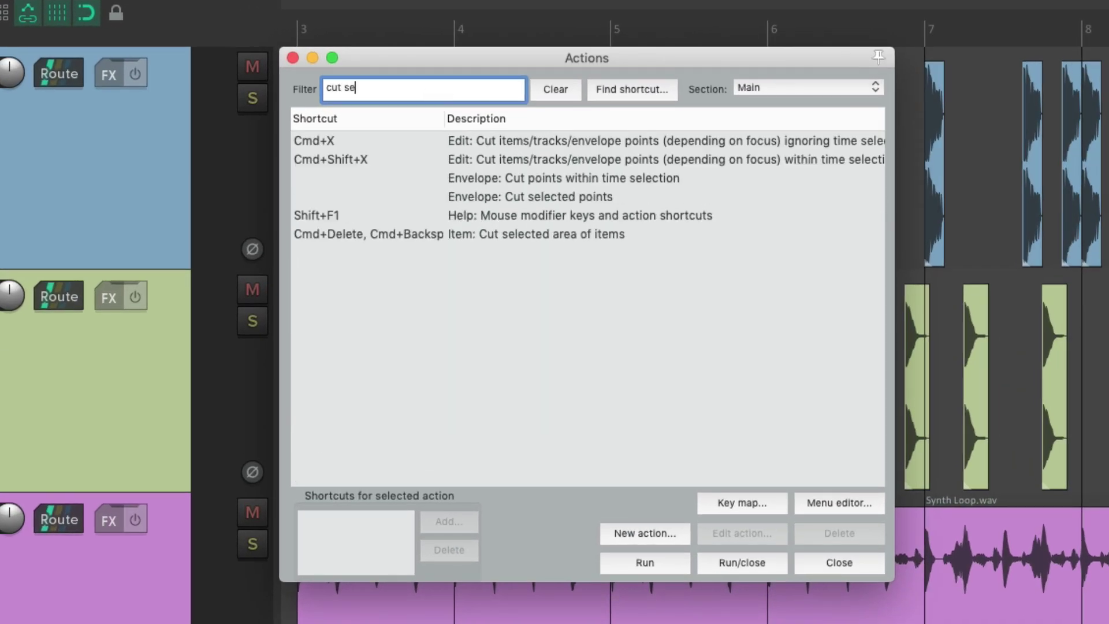
click(644, 215)
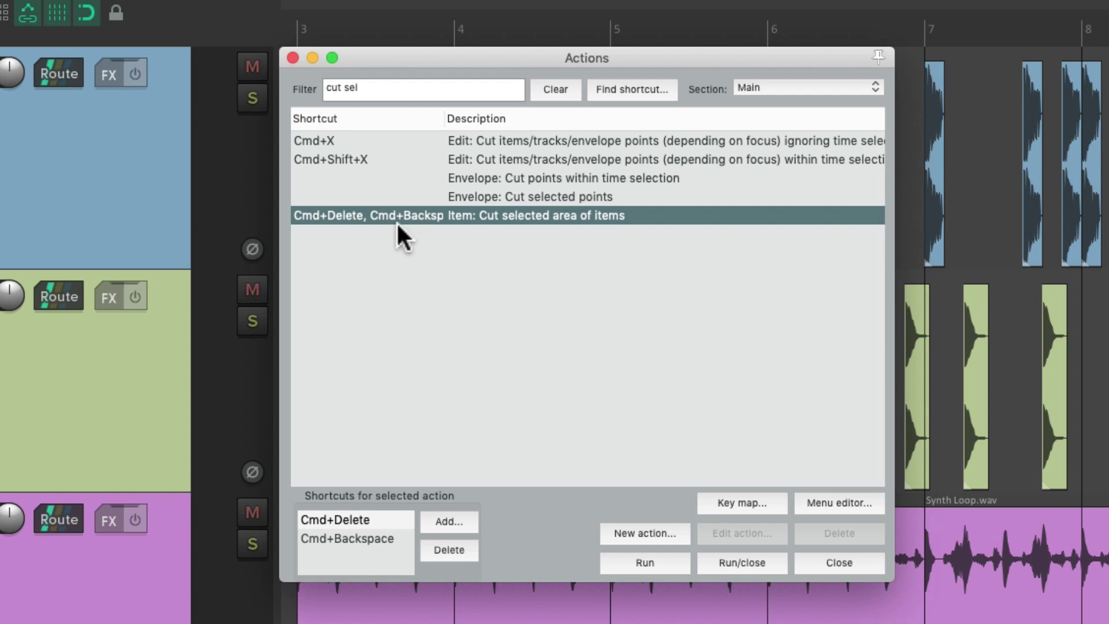
click(390, 537)
click(394, 519)
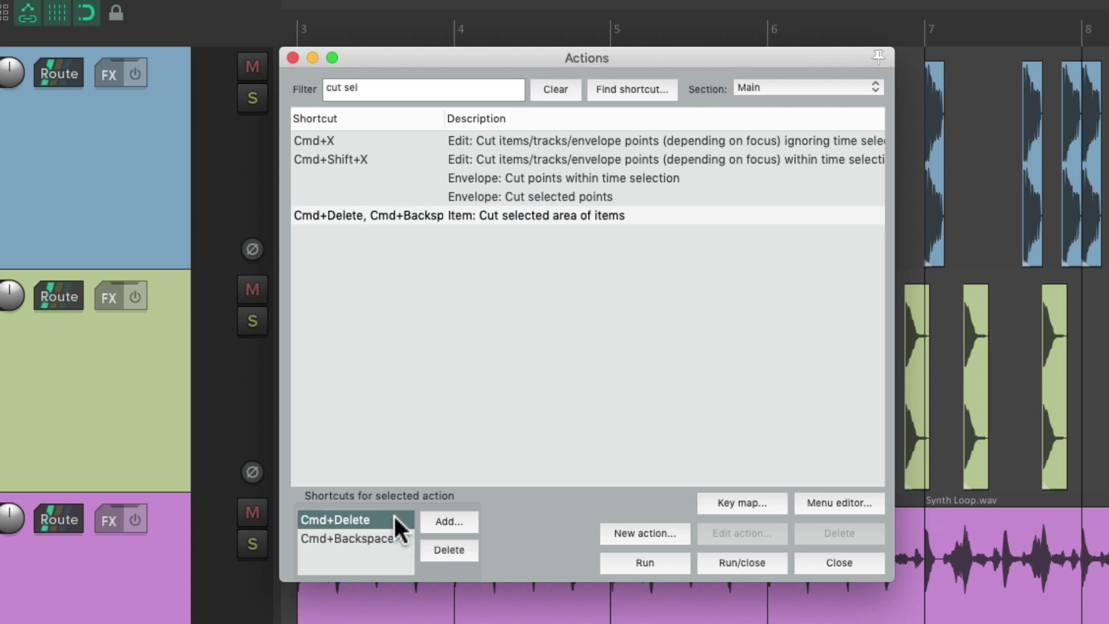
click(387, 539)
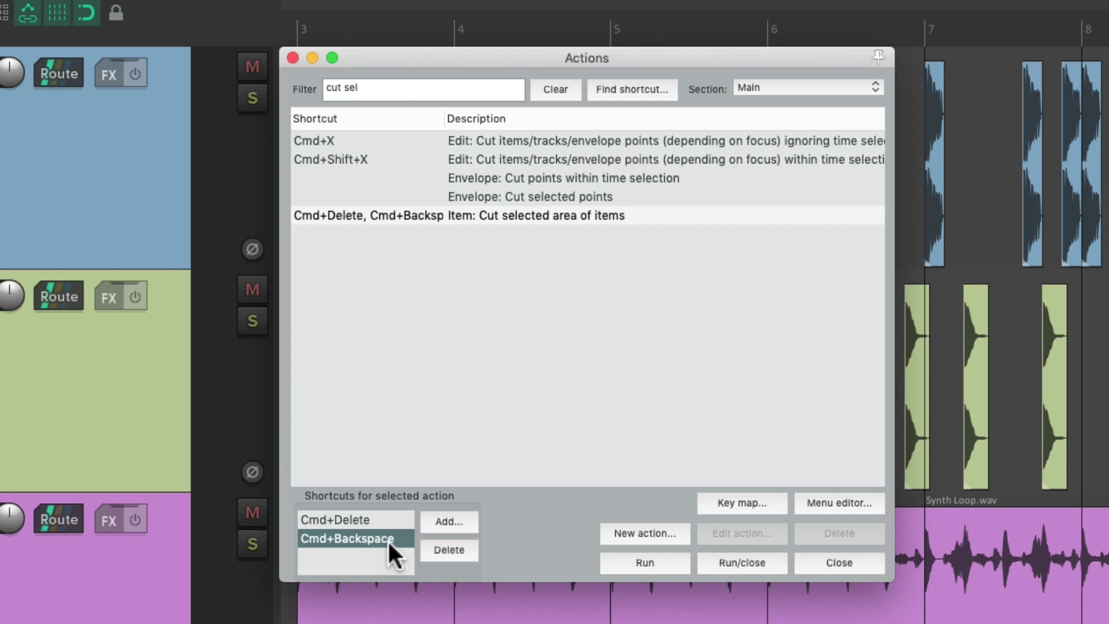
key(Escape)
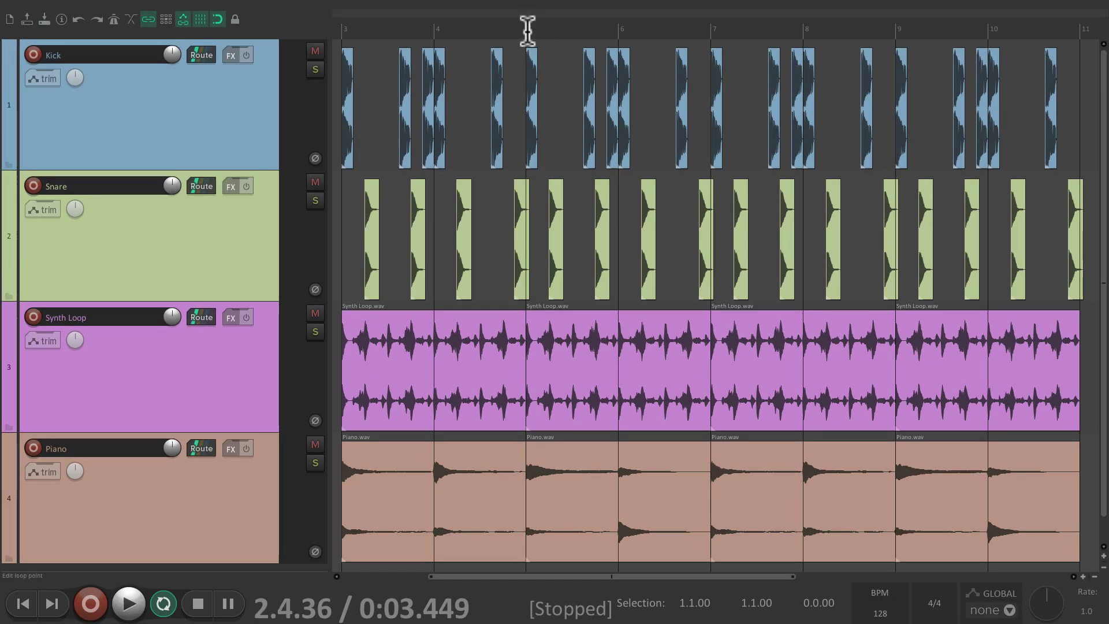
Set a time selection from bar 5 to bar 7, try cutting that area from all items with ripple editing off, and undo the cut.
drag(528, 30, 698, 35)
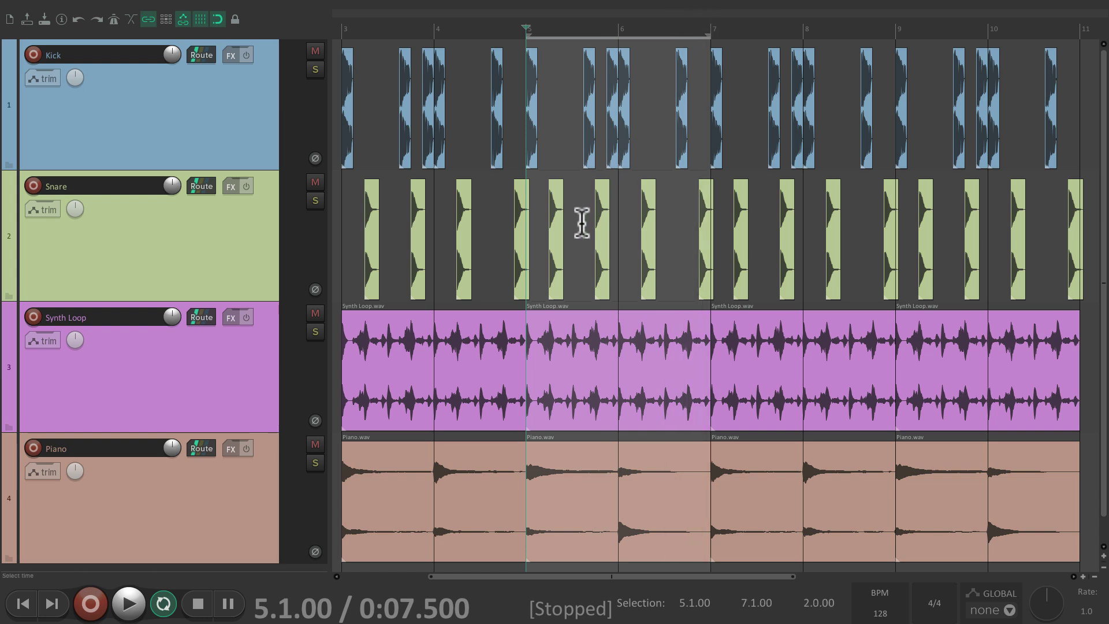
key(Delete)
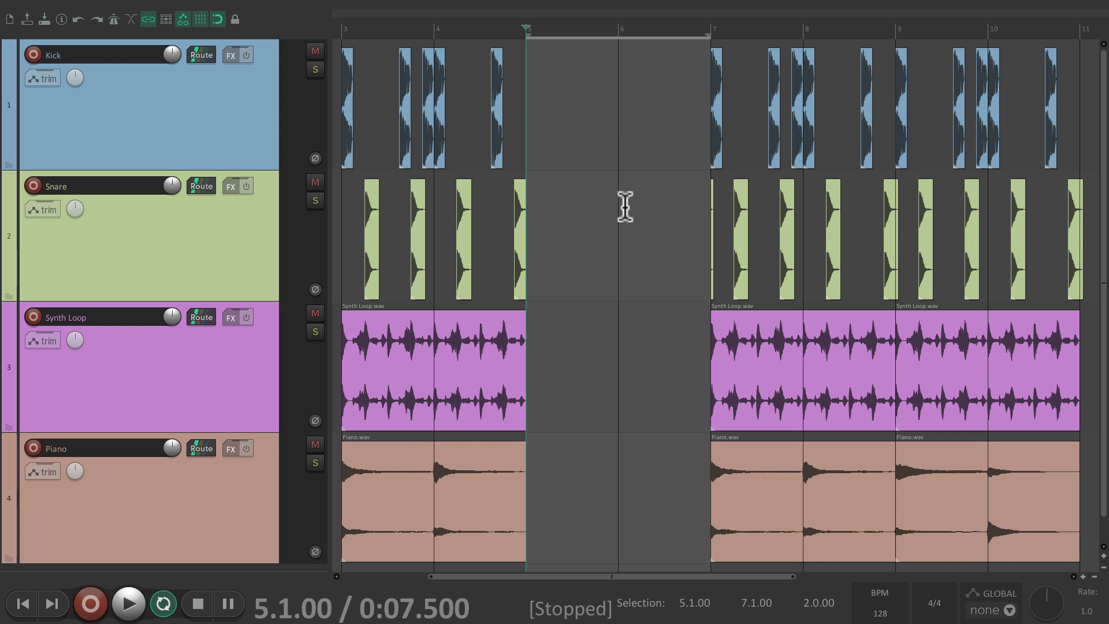
key(ctrl+Delete)
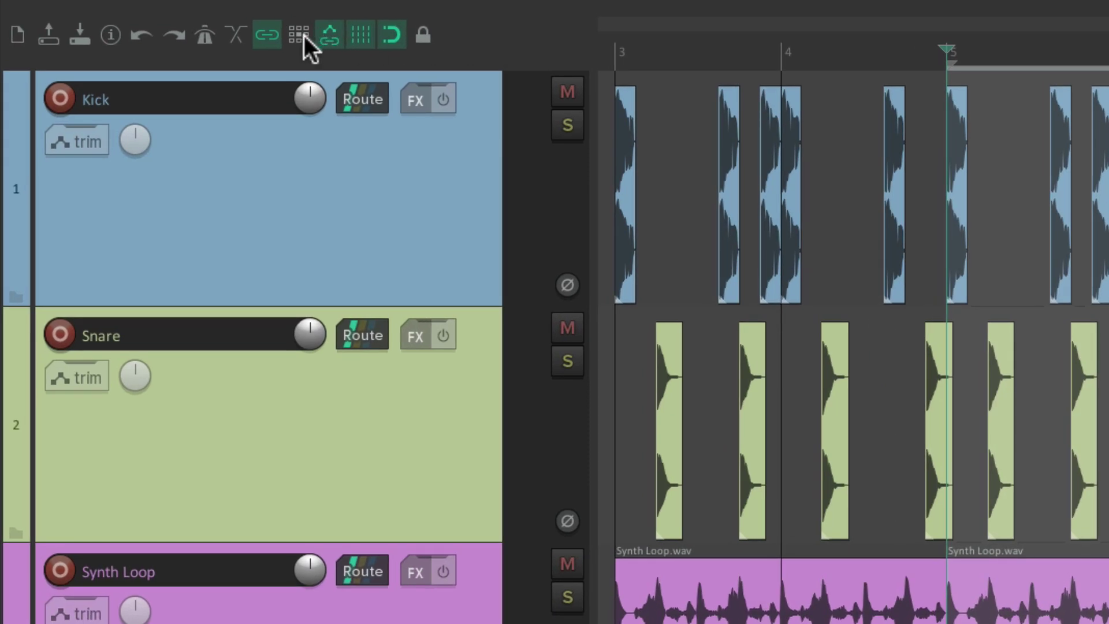
Enable per-track ripple editing, and try cutting the bar 5 to 7 time selection from the items on all tracks.
right_click(304, 36)
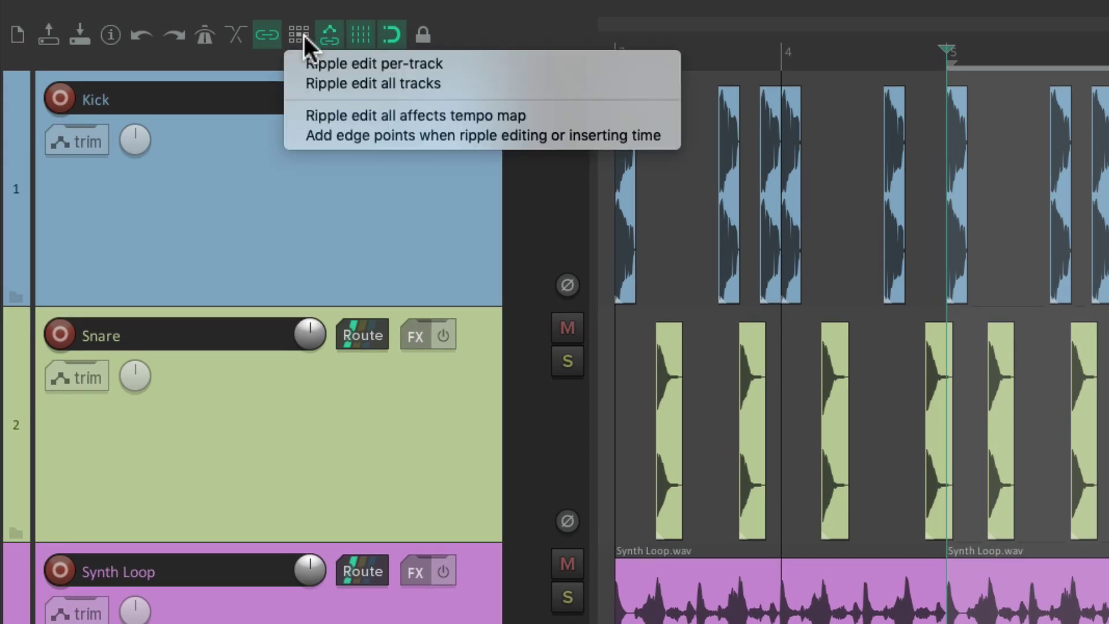
click(293, 64)
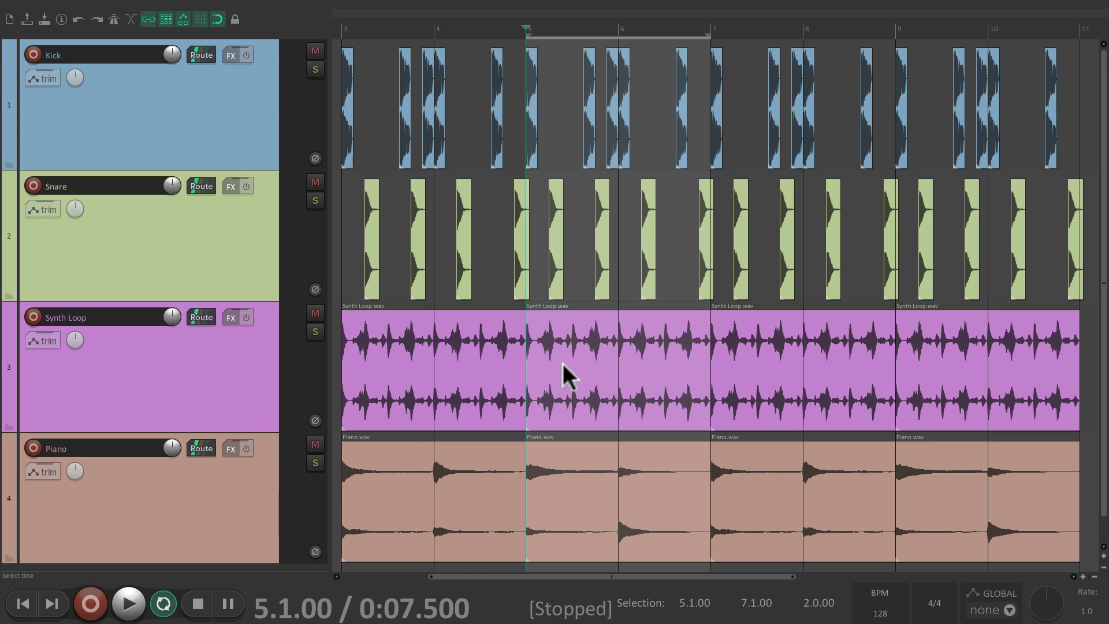
key(super+z)
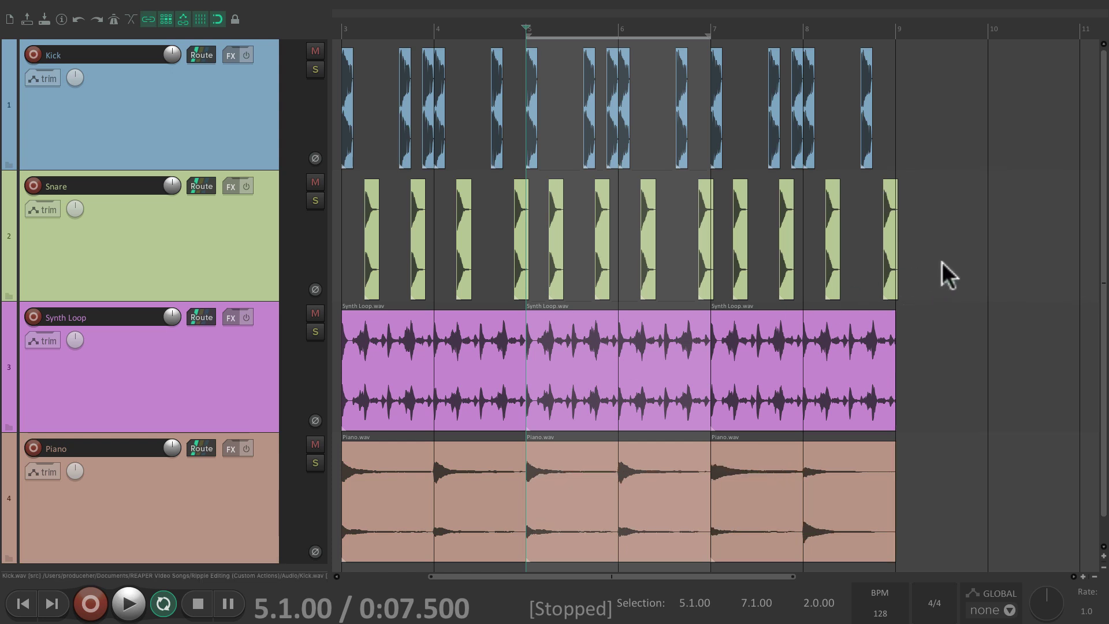
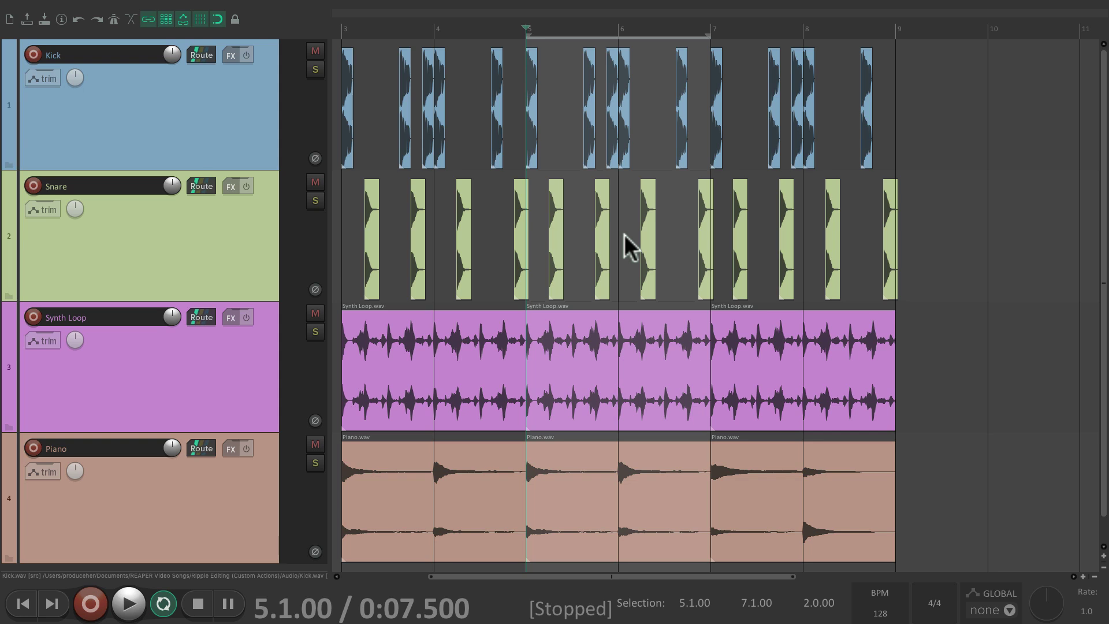
key(ctrl+d)
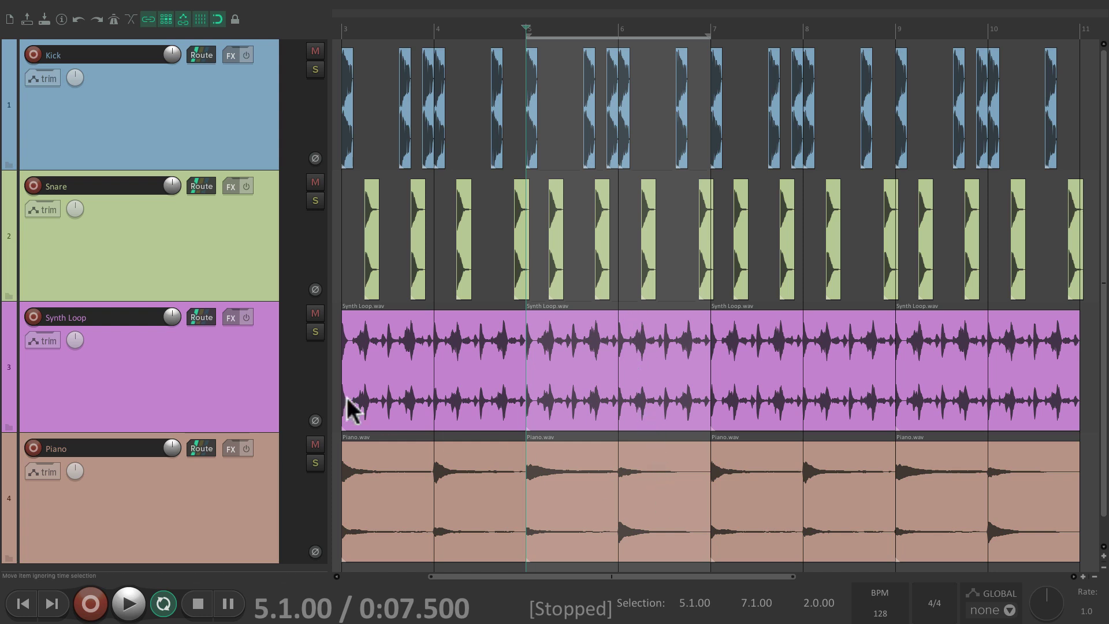
Try cutting the time selection from only the Synth Loop track's items, and undo the cut.
click(242, 366)
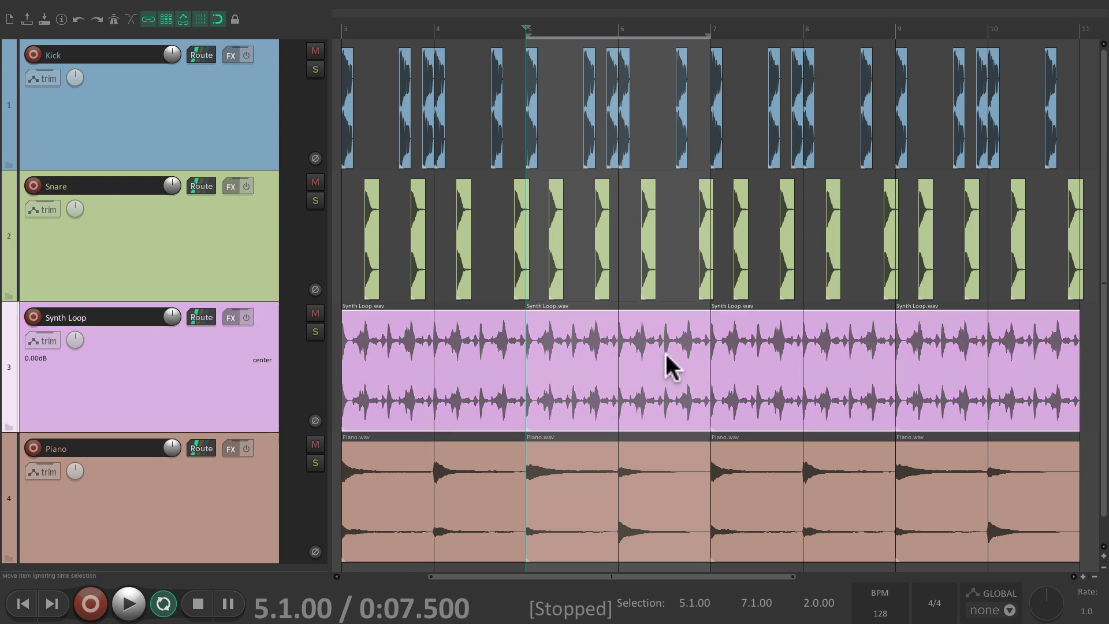
key(Delete)
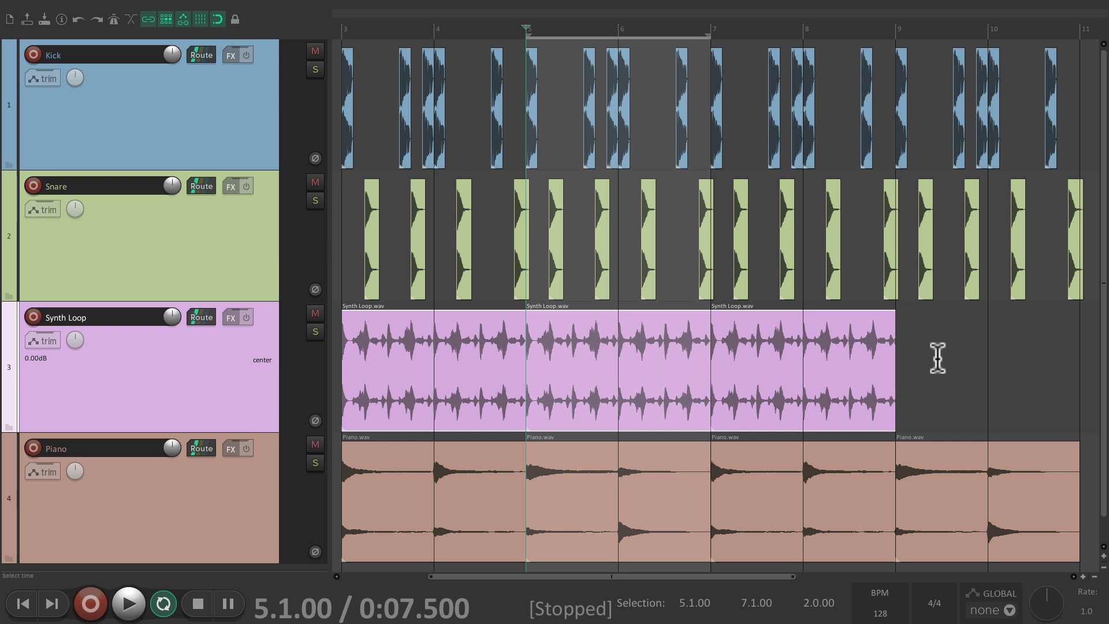
key(ctrl+z)
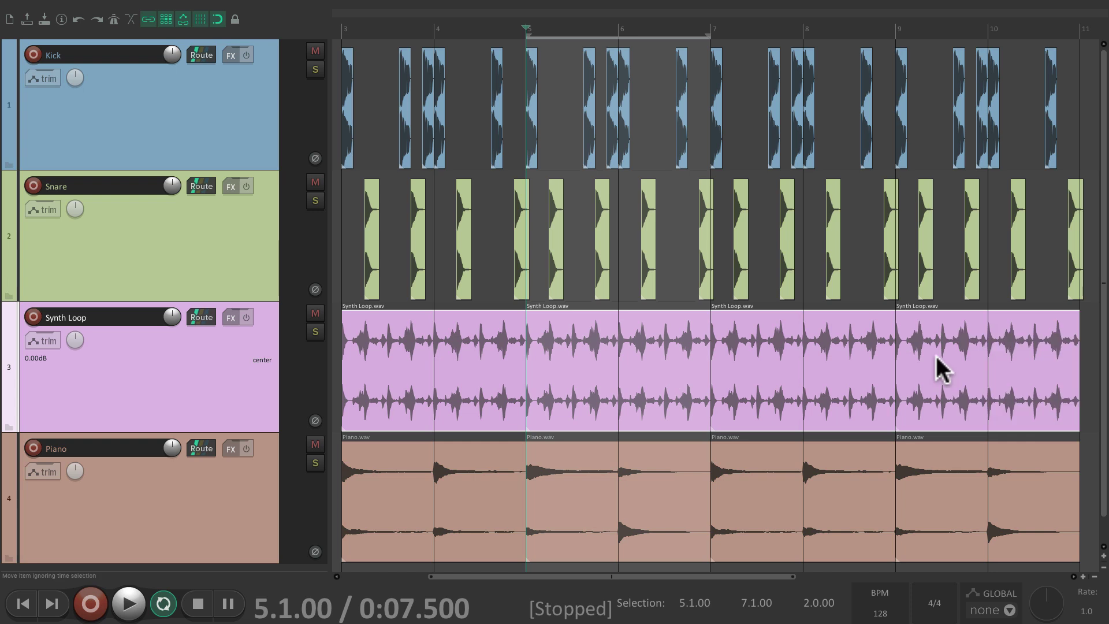
key(ctrl+shift+z)
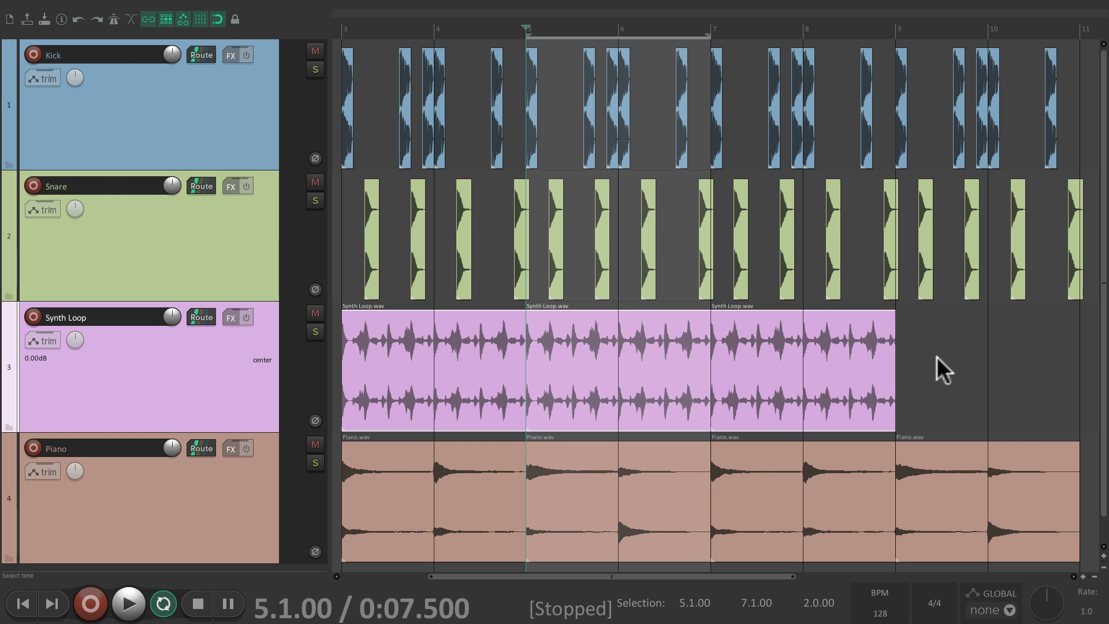
key(ctrl+z)
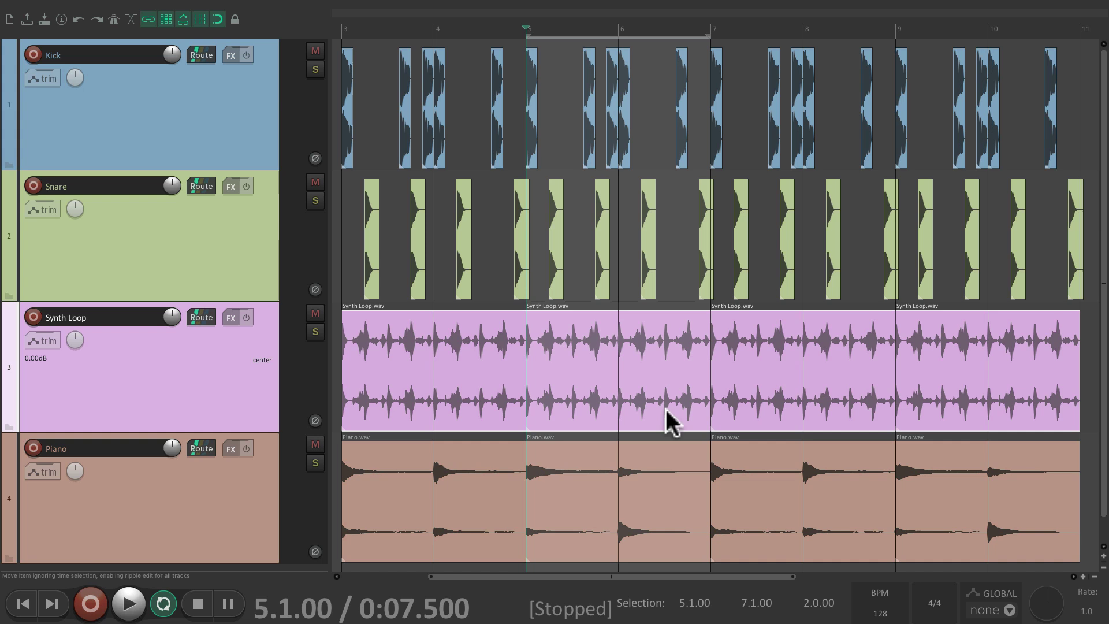
Try cutting the time selection from only the Piano track's items, and undo the cut.
click(220, 499)
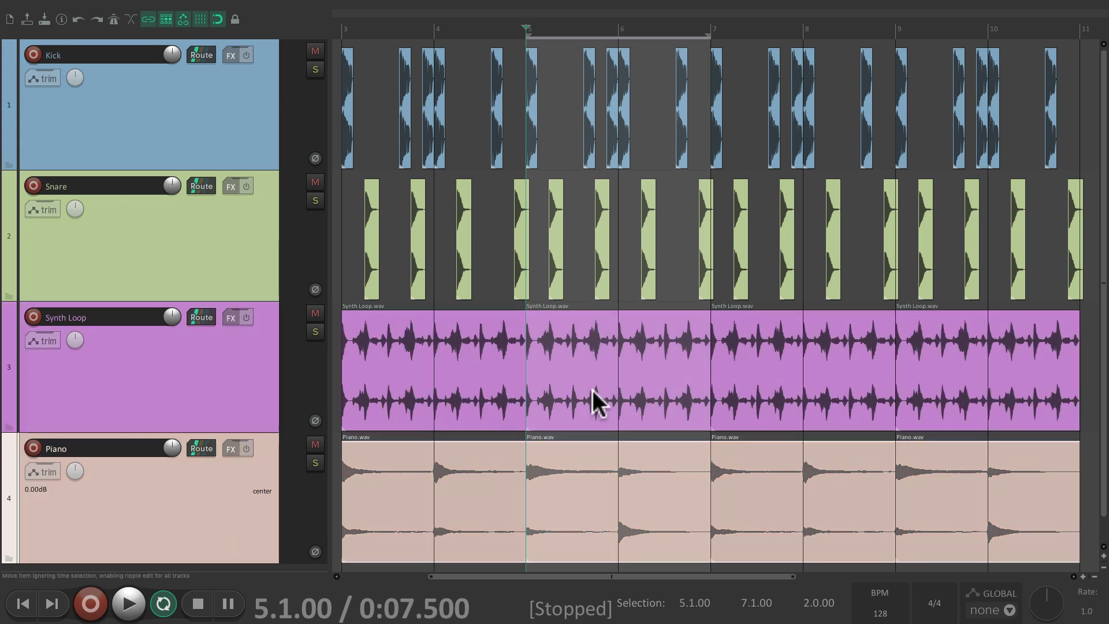
key(ctrl+z)
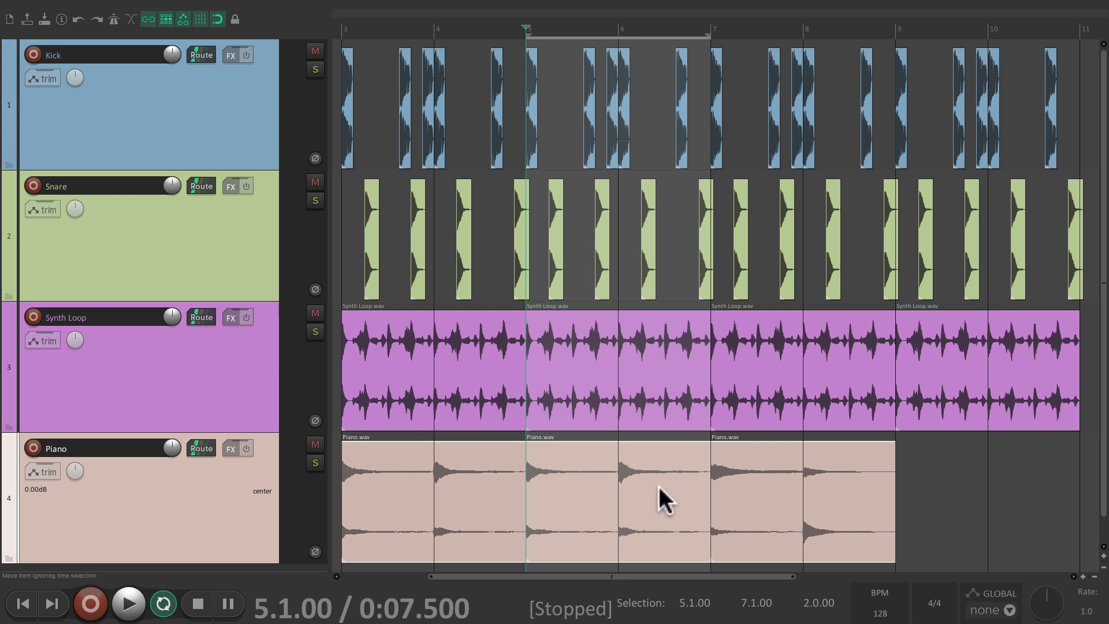
key(ctrl+shift+z)
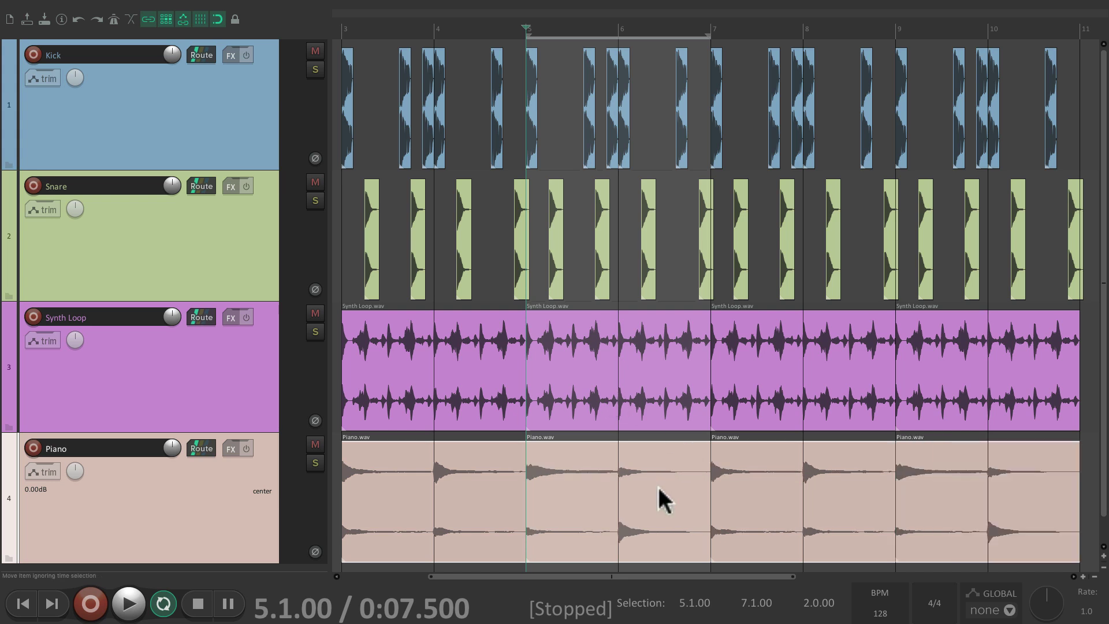
Try cutting the time selection from only the Kick track's items, and undo the cut.
click(242, 106)
key(ctrl+z)
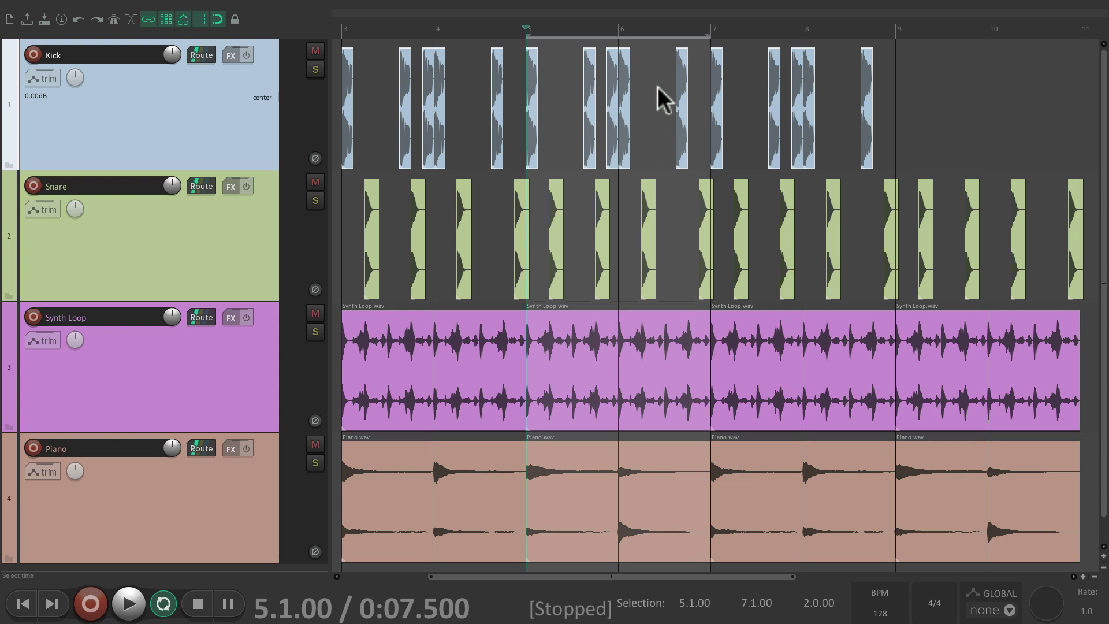
key(ctrl+shift+z)
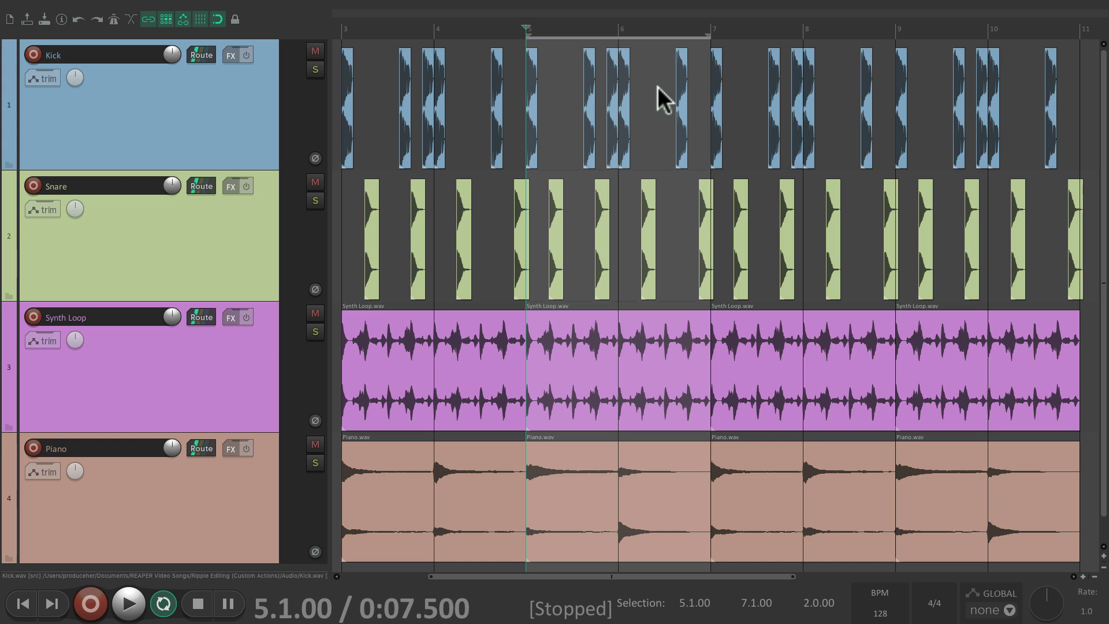
Start a new custom action based on "Item: Cut selected area of items".
key(question)
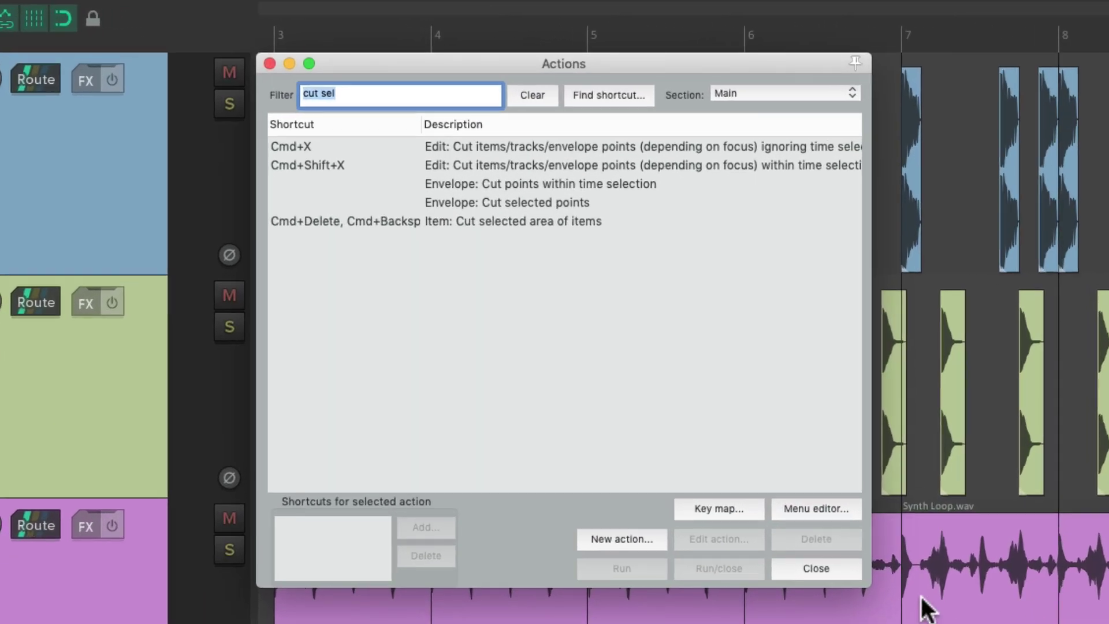
click(592, 221)
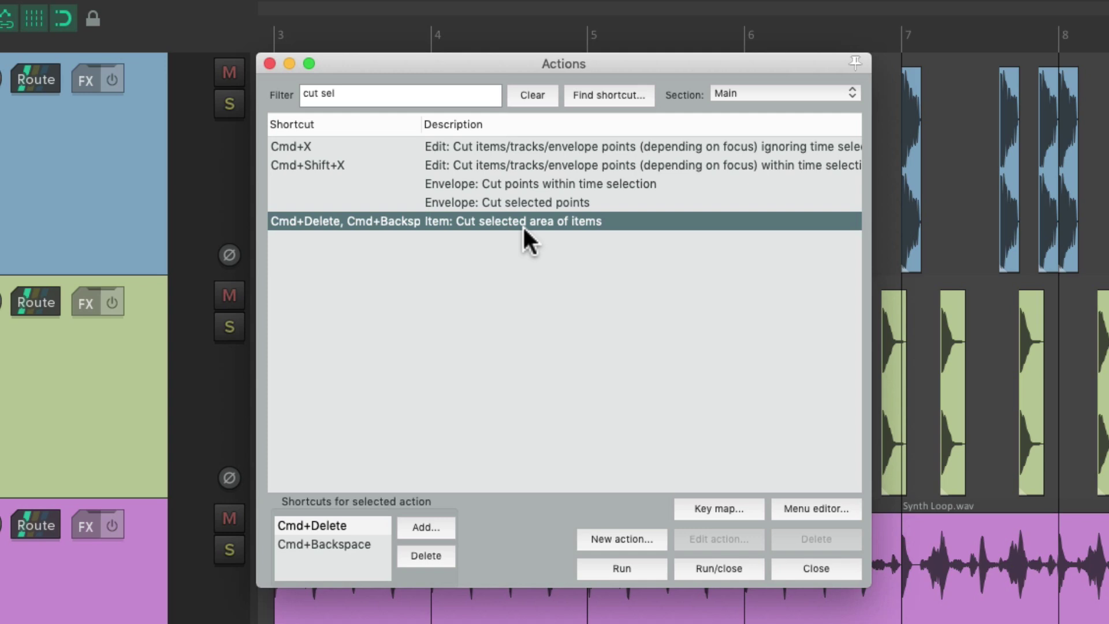
click(654, 538)
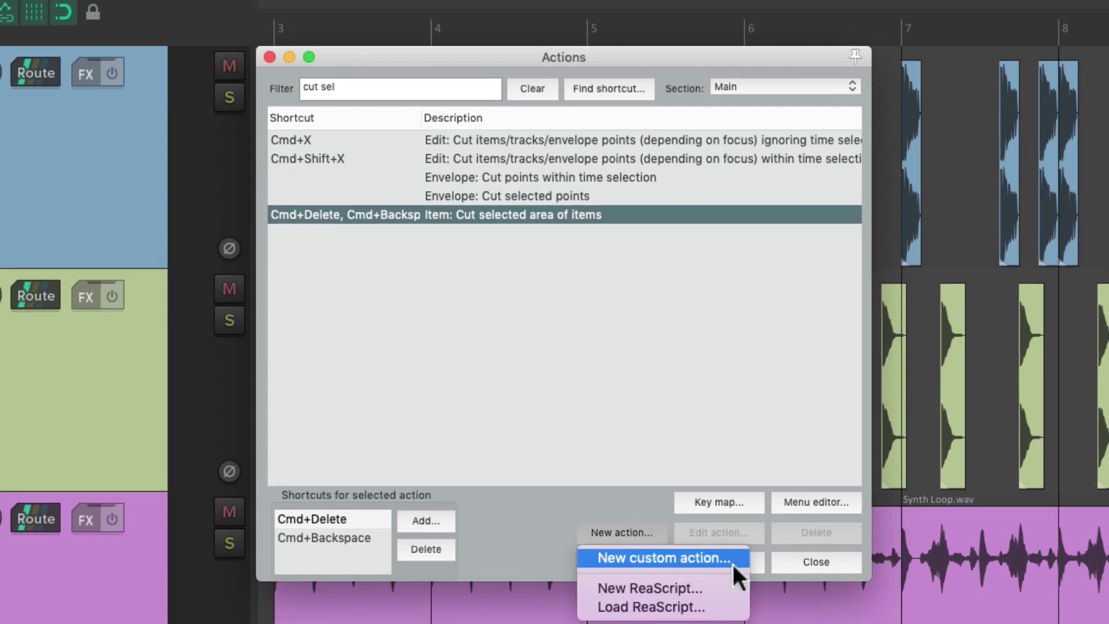
click(734, 562)
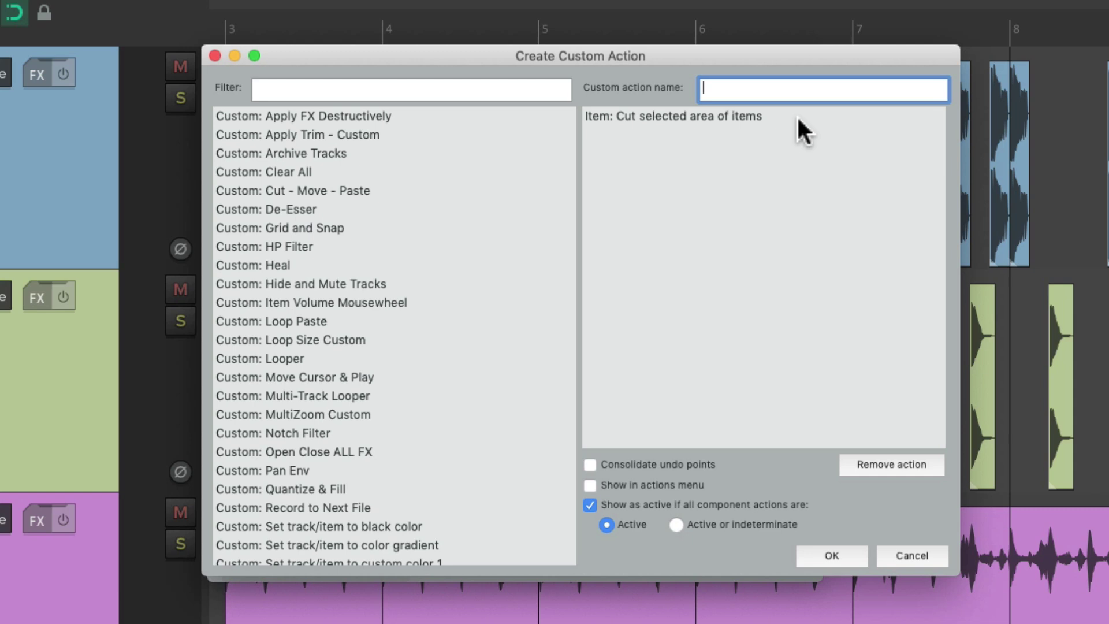
Filter the available actions for "ripple" and add "Set ripple editing per-track" ahead of the cut action in the custom action.
click(448, 87)
text(ripple)
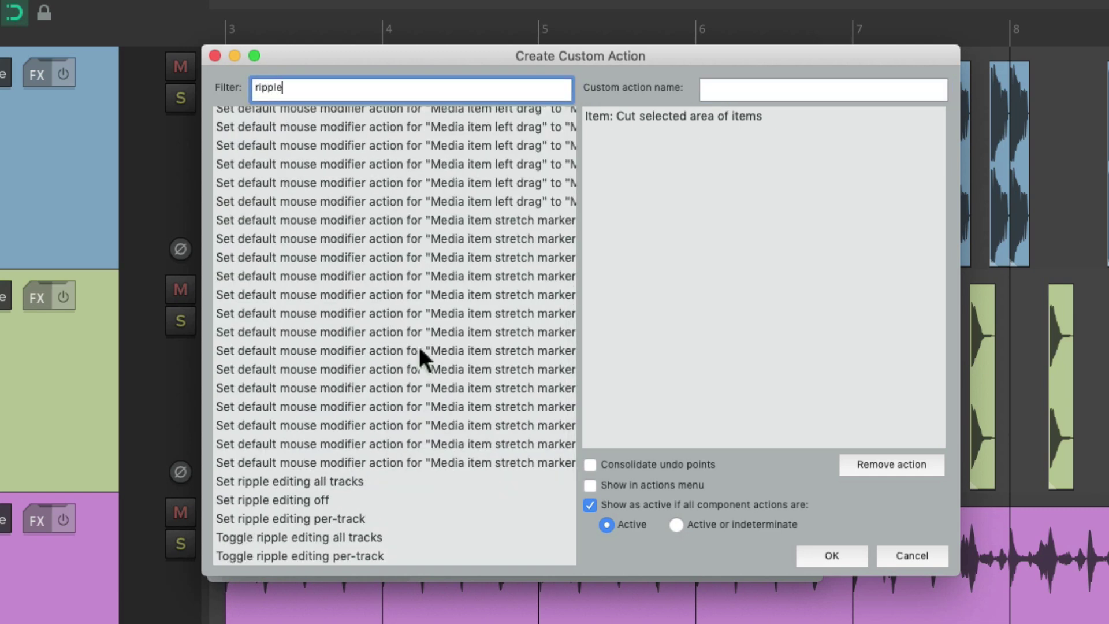
click(399, 518)
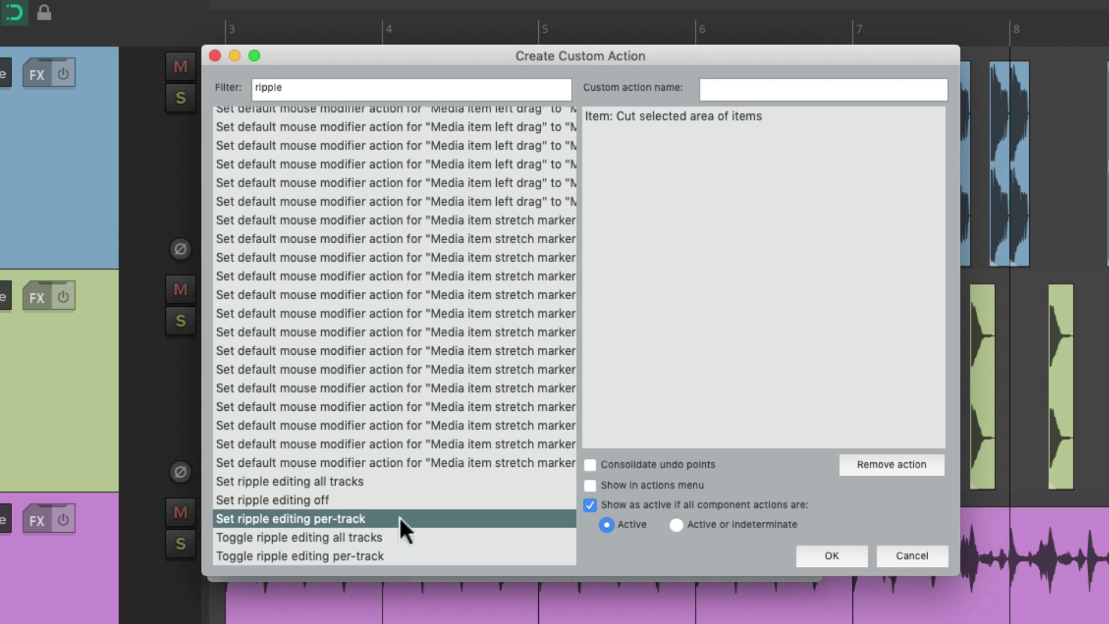
drag(358, 518, 738, 114)
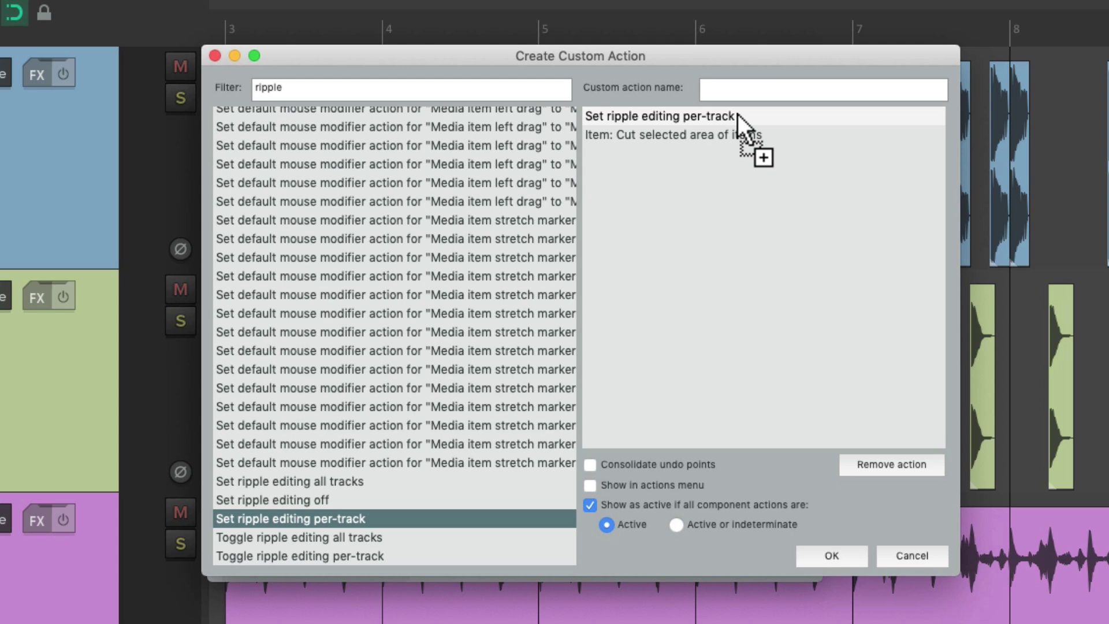
Add "Set ripple editing off" after the cut action in the custom action, and review the order of its component actions.
click(367, 501)
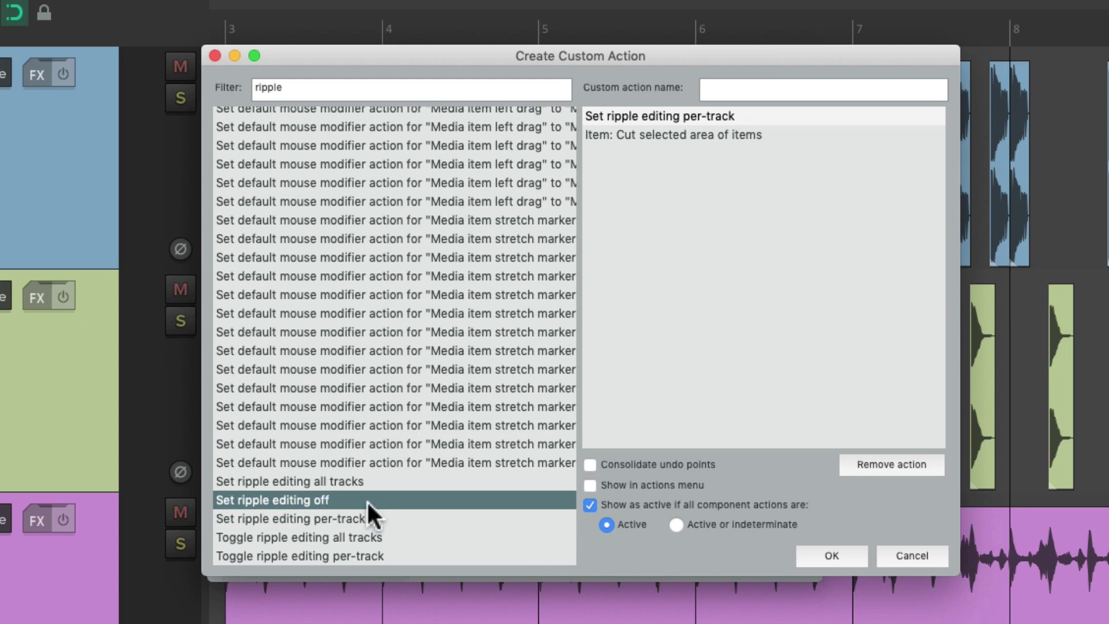
drag(353, 500, 731, 159)
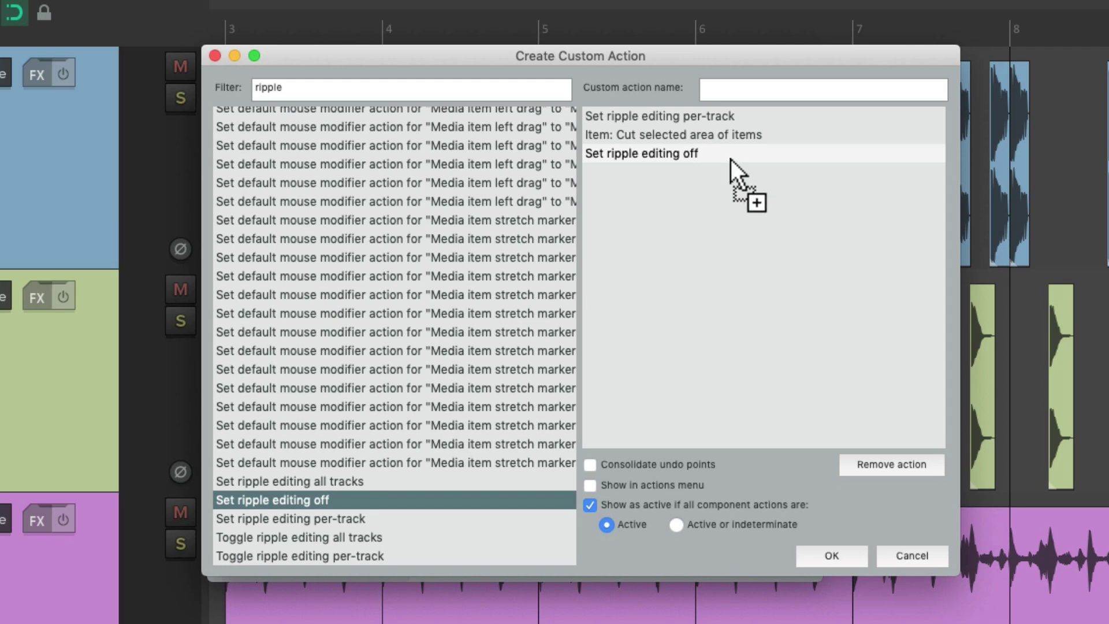
click(737, 207)
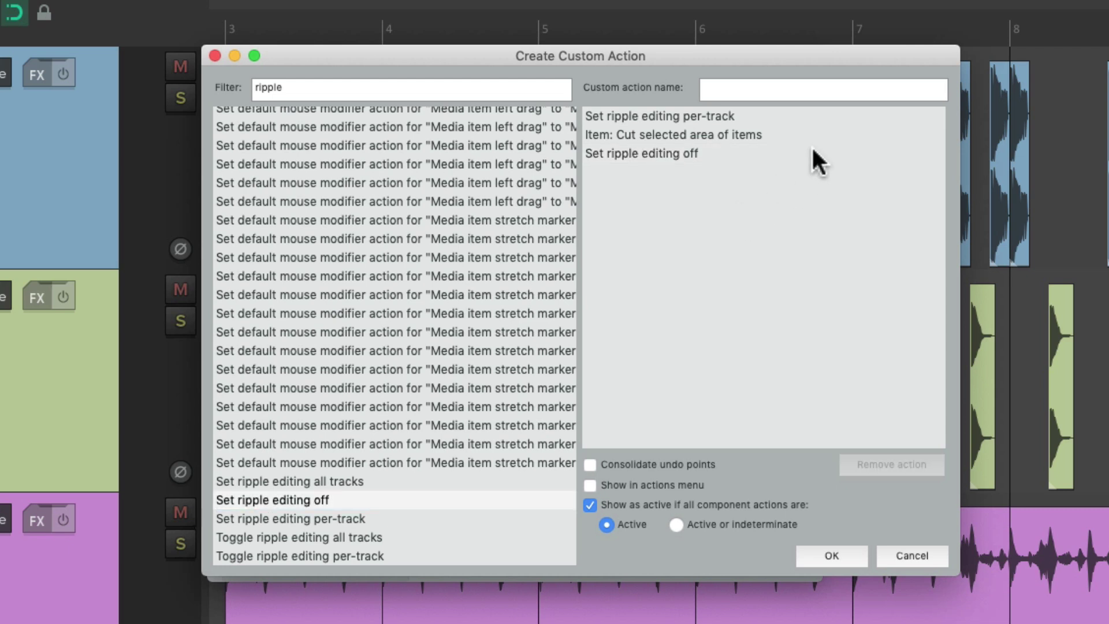
click(768, 116)
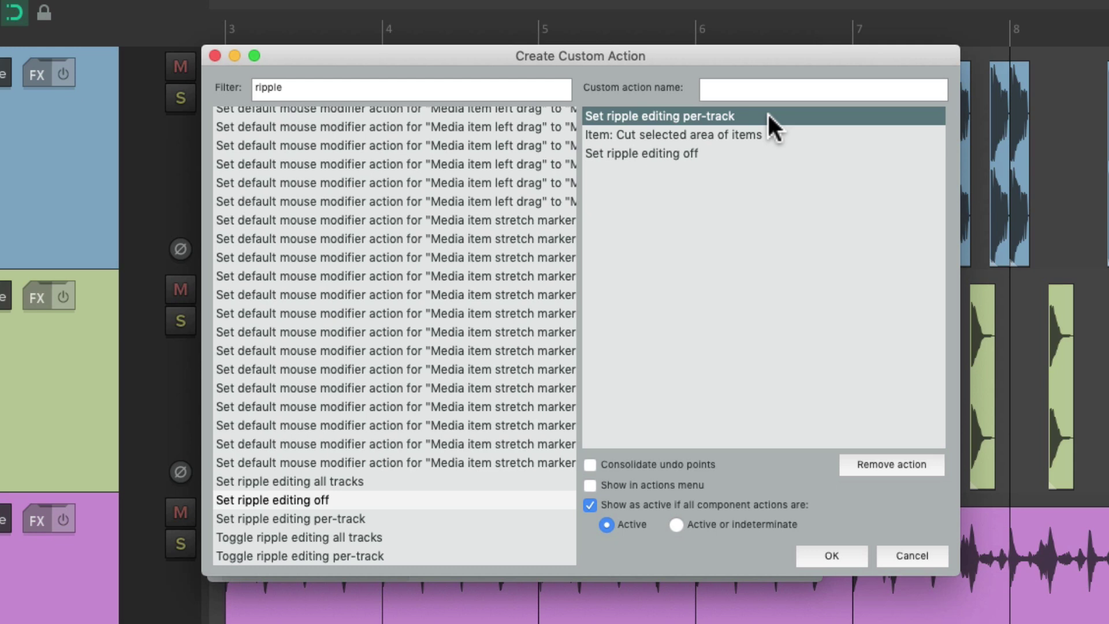
click(775, 137)
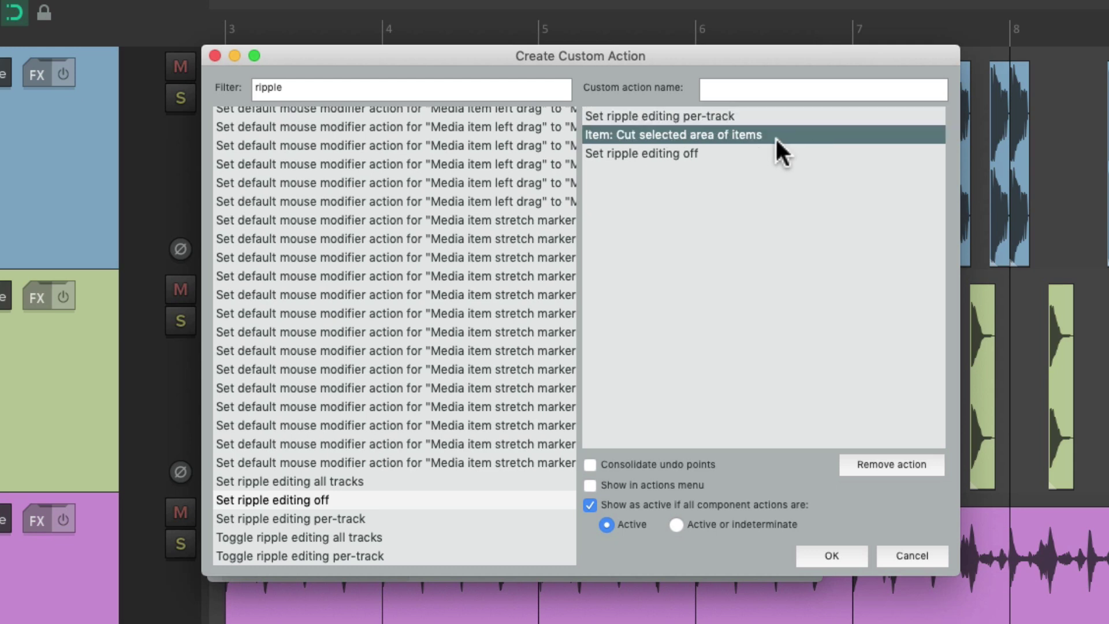
click(744, 152)
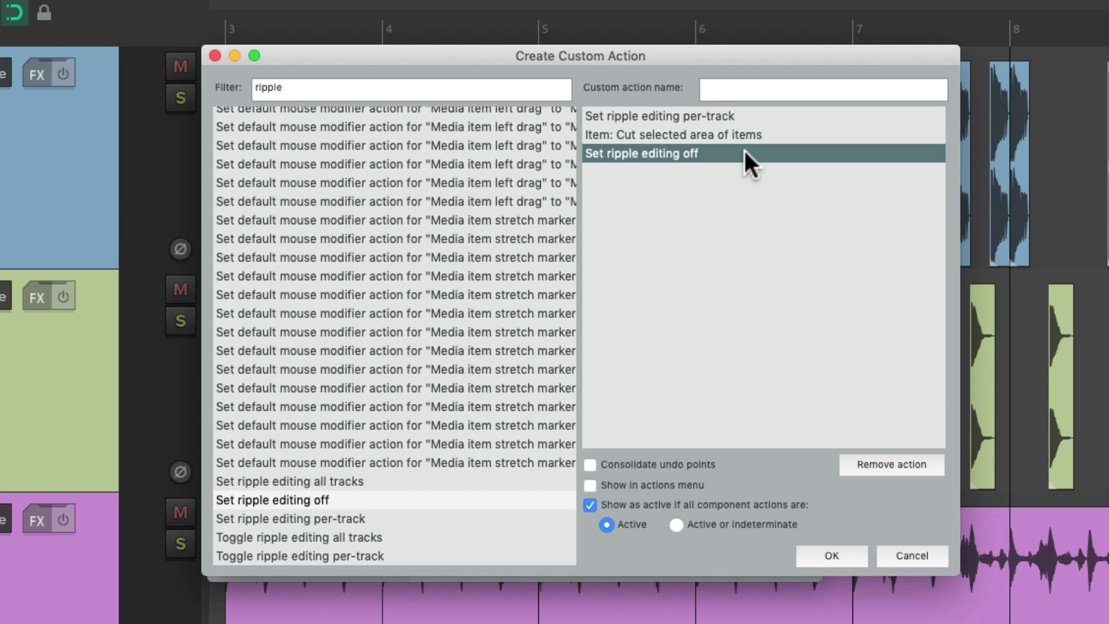
Name the custom action "Ripple Delete" and save it.
click(773, 82)
text(Ripple Delete)
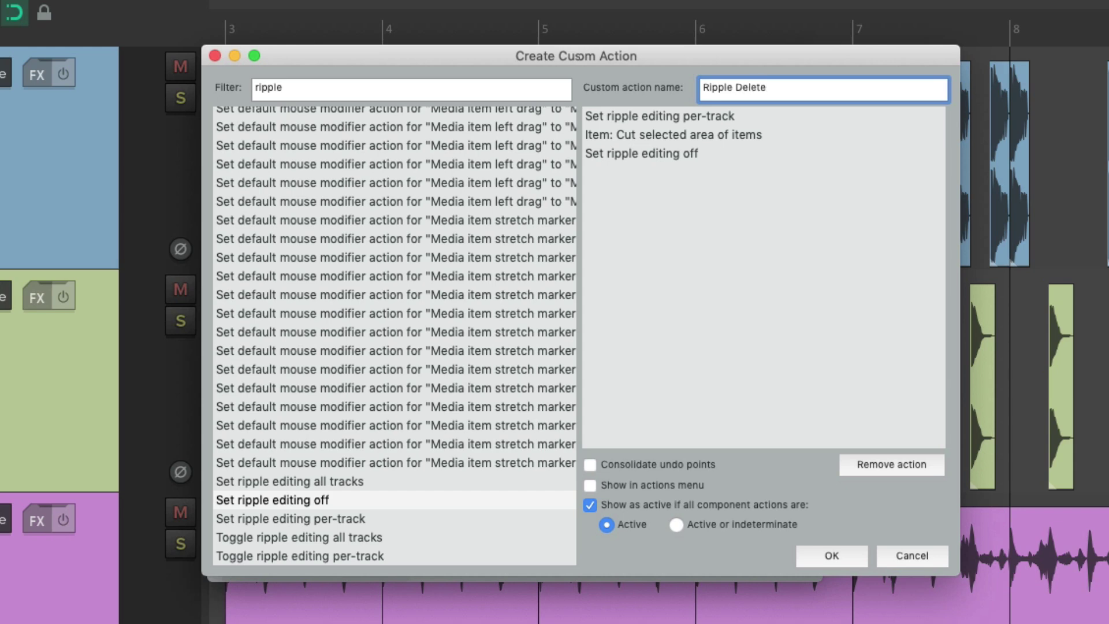
click(830, 559)
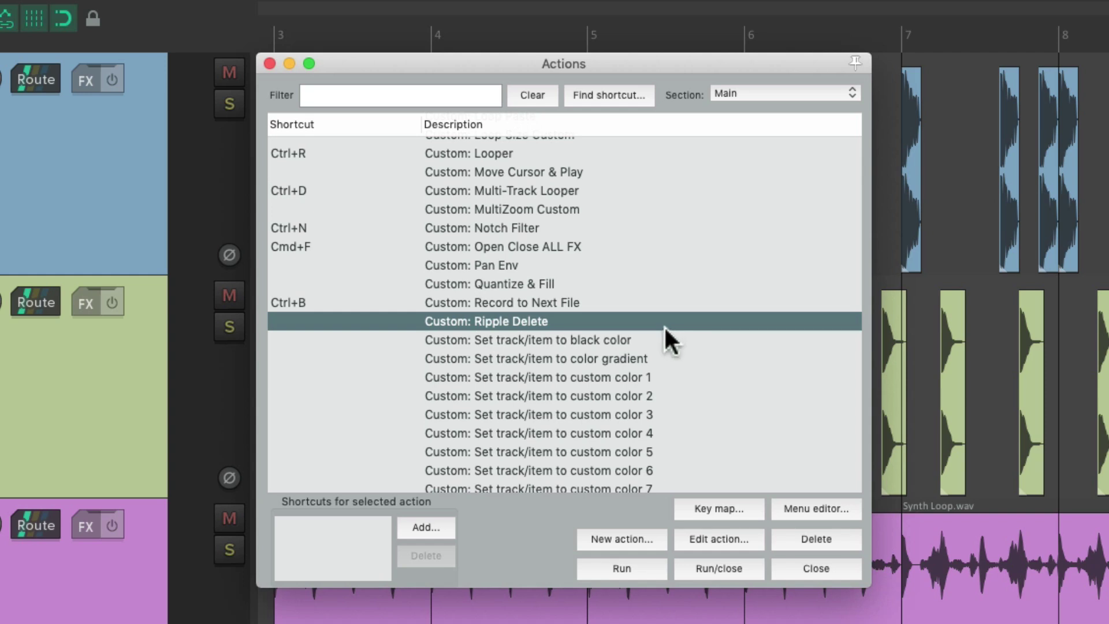
Assign the shortcut Cmd+Opt+Ctrl+Backspace to the Ripple Delete custom action, overriding the existing mapping, and close the actions list.
click(424, 527)
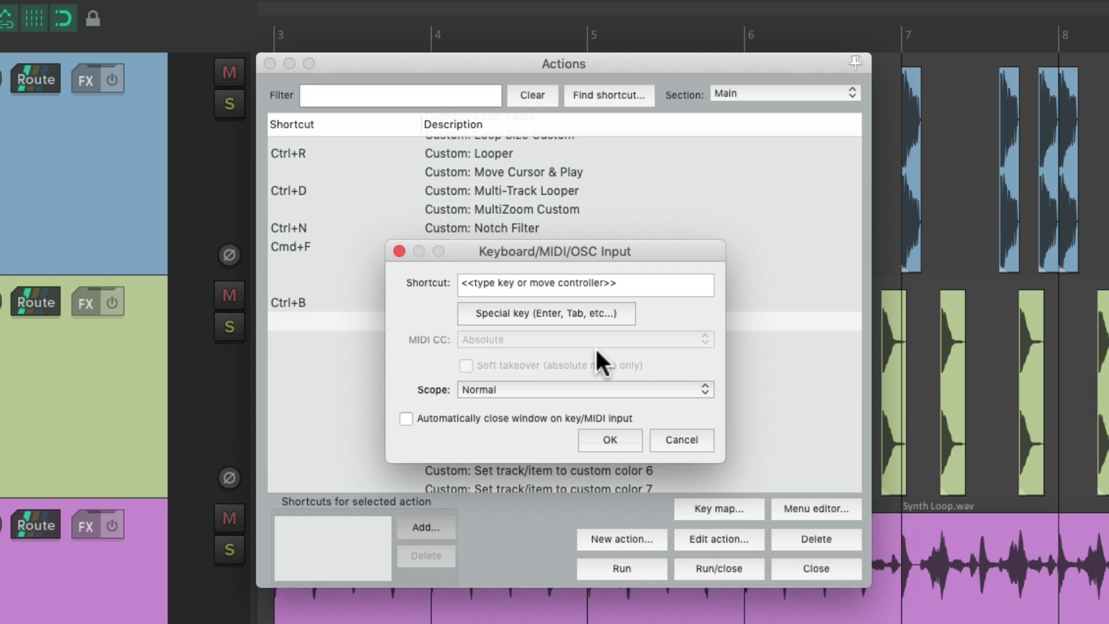
key(ctrl+alt+super+BackSpace)
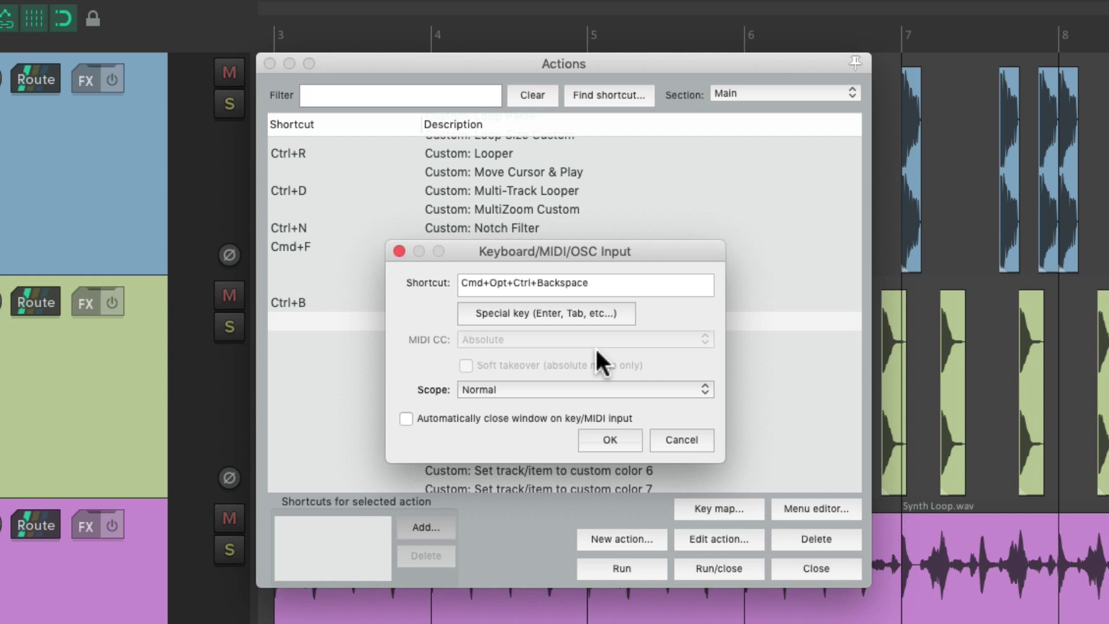
key(Return)
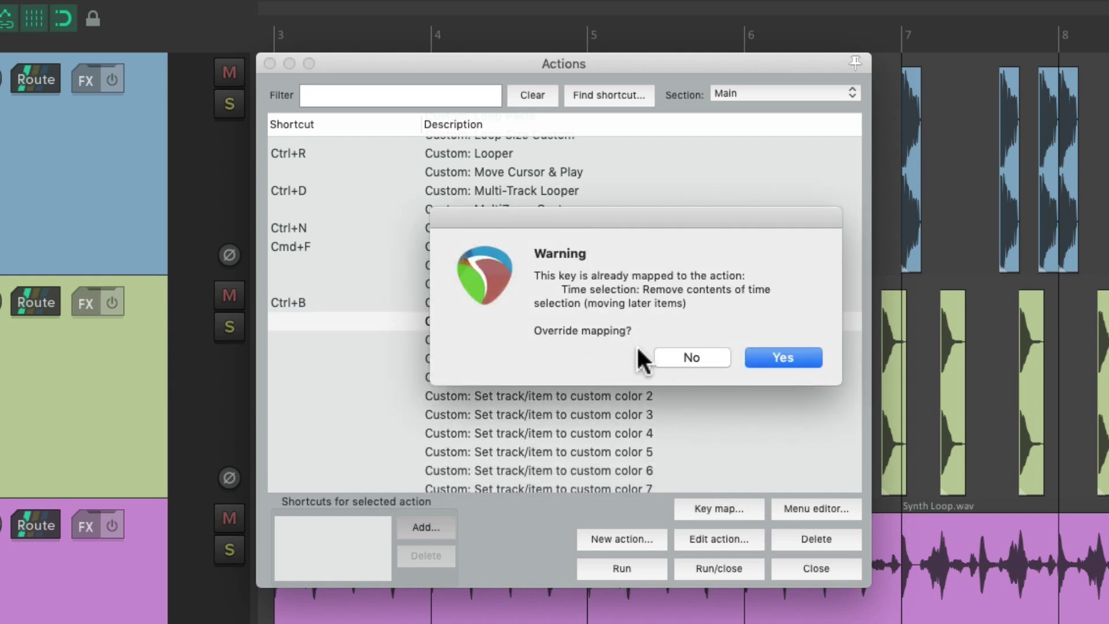
click(765, 354)
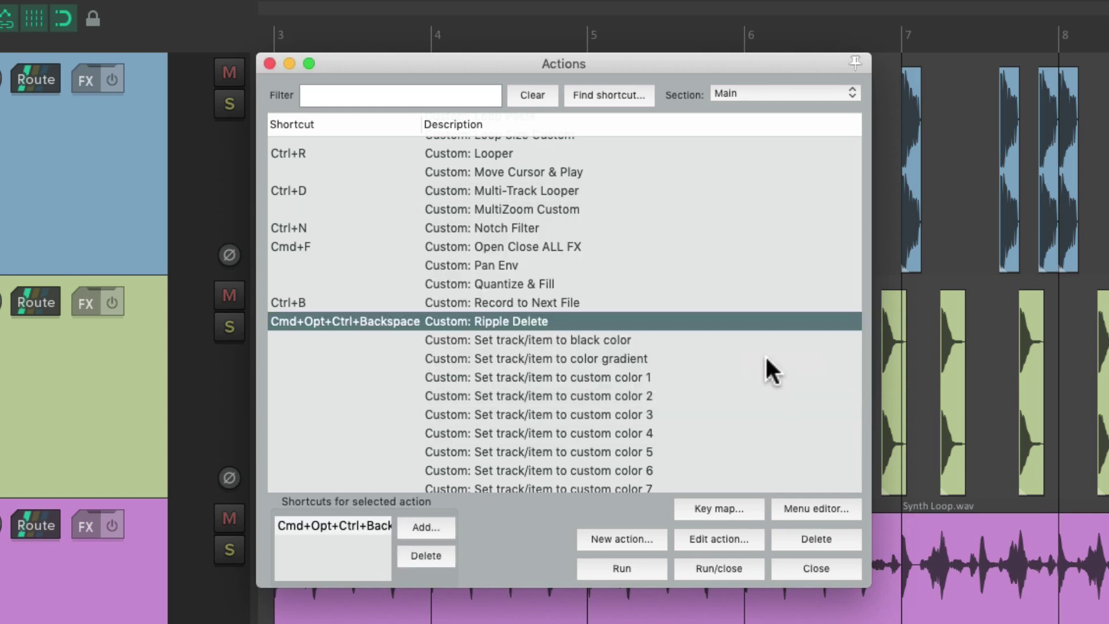
key(Escape)
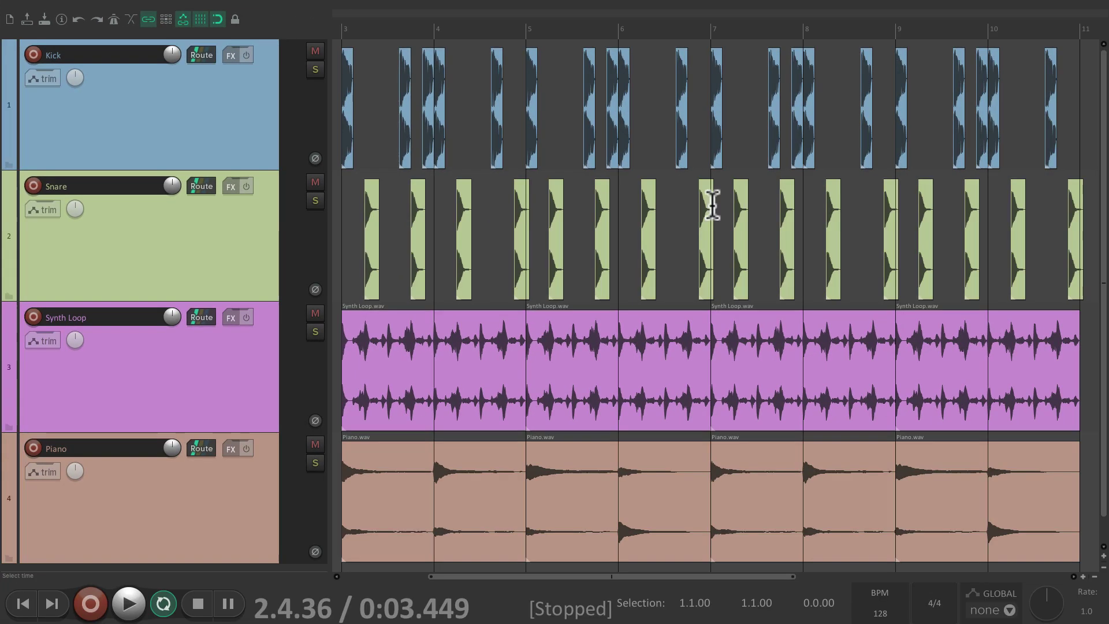
Set a time selection from 5.1.00 to 7.1.00 and ripple delete that range on the Synth Loop track.
drag(528, 26, 711, 25)
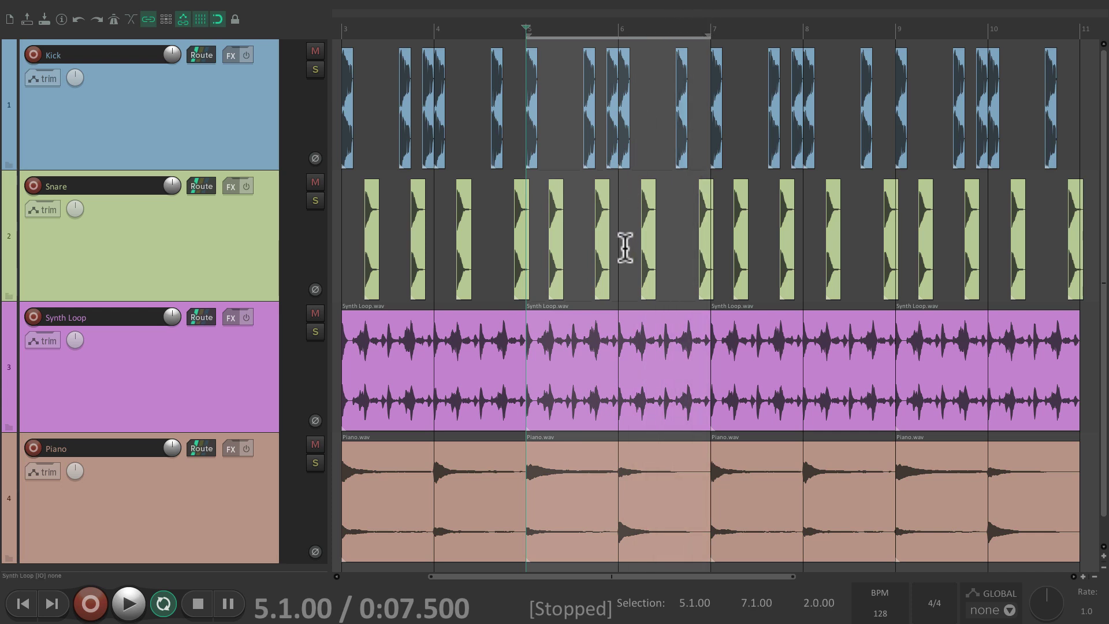
key(ctrl+Delete)
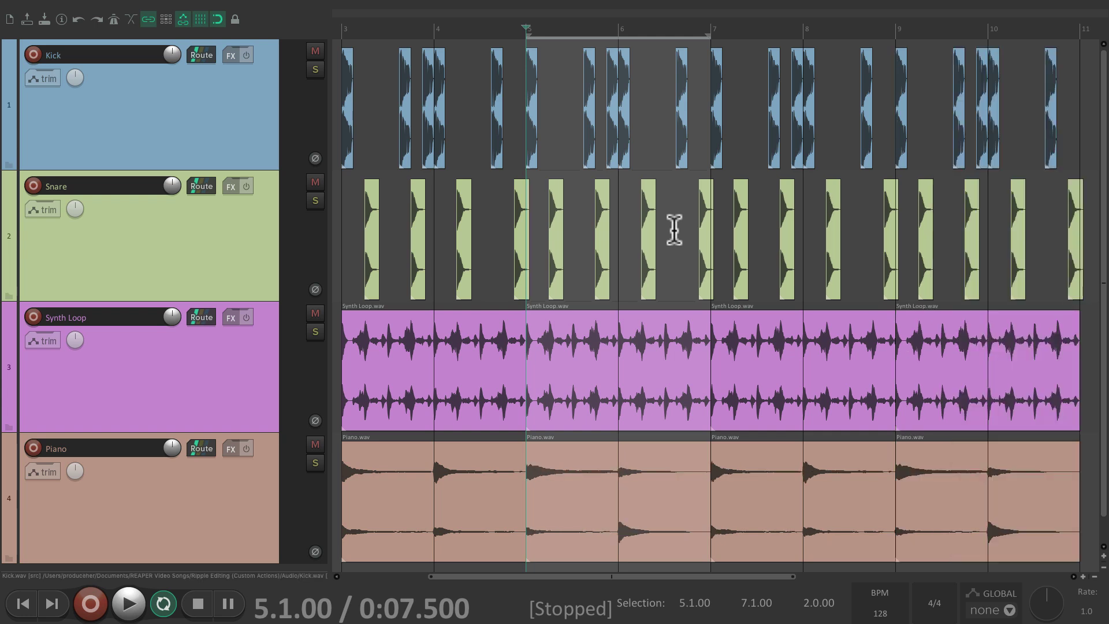
click(233, 358)
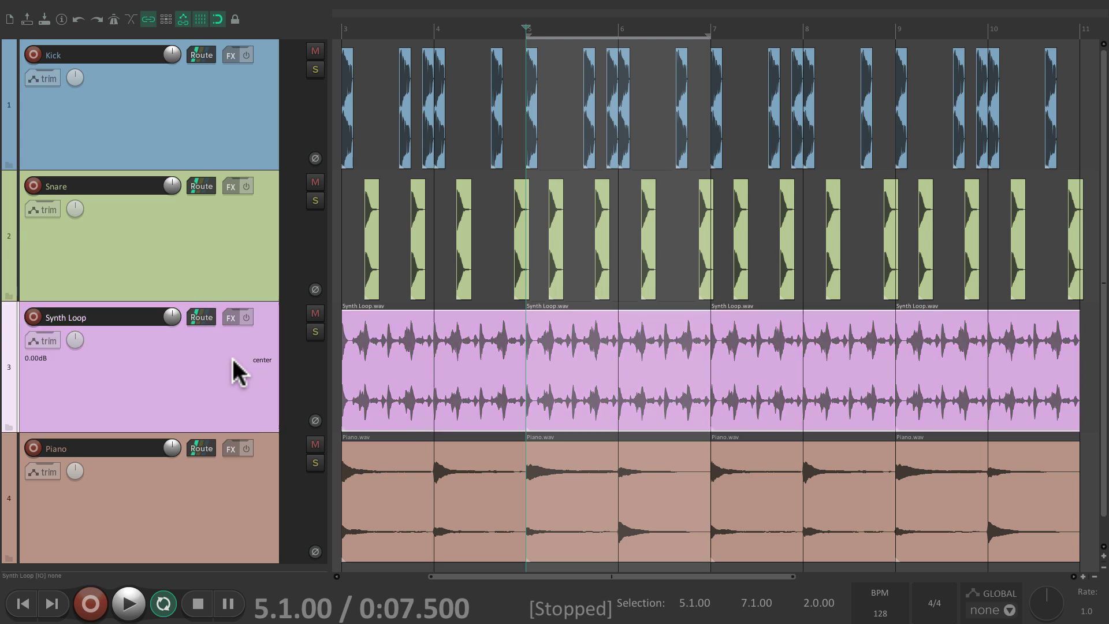
key(ctrl+z)
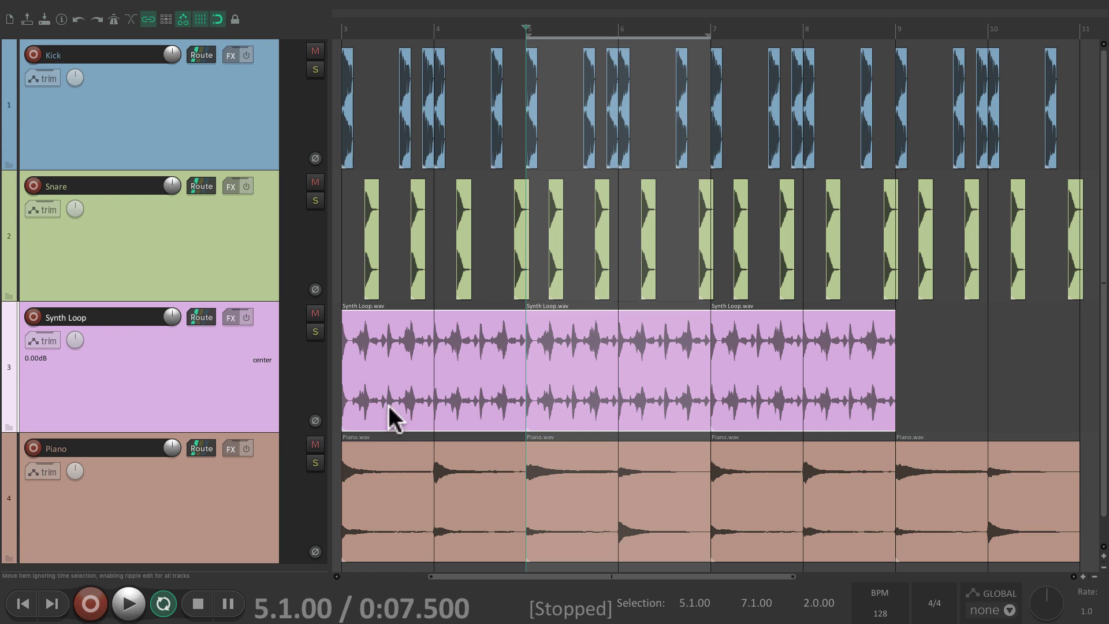
Ripple delete the 5.1.00 to 7.1.00 range on the Piano track, undo the deletions and select the Kick track.
click(241, 467)
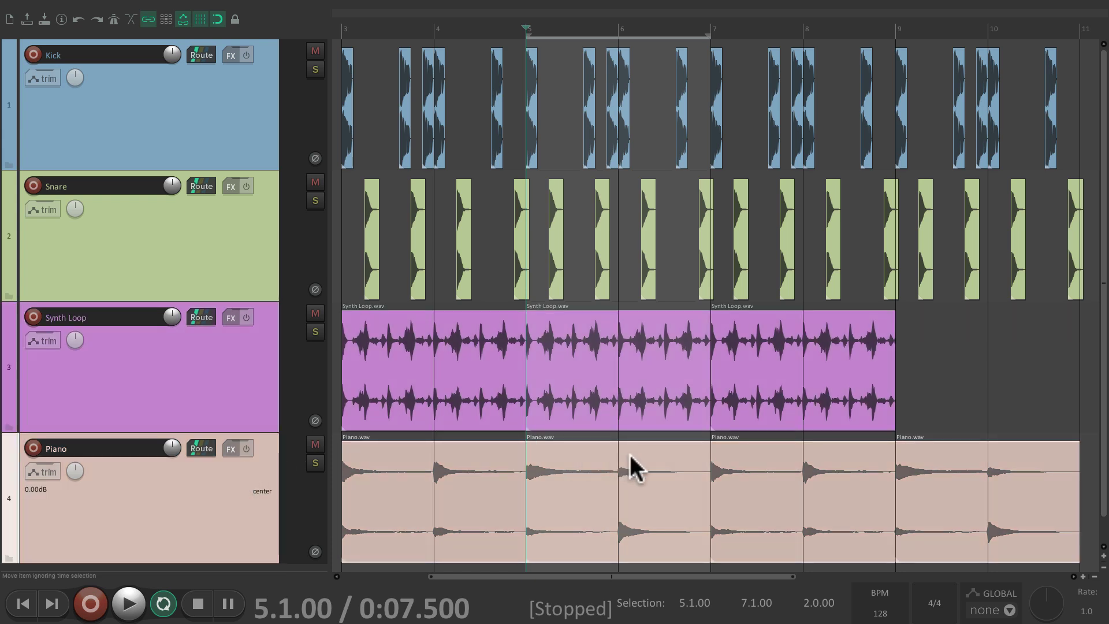
key(ctrl+z)
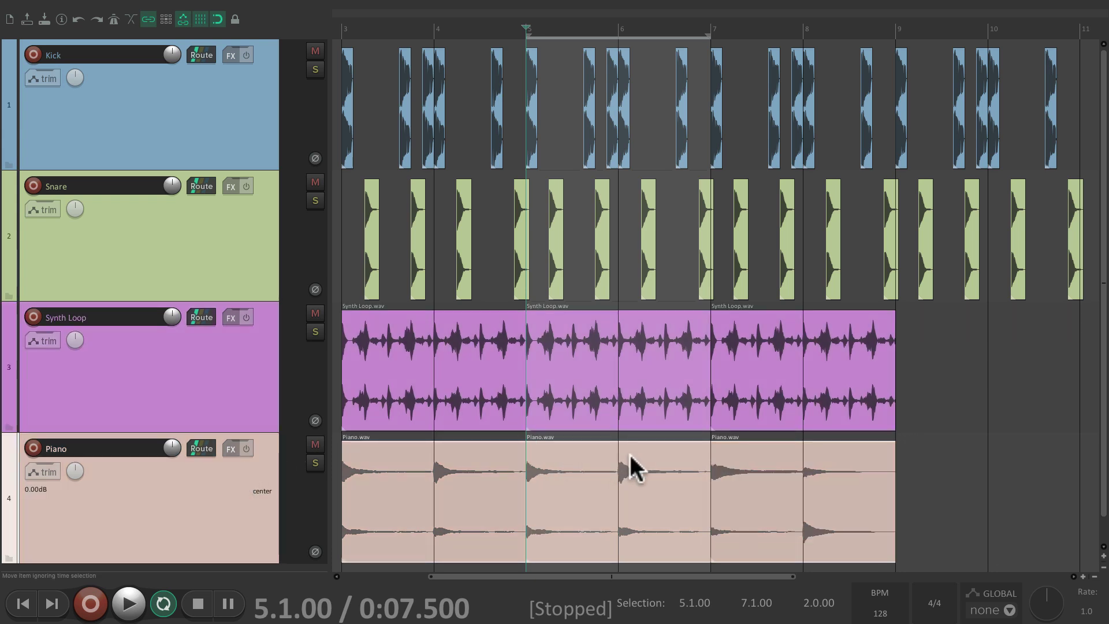
key(ctrl+shift+z)
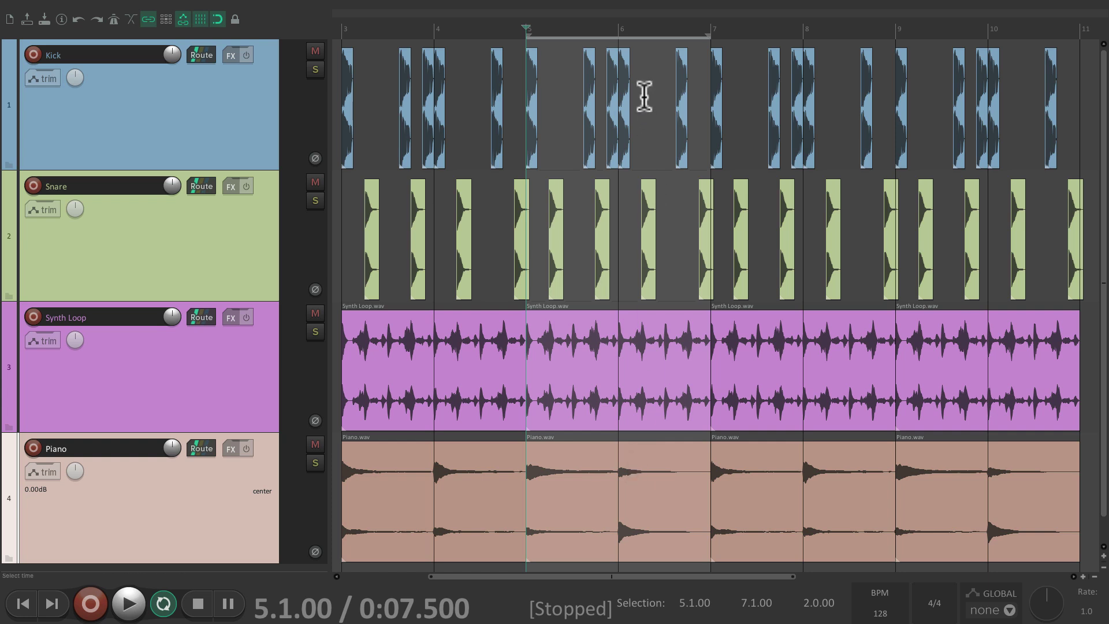
click(223, 101)
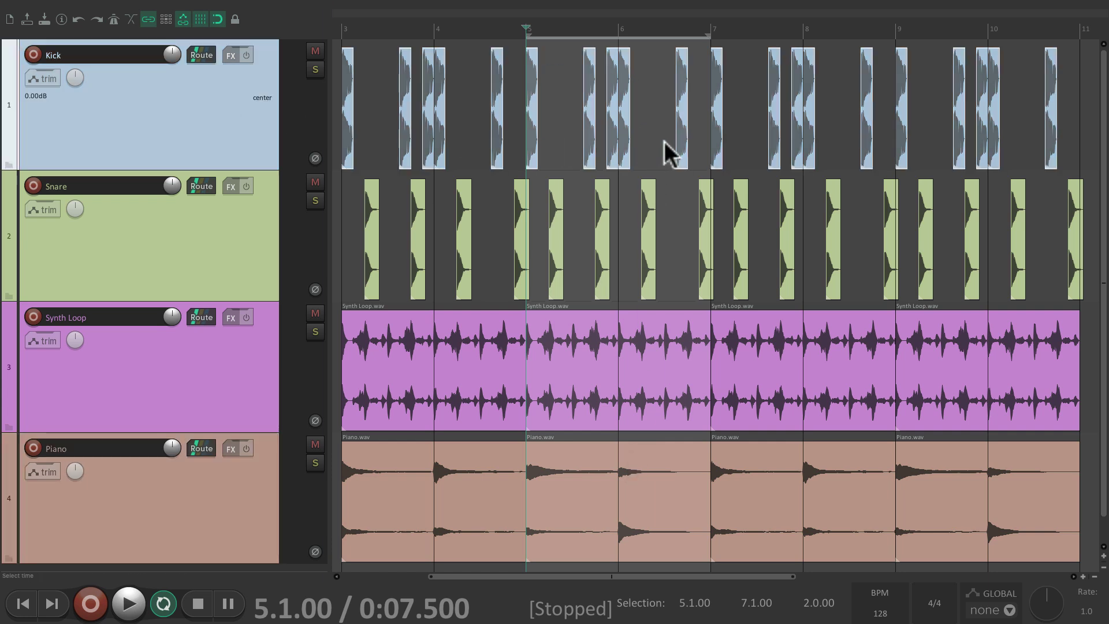
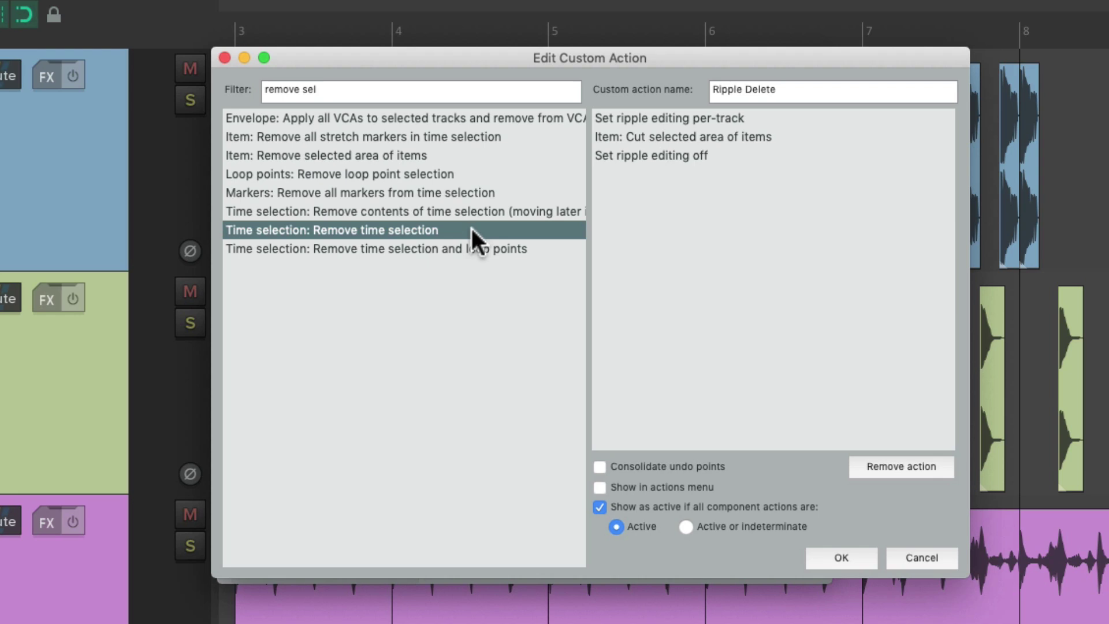
Append "Time selection: Remove time selection", "Item: Unselect all items" and "Track: Unselect all tracks" to the Ripple Delete custom action.
drag(428, 227, 763, 184)
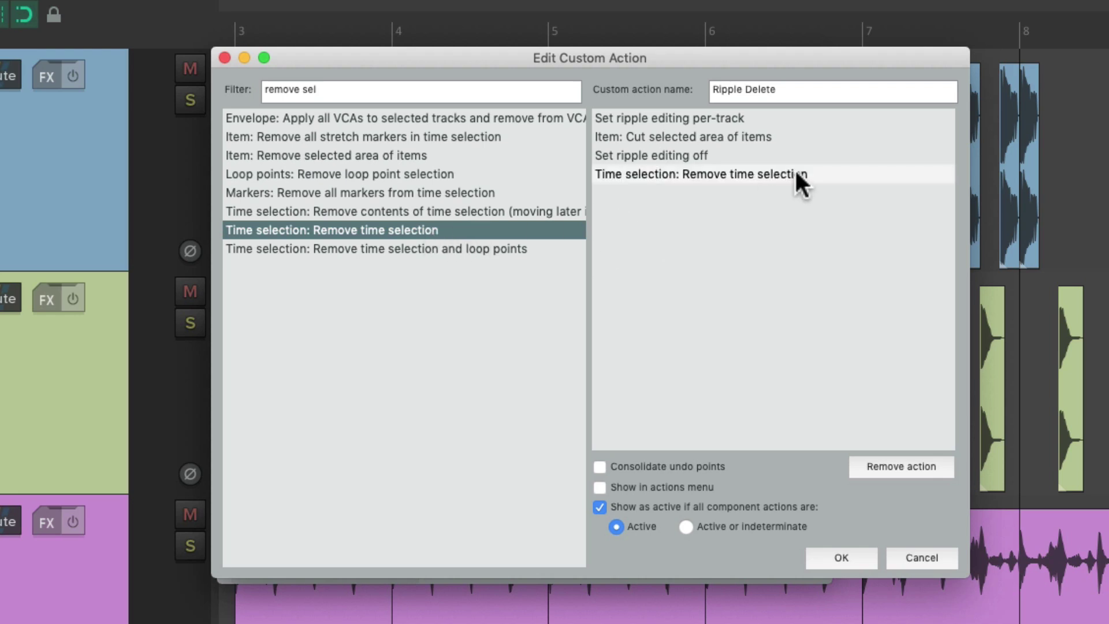
triple_click(393, 87)
text(unselect)
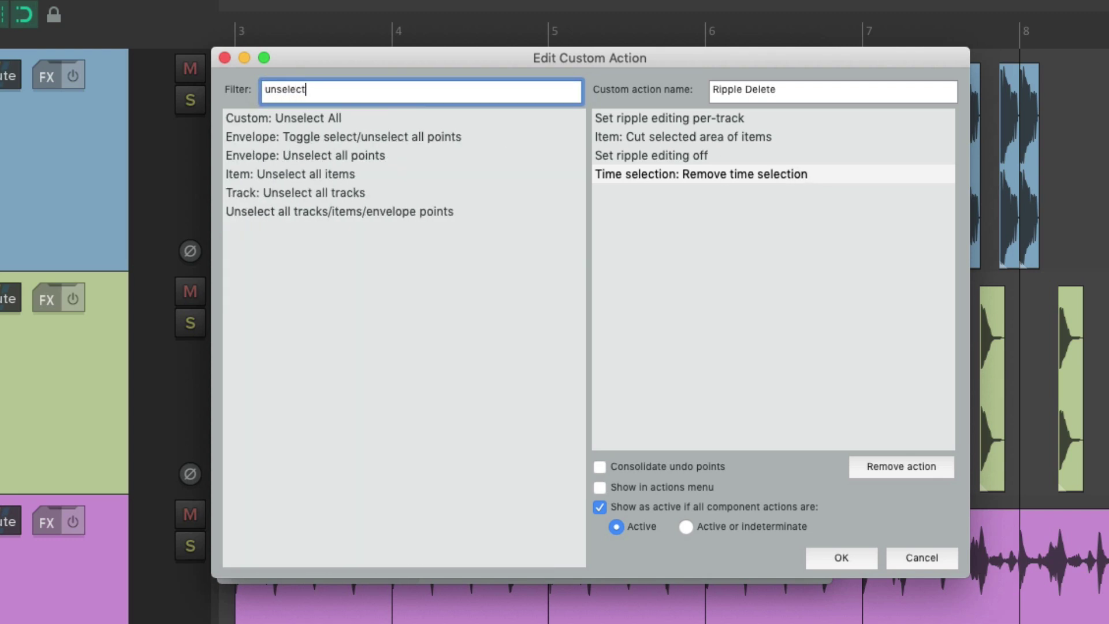
click(396, 175)
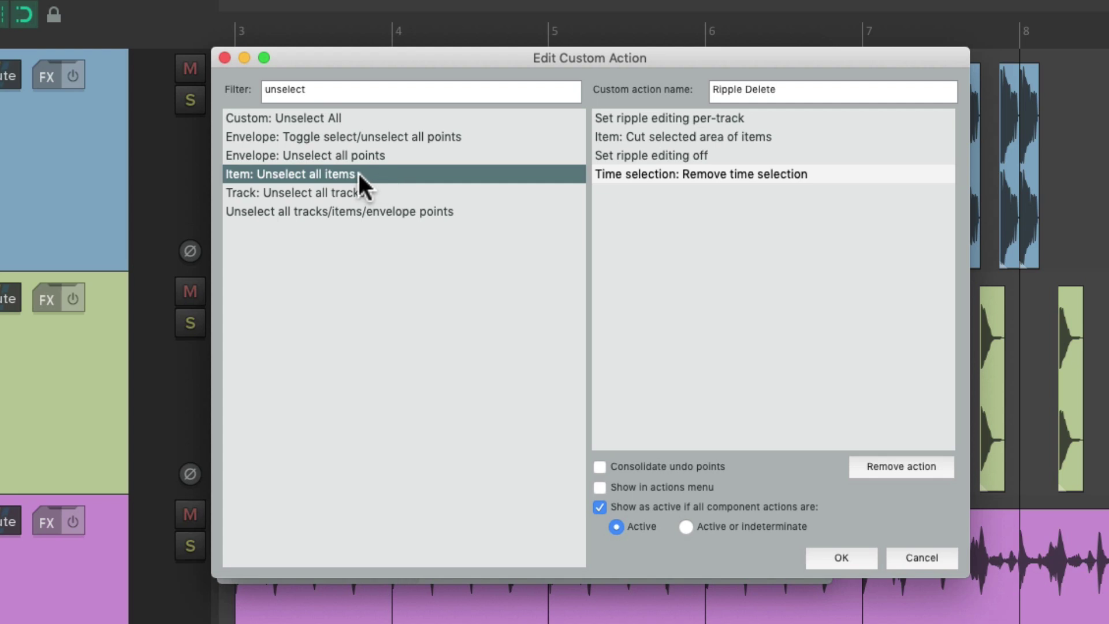
drag(338, 176, 604, 205)
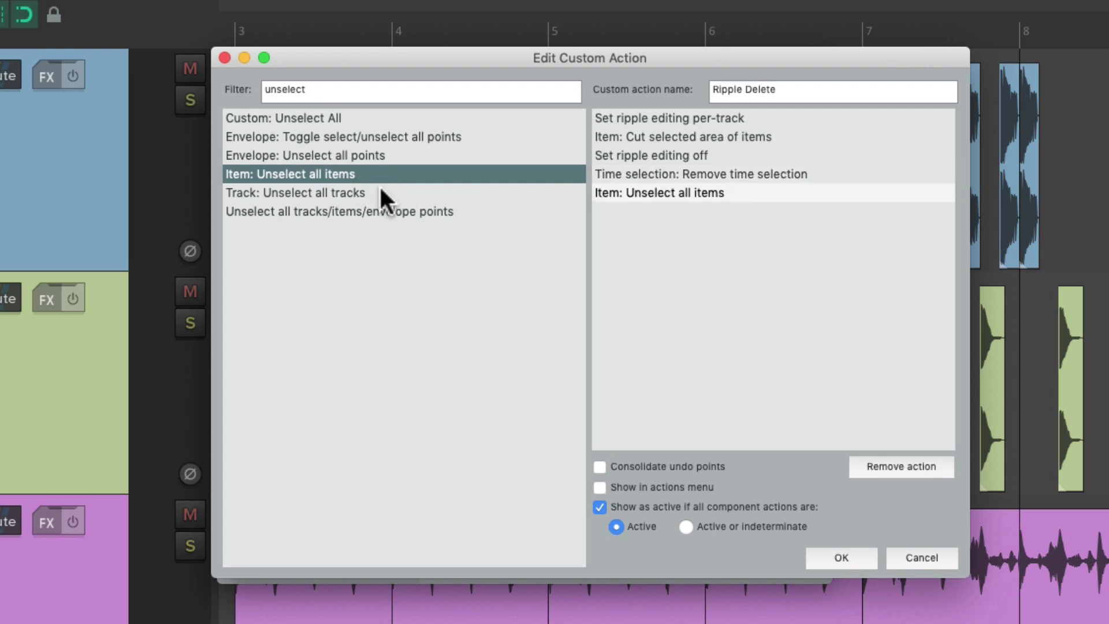
click(402, 194)
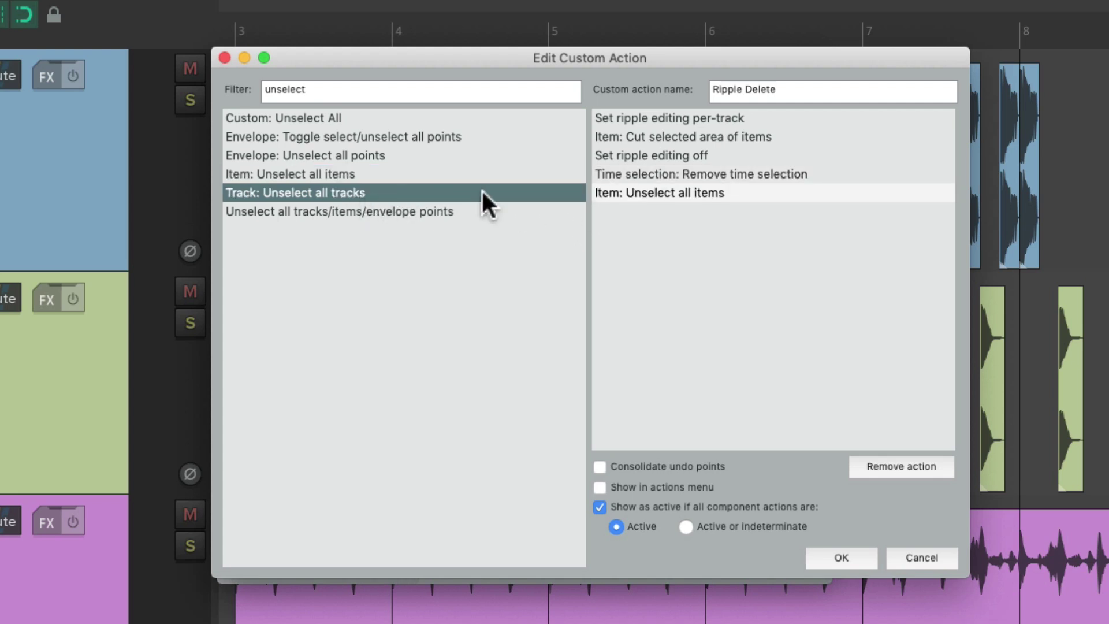
drag(483, 191, 737, 242)
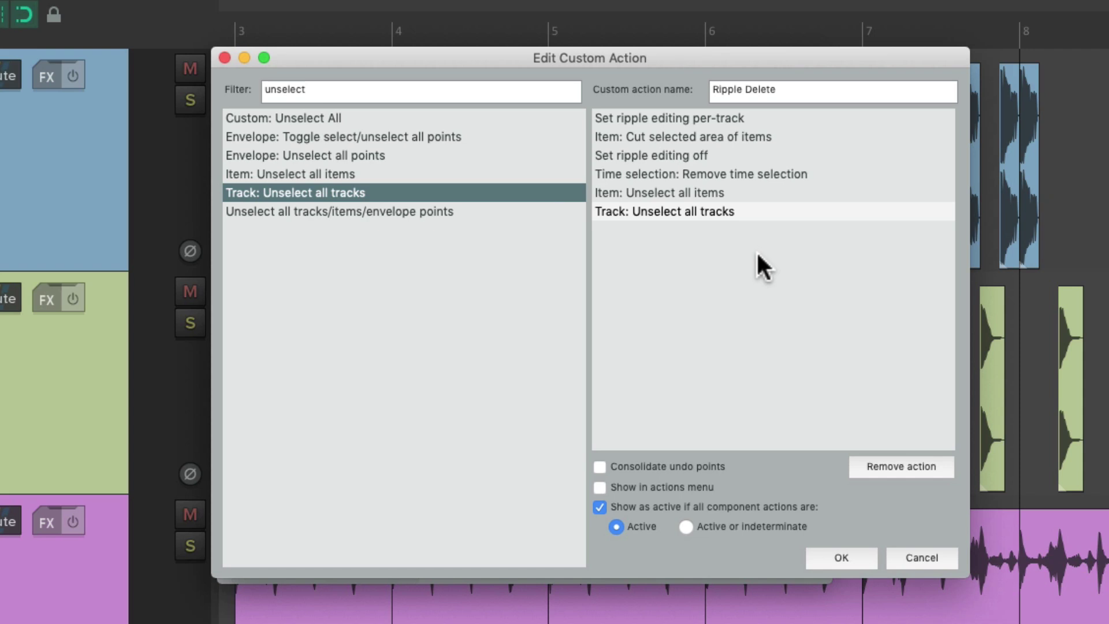
Review the added component actions, enable consolidated undo points and save the Ripple Delete custom action.
click(760, 174)
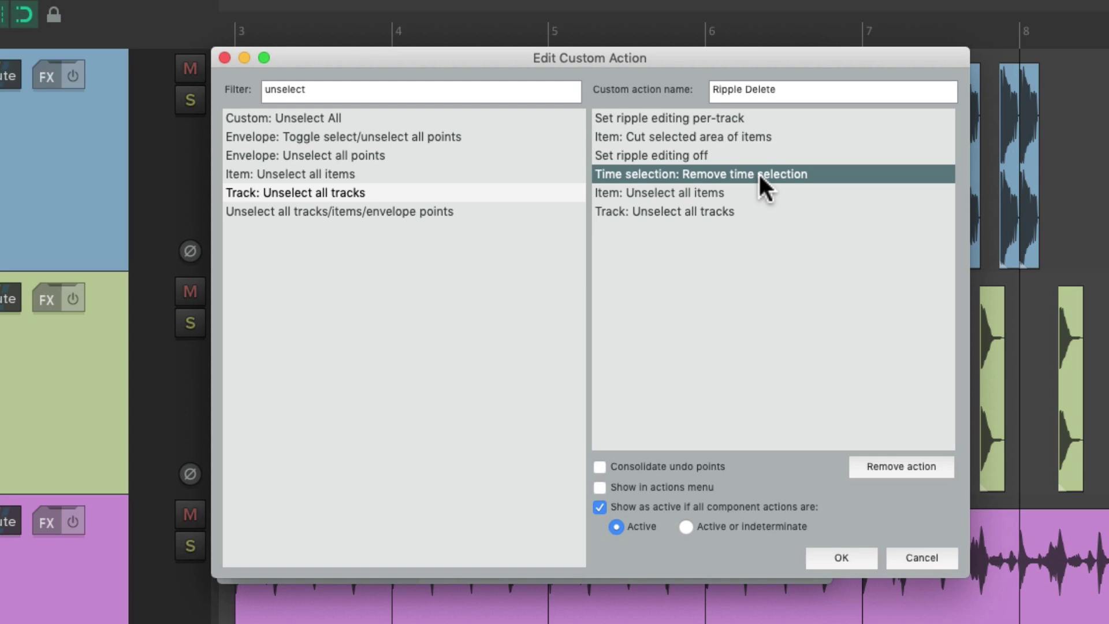
click(754, 192)
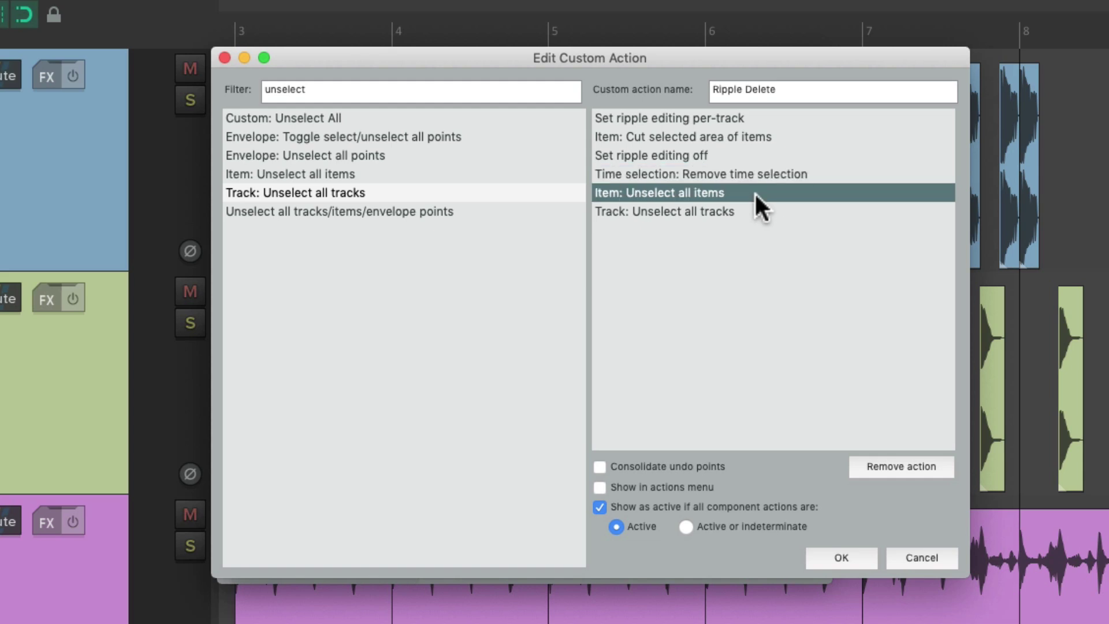
click(764, 211)
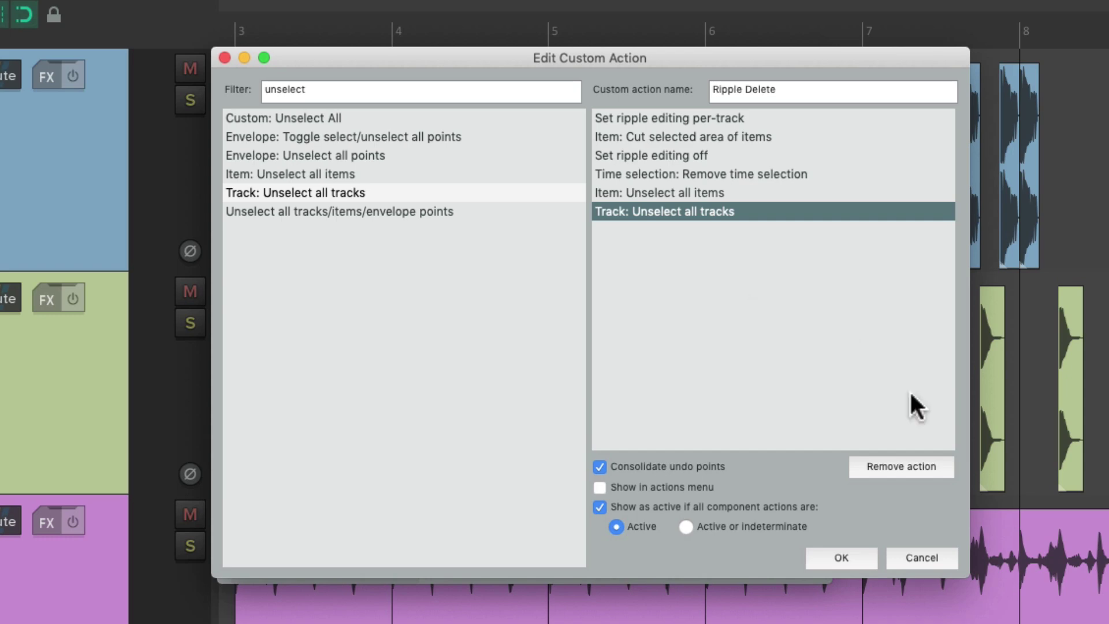
click(841, 557)
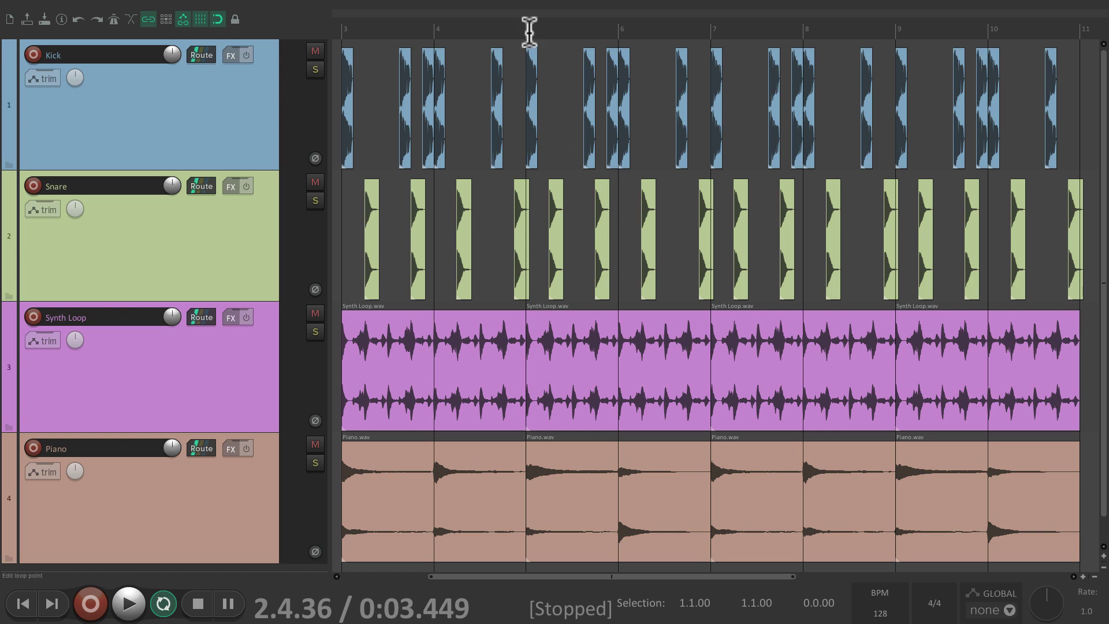
Set a time selection from 5.1.00 to 7.1.00, ripple delete it on all tracks and undo the deletion.
drag(530, 32, 708, 30)
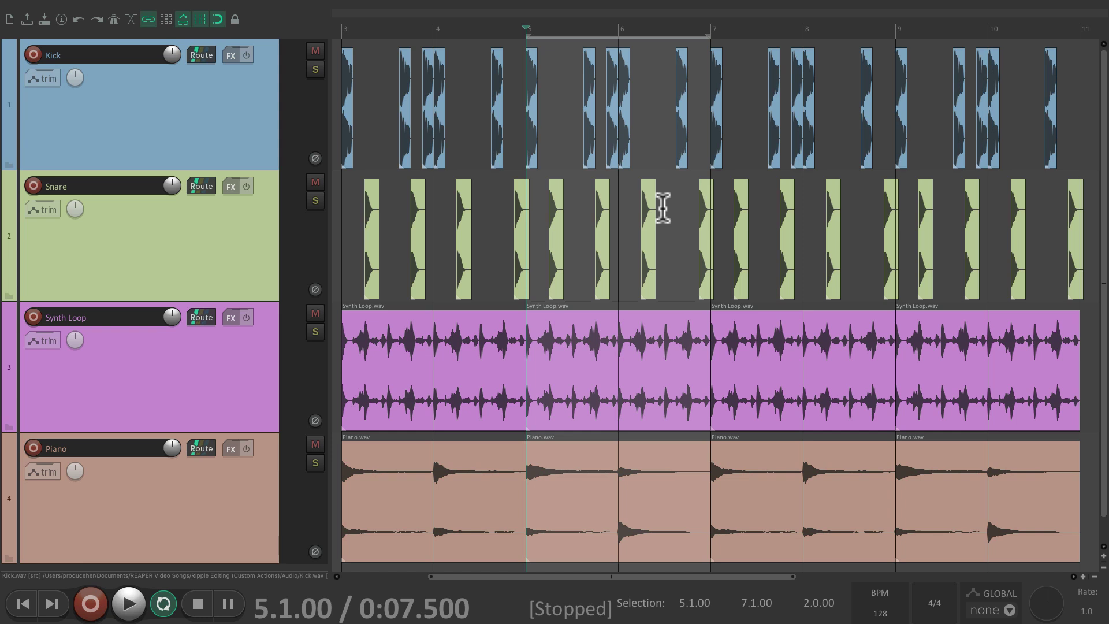
key(ctrl+Delete)
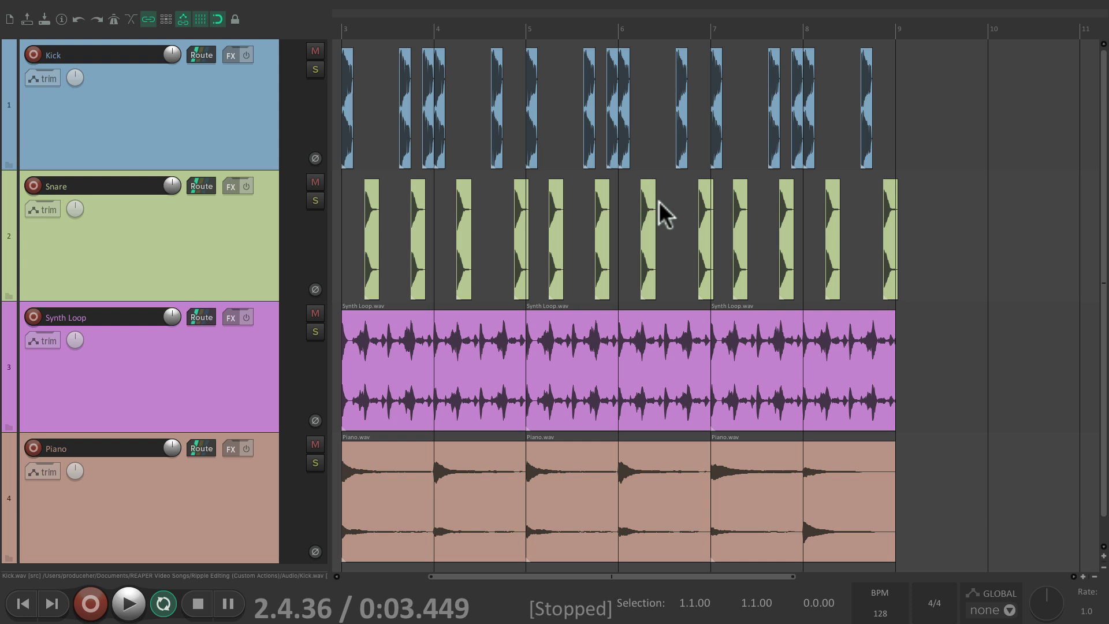
key(ctrl+d)
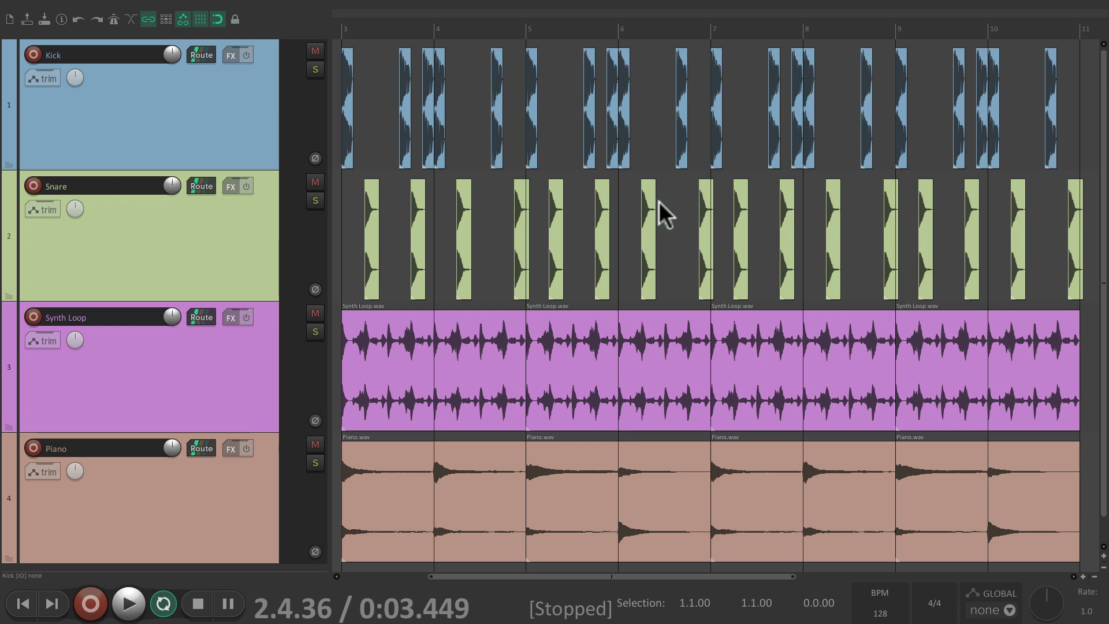
Try moving the Synth Loop item at bar 5 and a Snare item between bars 5 and 6.
drag(579, 341, 616, 326)
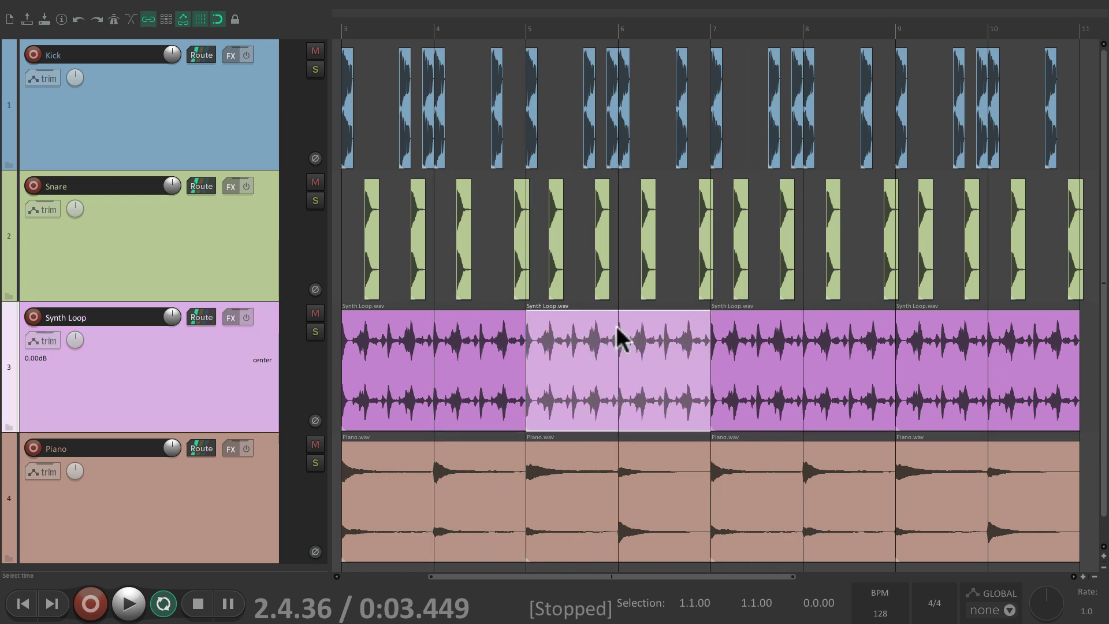
mouse_move(604, 203)
mouse_down()
mouse_move(657, 205)
mouse_move(593, 211)
mouse_move(602, 222)
mouse_up()
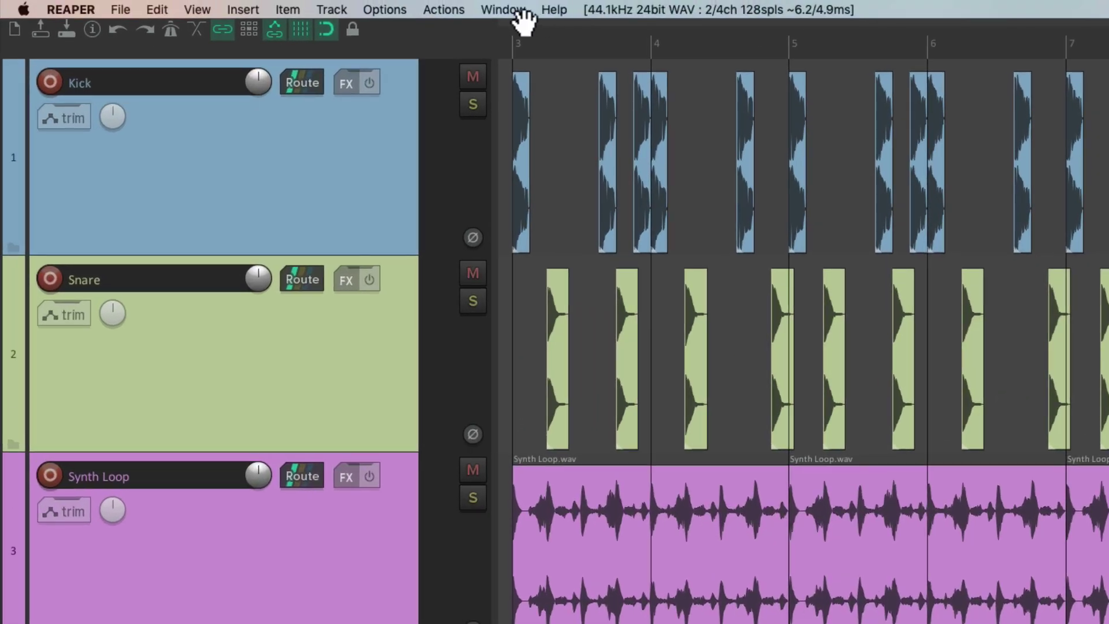
Open the Mouse Modifiers preferences and set the context to Media item bottom half.
click(399, 10)
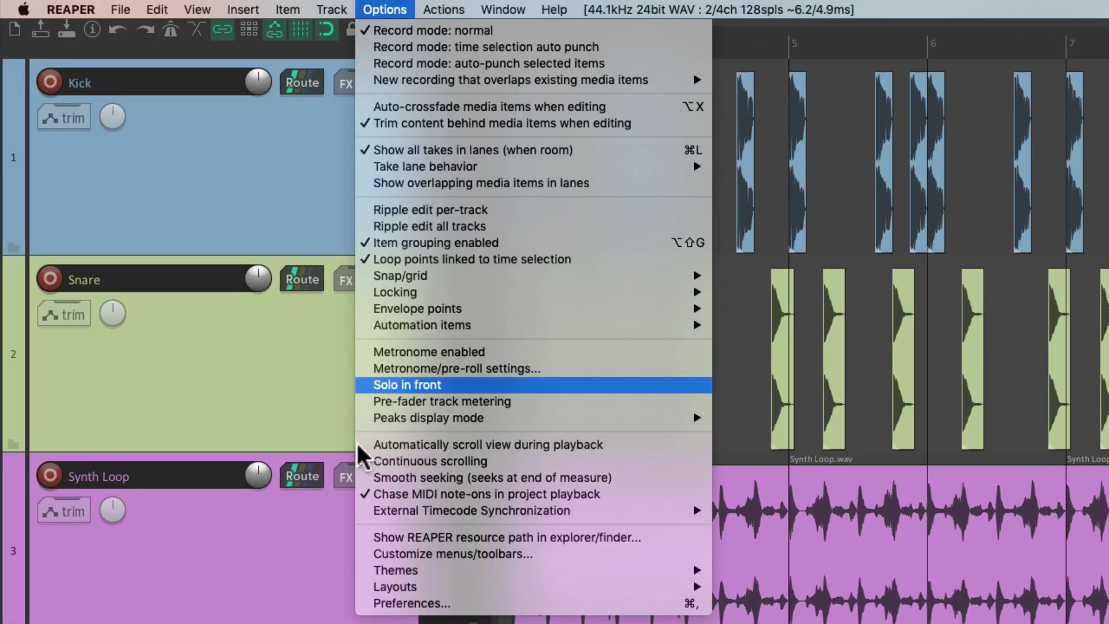
click(367, 605)
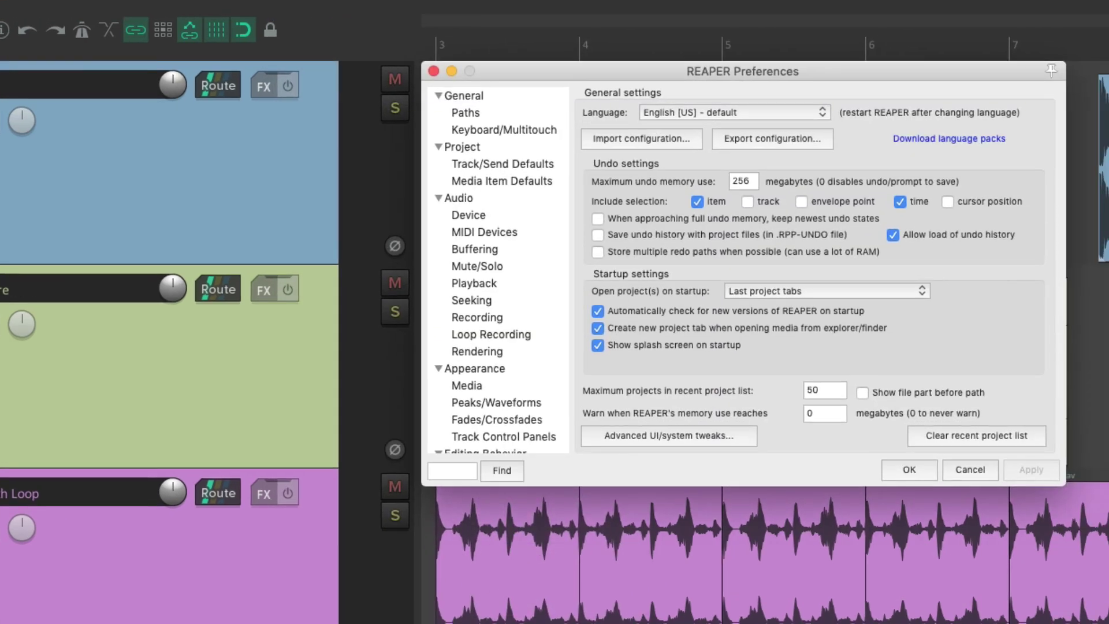
scroll(329, 254, down, 5)
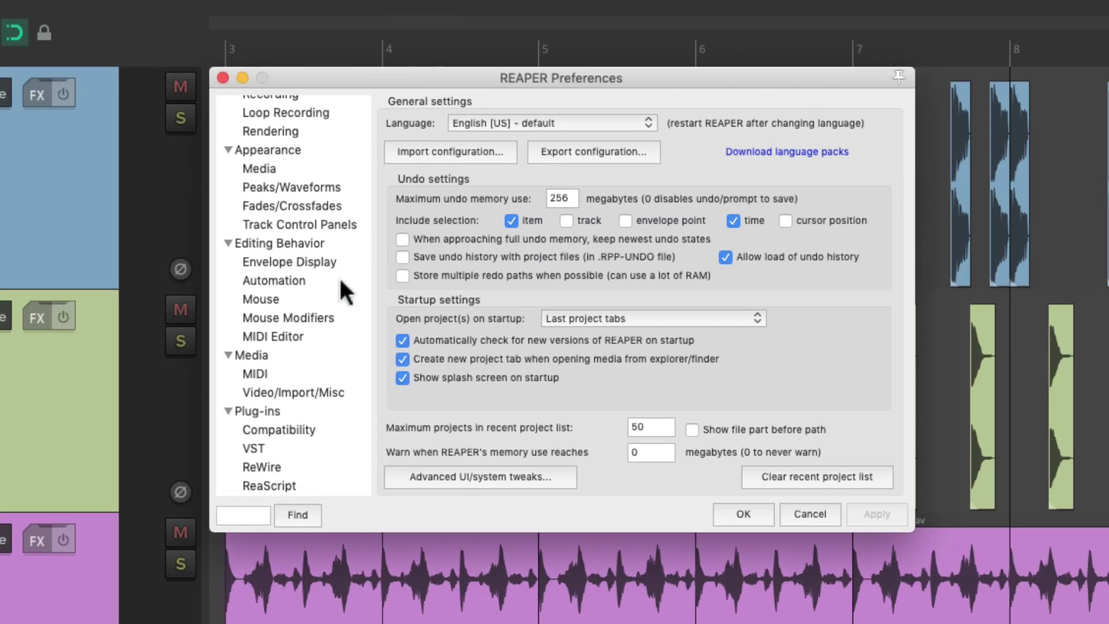
click(323, 318)
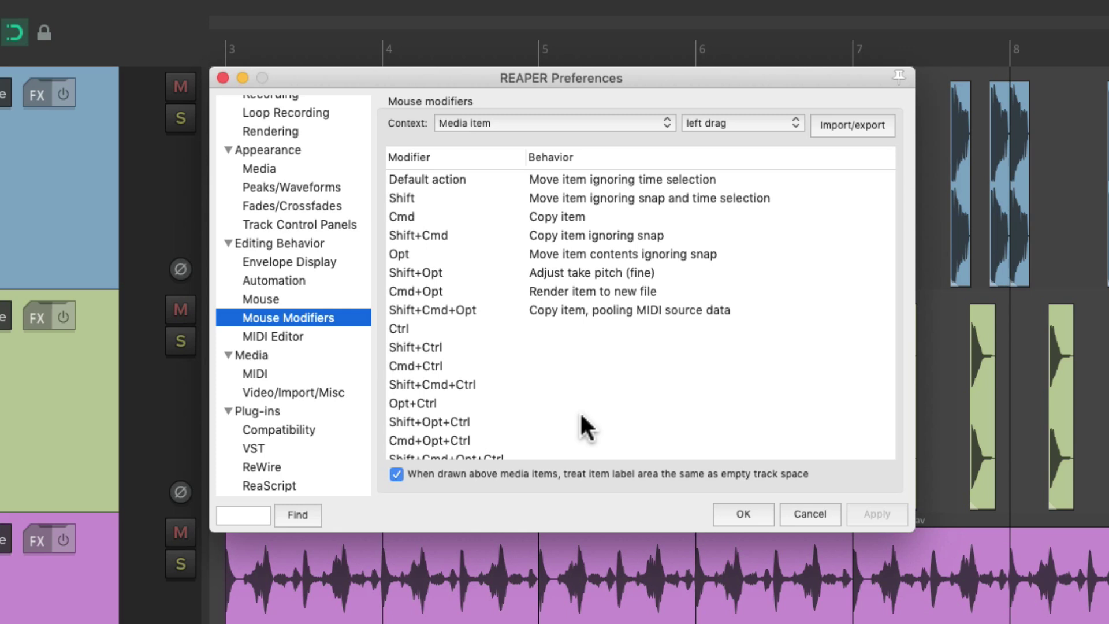
click(576, 124)
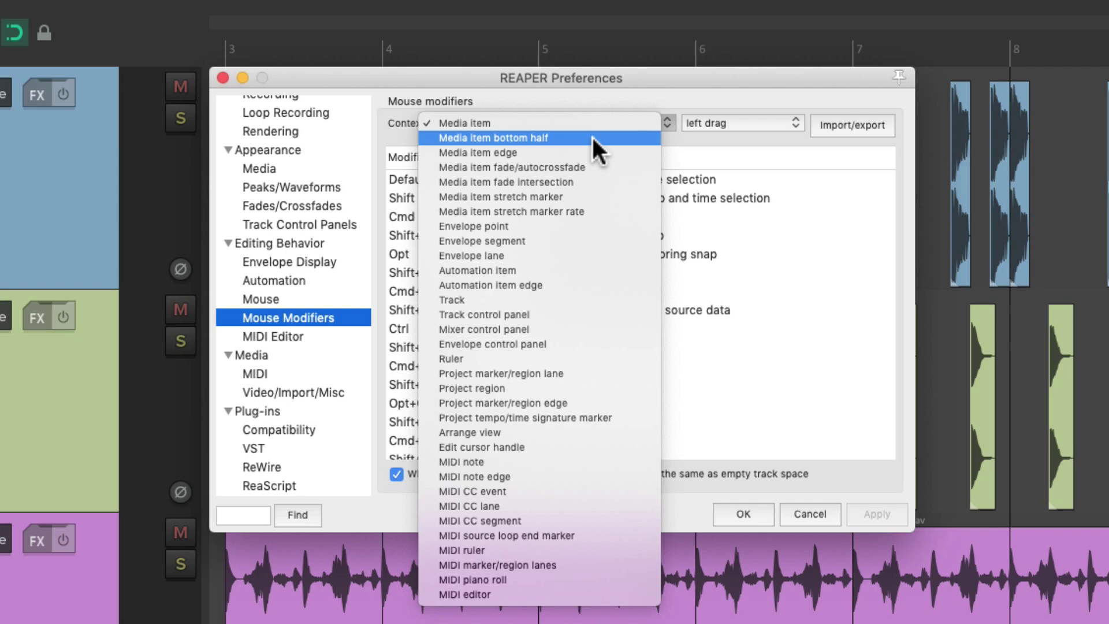
click(592, 138)
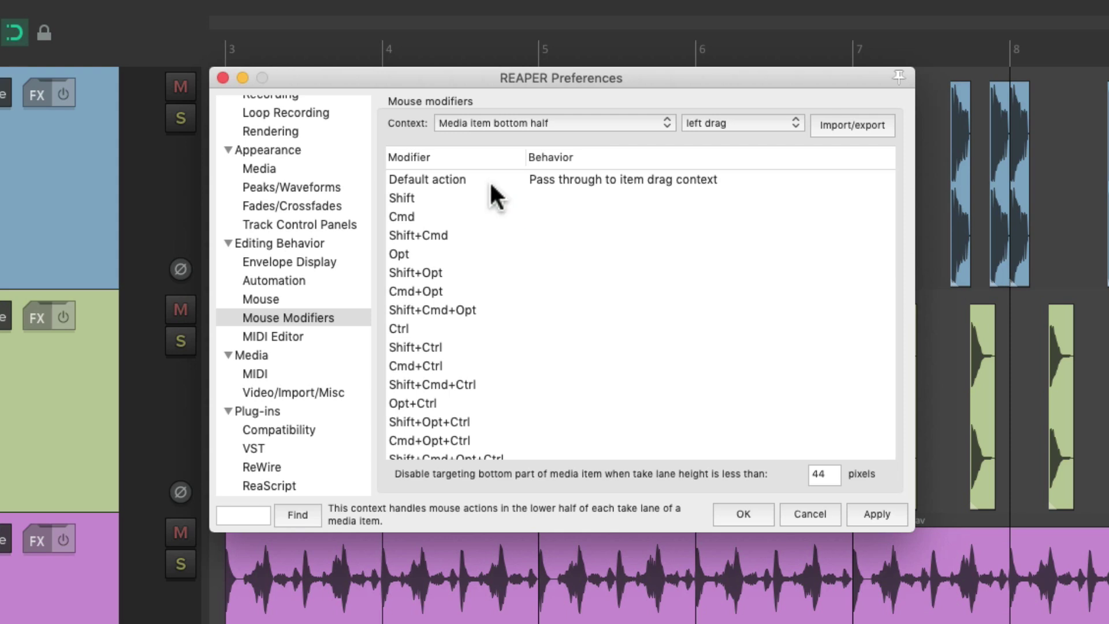
Set the default action for the media item bottom half to move items with ripple edit for all tracks, and save the preferences.
double_click(568, 179)
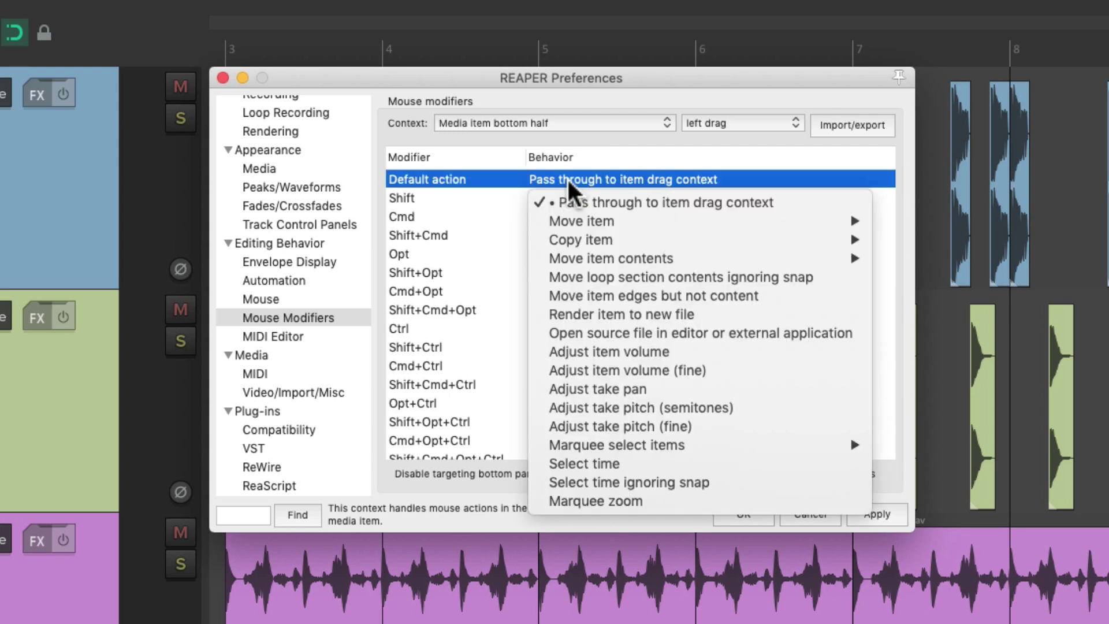
mouse_move(664, 222)
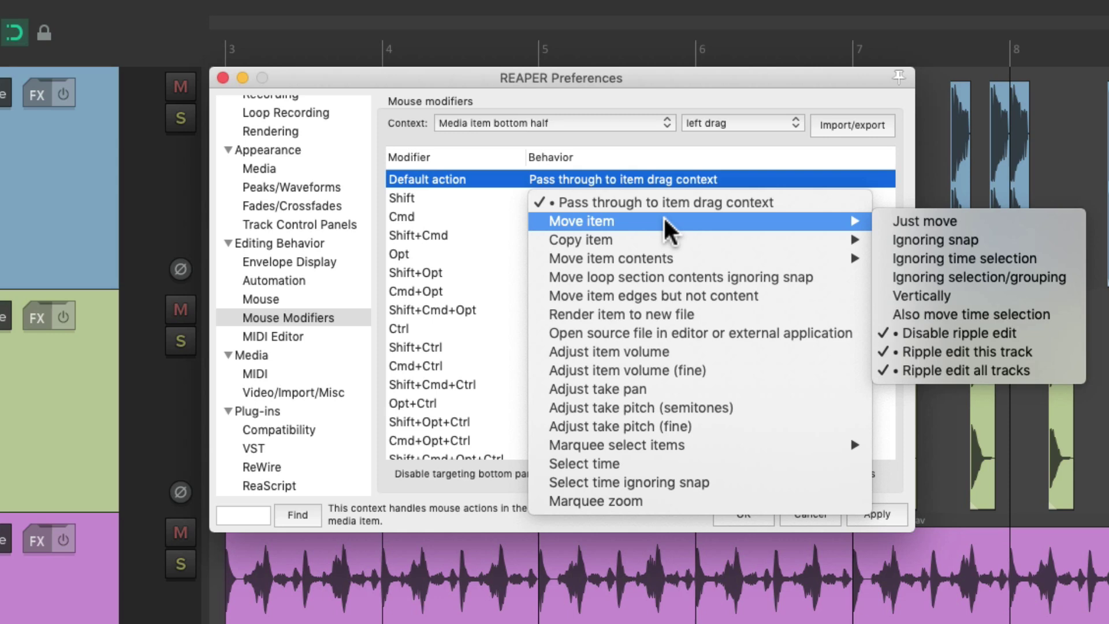
click(1059, 371)
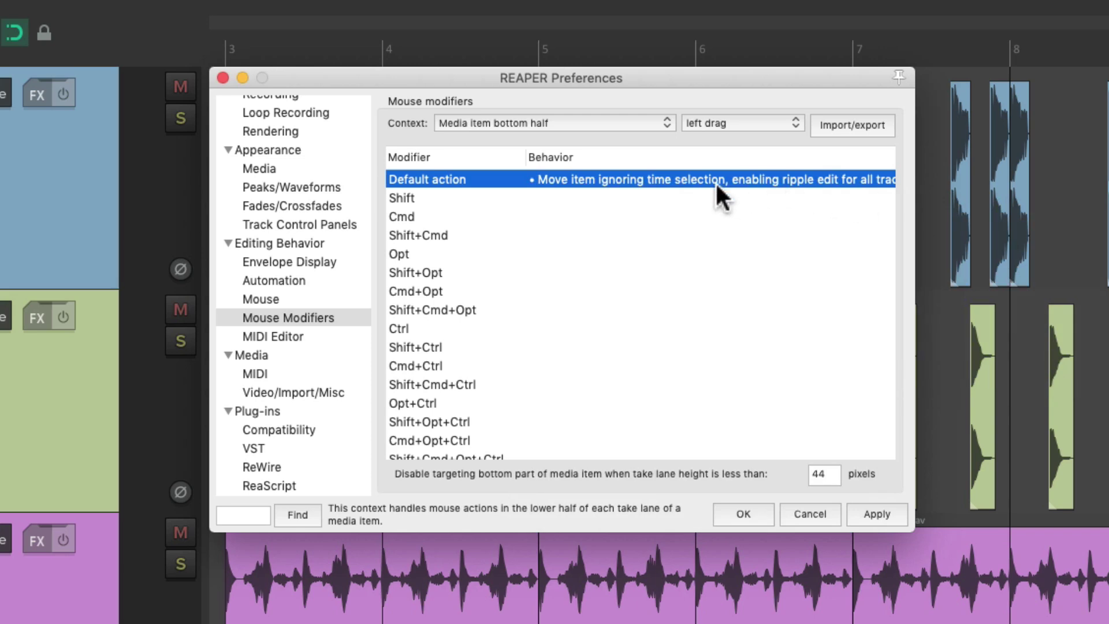
click(739, 513)
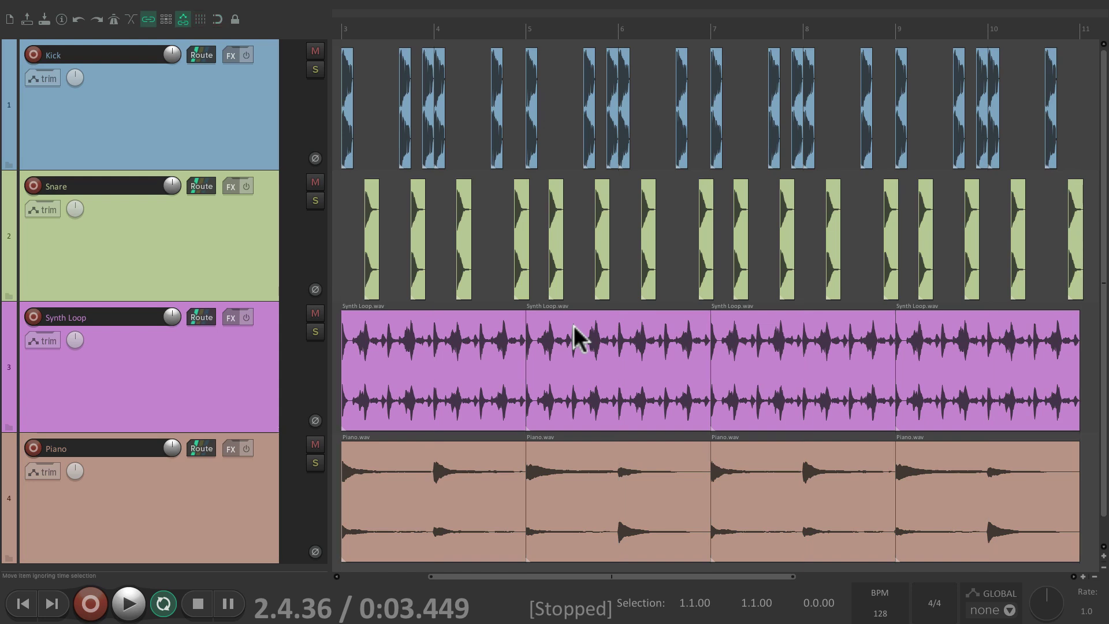
Move the Synth Loop item at bar 5 slightly later by its upper half and undo the move.
drag(574, 336, 606, 341)
key(ctrl+z)
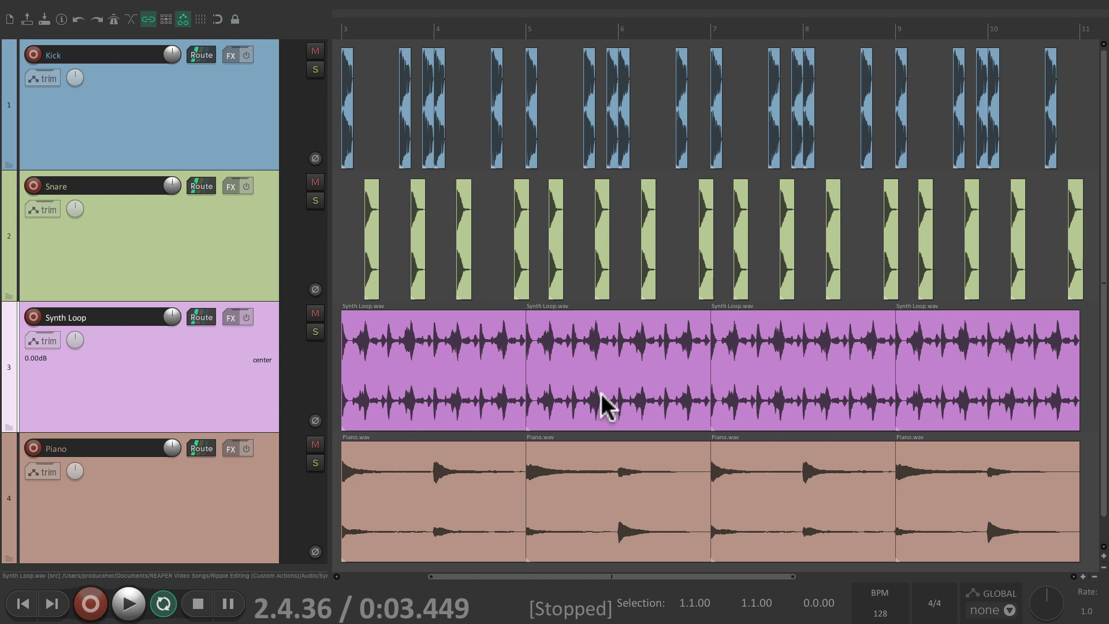
Try moving the Synth Loop item at bar 5 later by its bottom half and its upper half, undoing each move.
drag(601, 393, 704, 394)
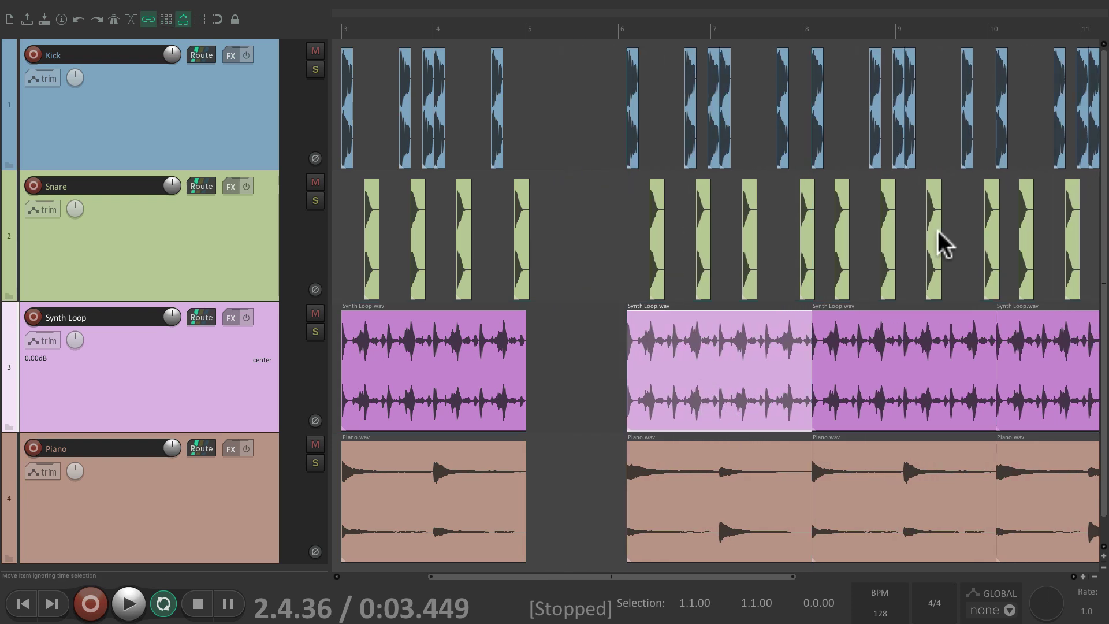
key(ctrl+z)
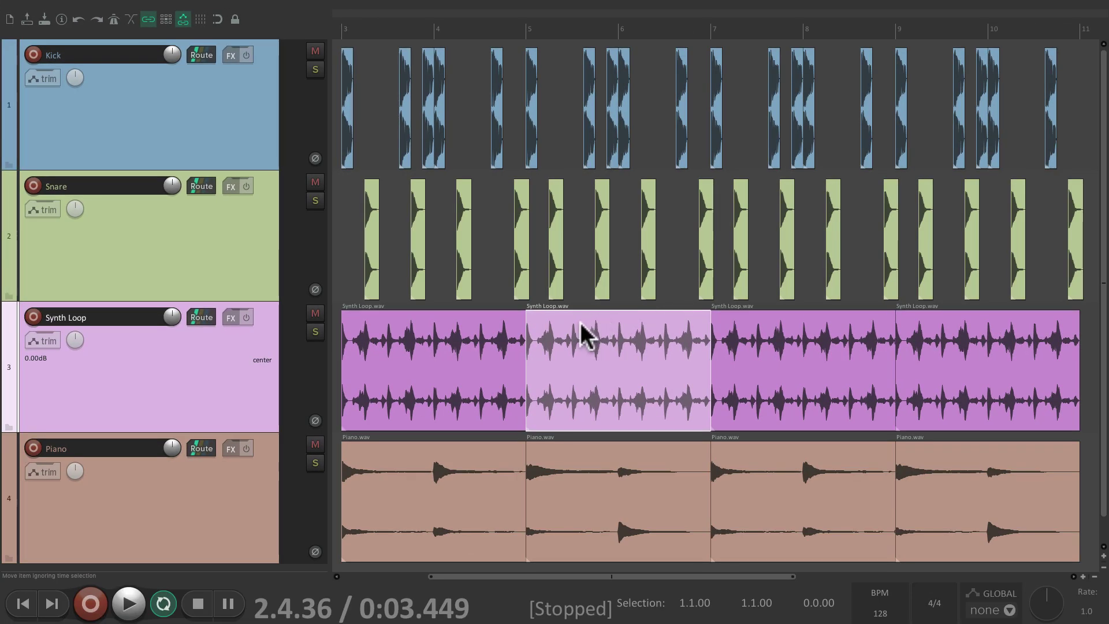
drag(581, 334, 625, 334)
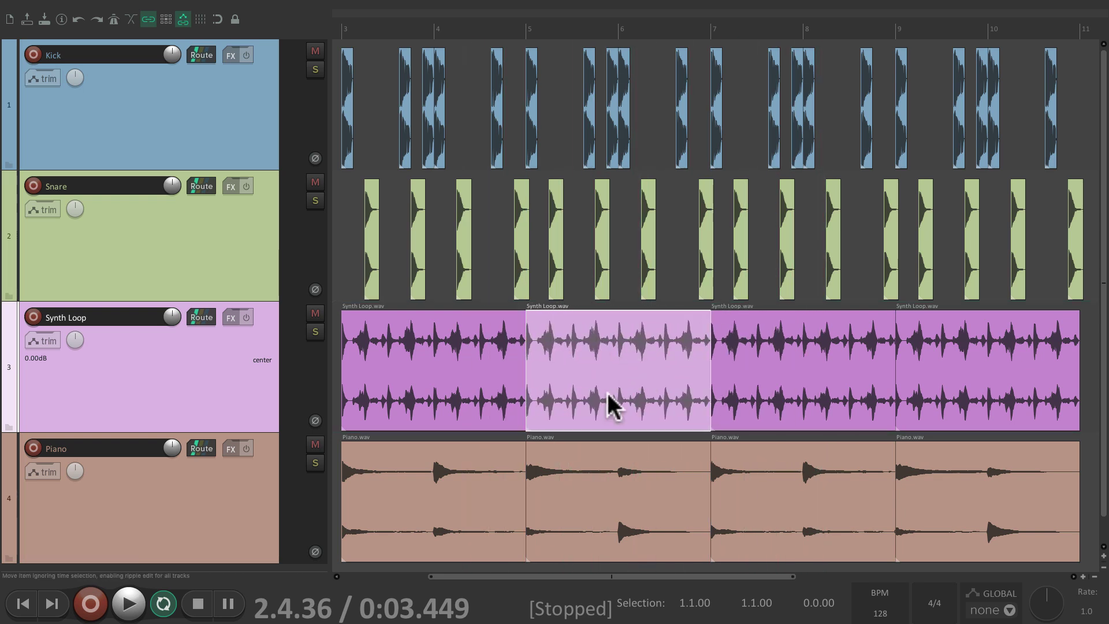
drag(589, 416, 653, 407)
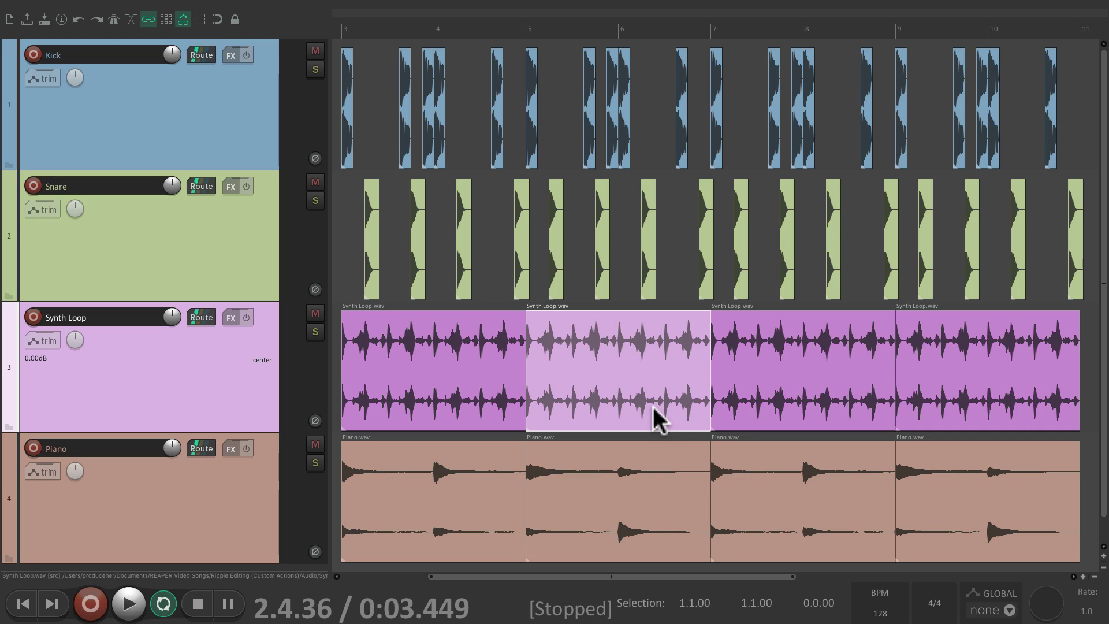
Set the Ctrl left-drag modifier for the media item bottom half to move items with ripple edit for this track, and save the preferences.
key(super+comma)
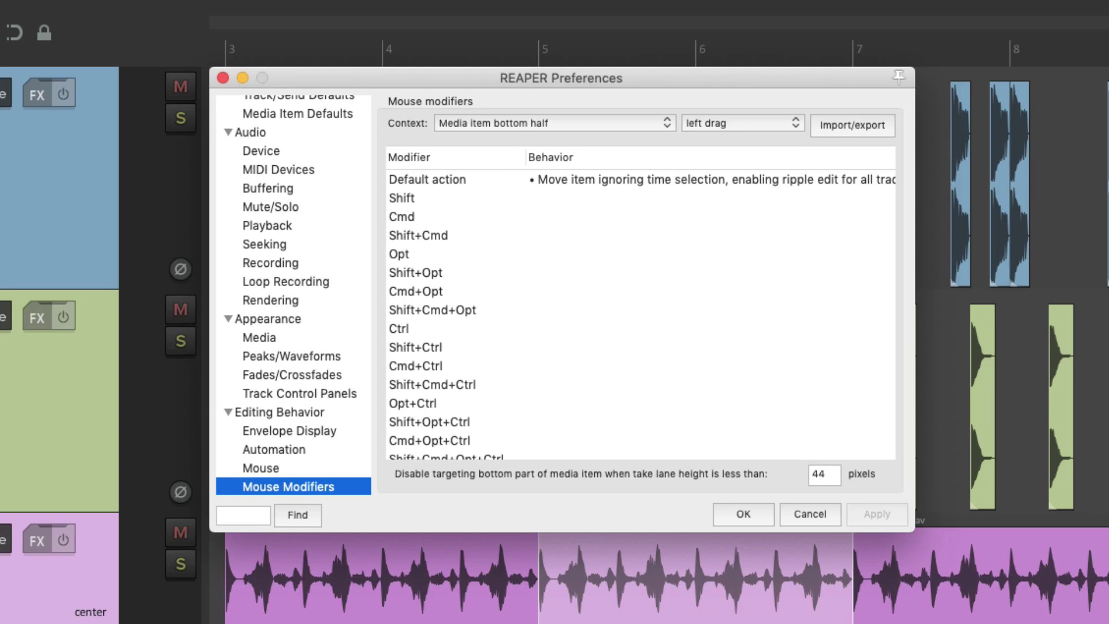
click(529, 332)
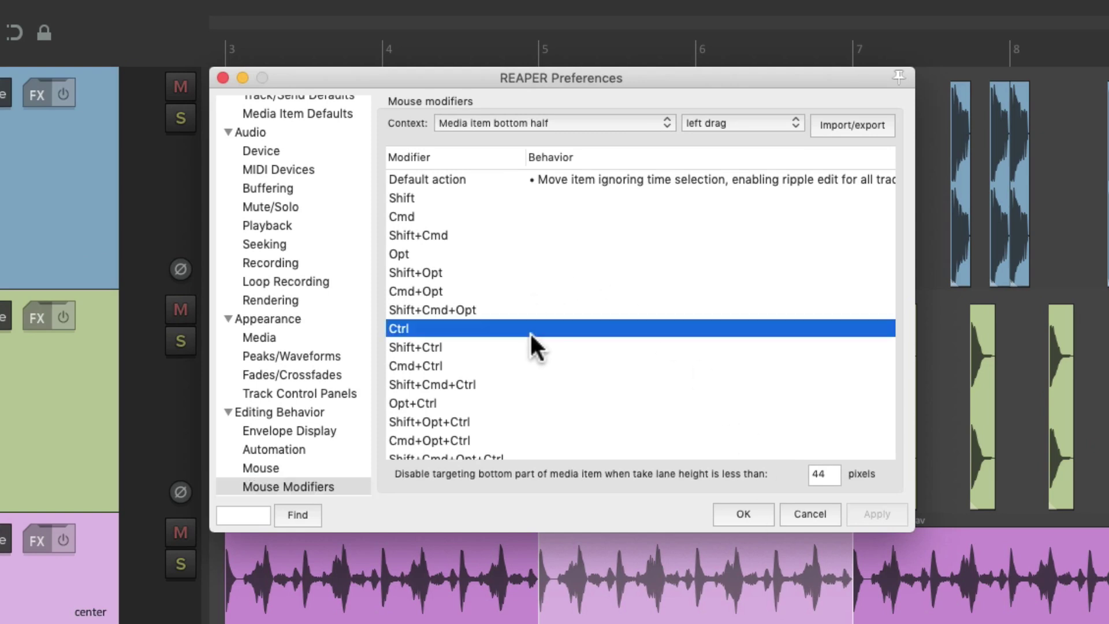
right_click(549, 327)
mouse_move(549, 384)
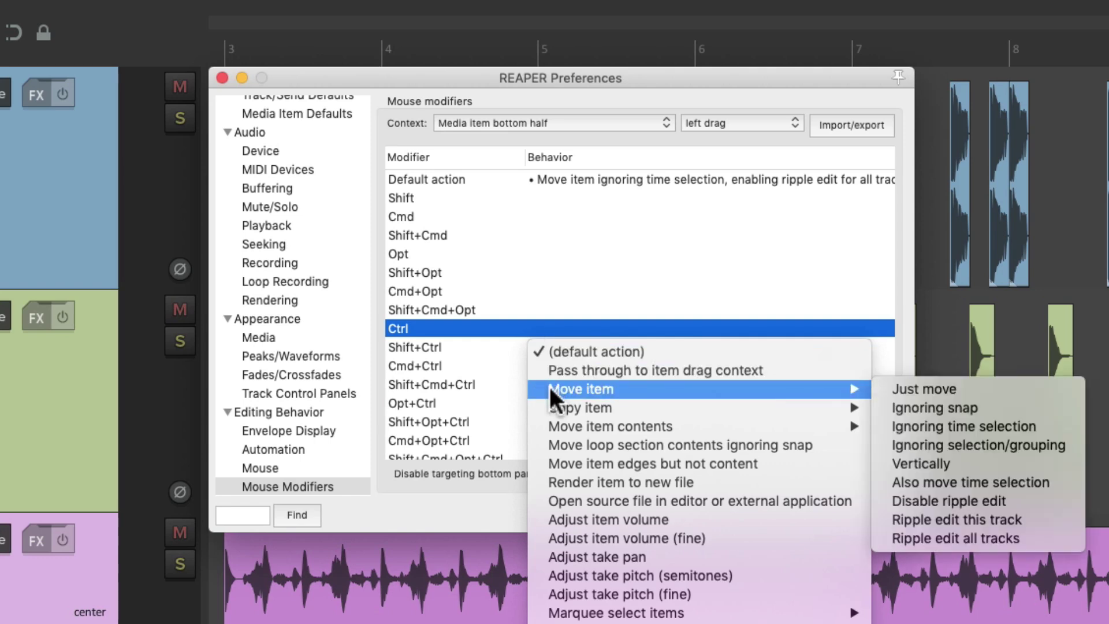
click(1060, 518)
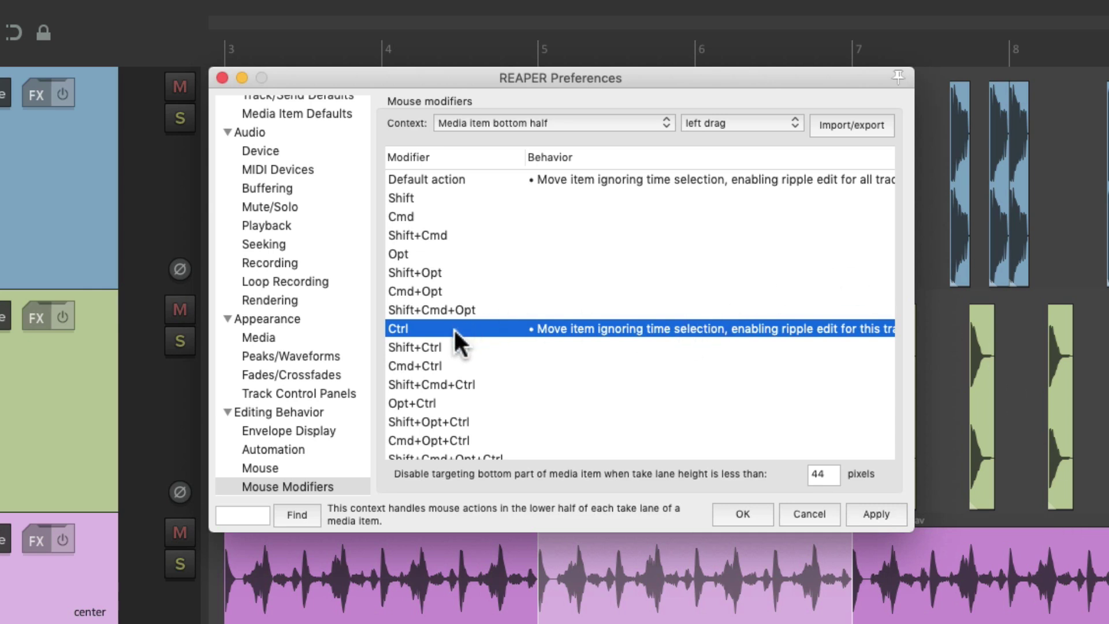
click(735, 516)
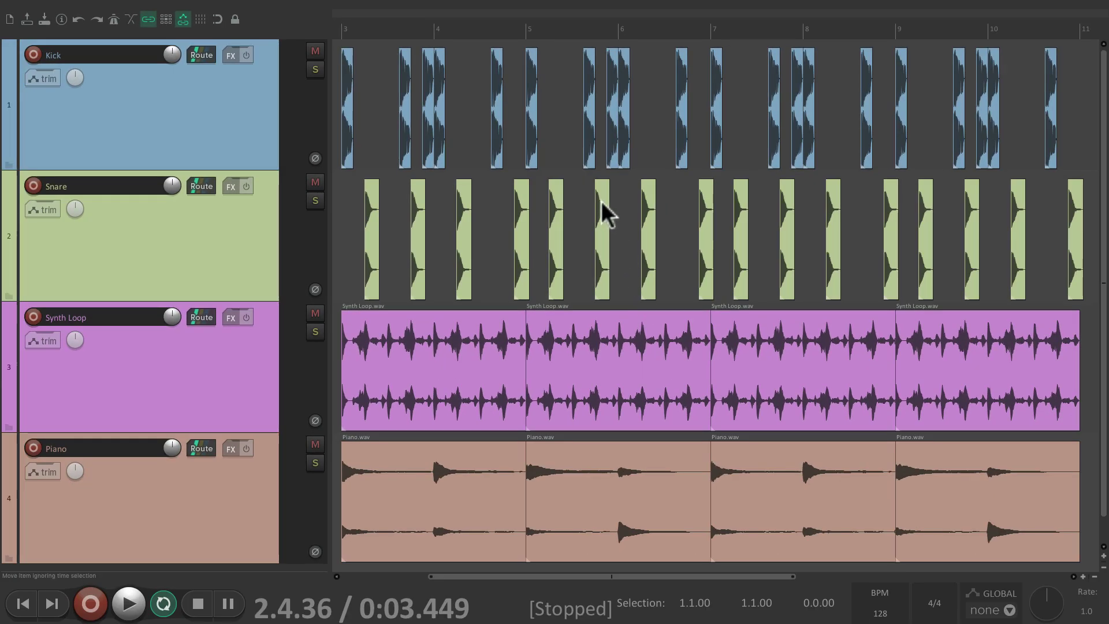
Try moving the second Snare item between bars 5 and 6 by its upper half, its bottom half and with the Ctrl modifier, undoing each move.
mouse_move(602, 201)
mouse_down()
mouse_move(645, 203)
mouse_move(598, 205)
mouse_move(626, 205)
mouse_move(610, 203)
mouse_move(615, 215)
mouse_up()
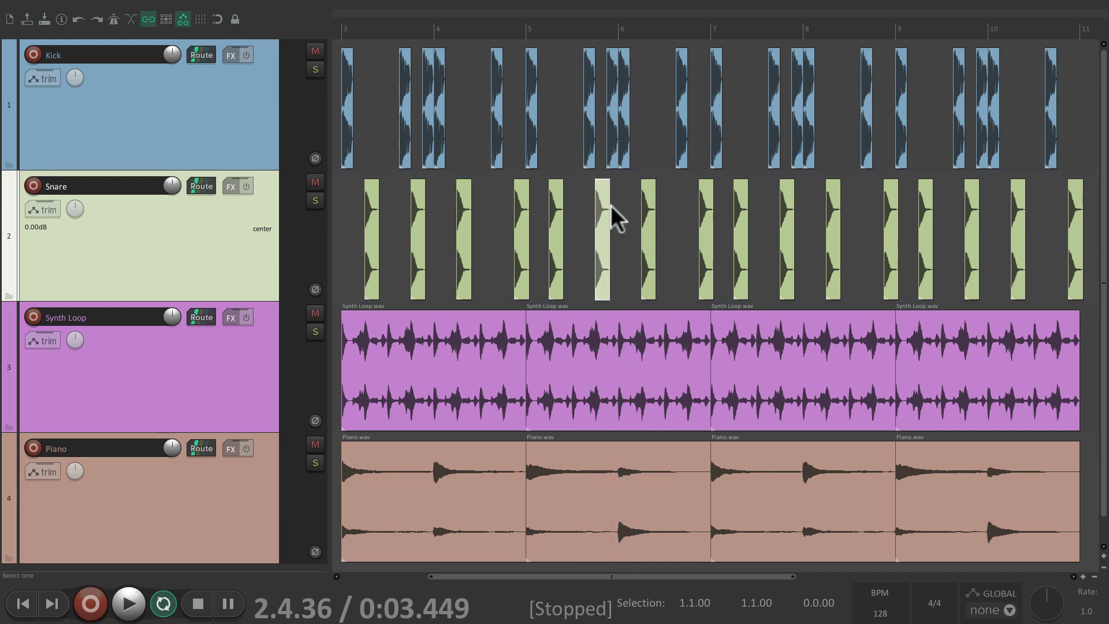
drag(602, 284, 641, 279)
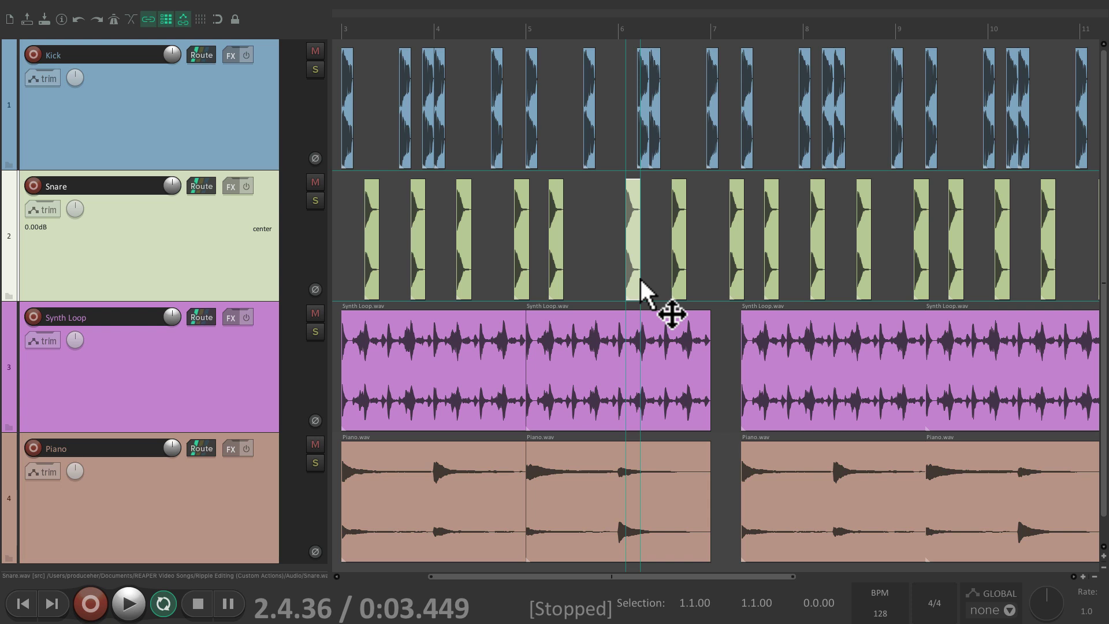
key(alt+s)
key(ctrl+z)
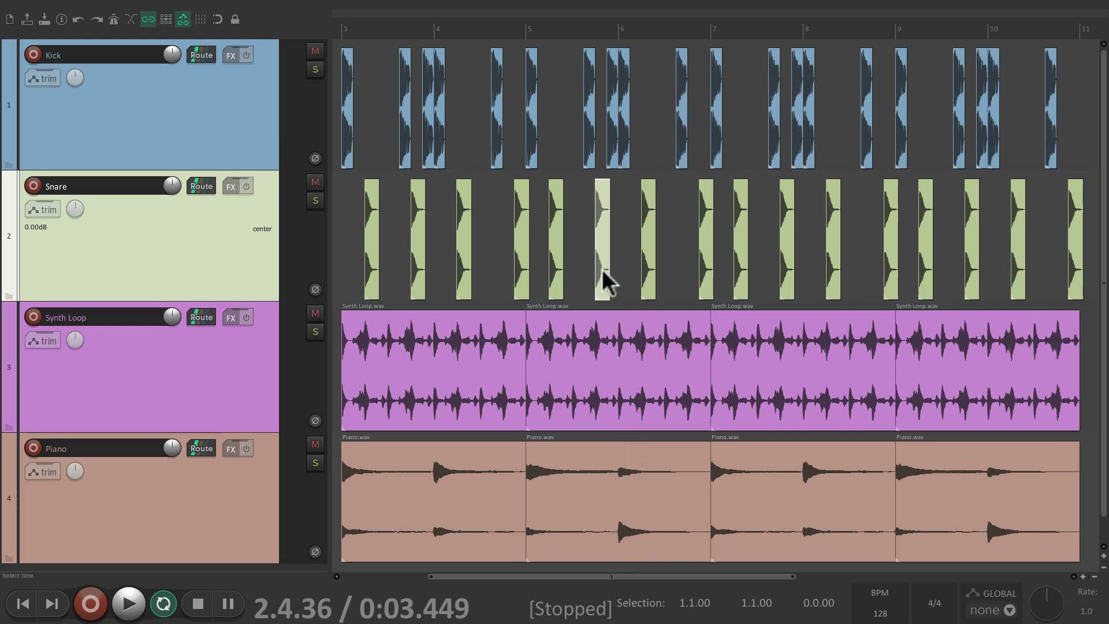
key(alt+s)
drag(603, 282, 645, 277)
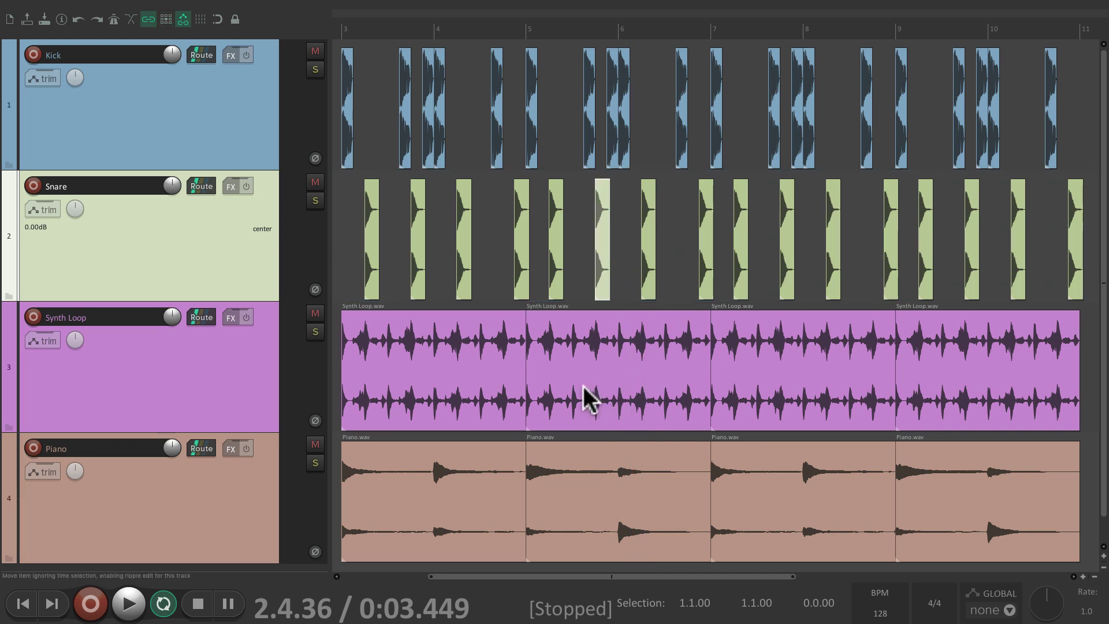
Try ripple moving the Synth Loop item at bar 5 slightly later by its bottom half, and undo the moves.
drag(584, 397, 629, 407)
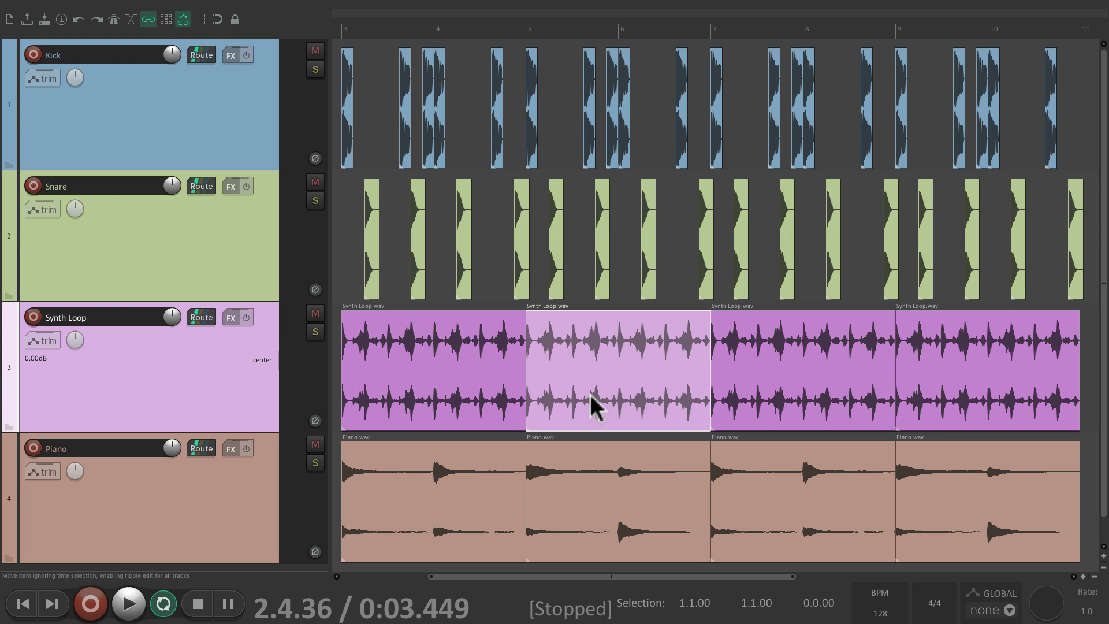
drag(582, 401, 617, 412)
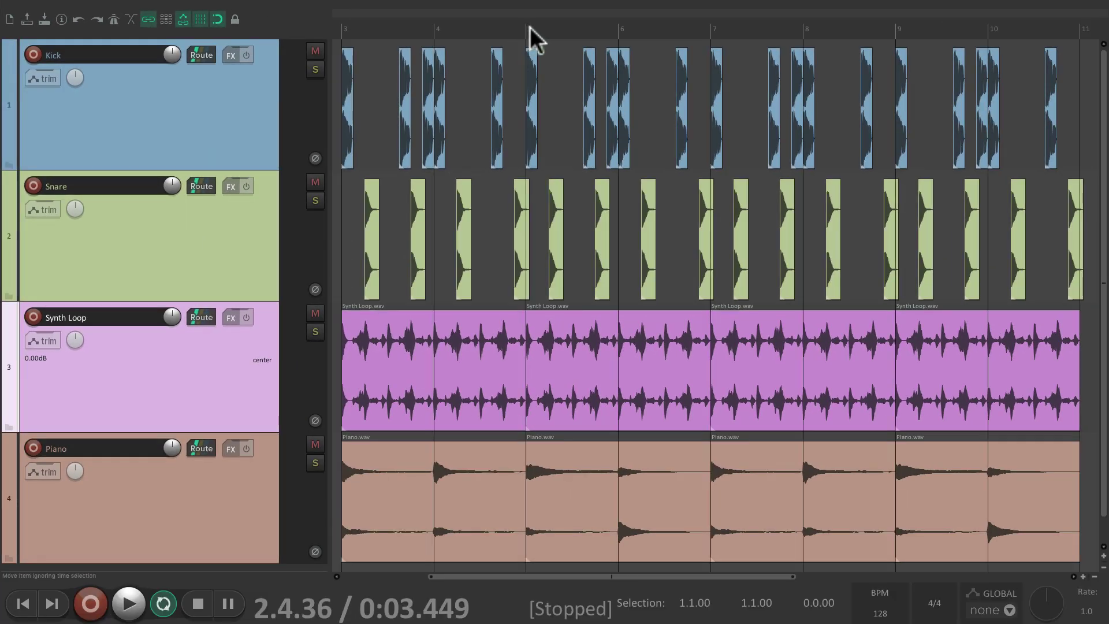
Ripple delete the time range from 5.1.00 to 7.1.00 on all tracks, and undo the deletion.
drag(526, 29, 702, 29)
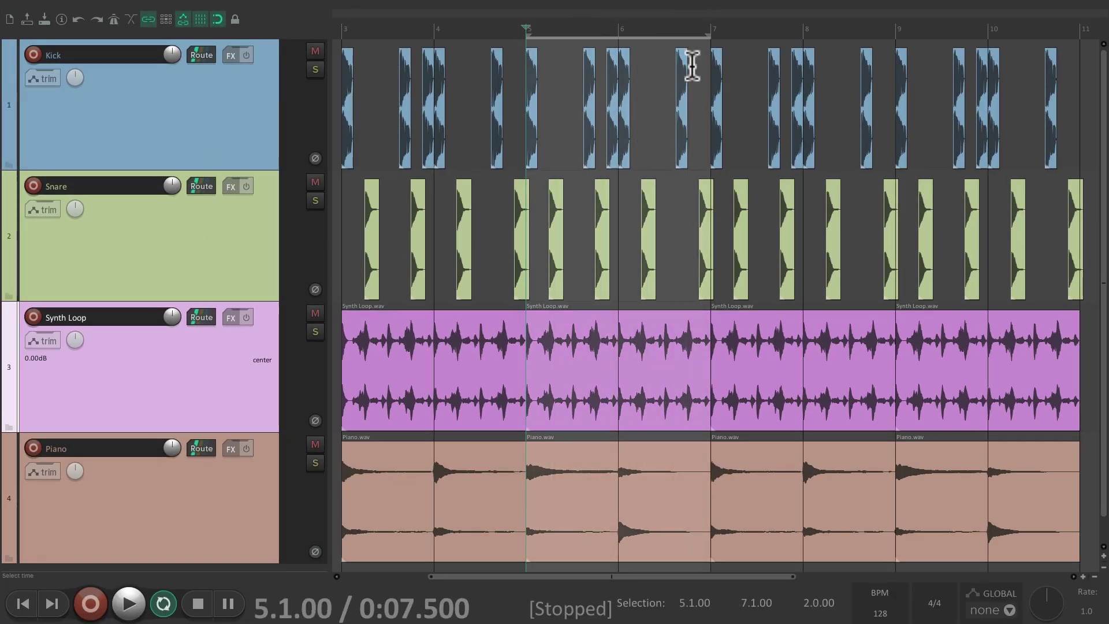
key(ctrl+z)
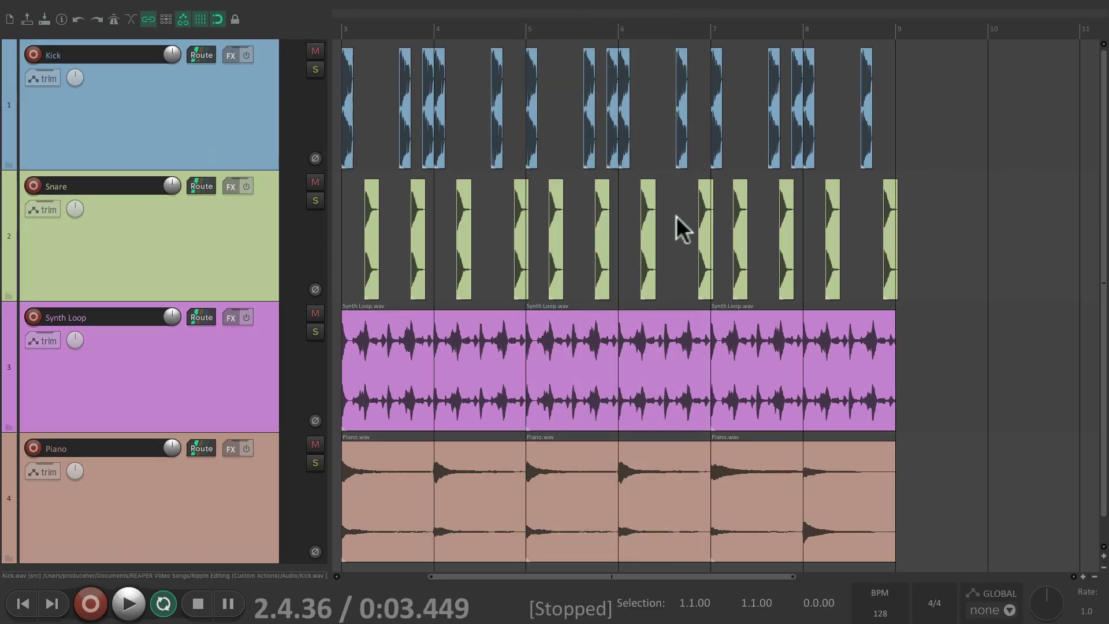
key(ctrl+shift+z)
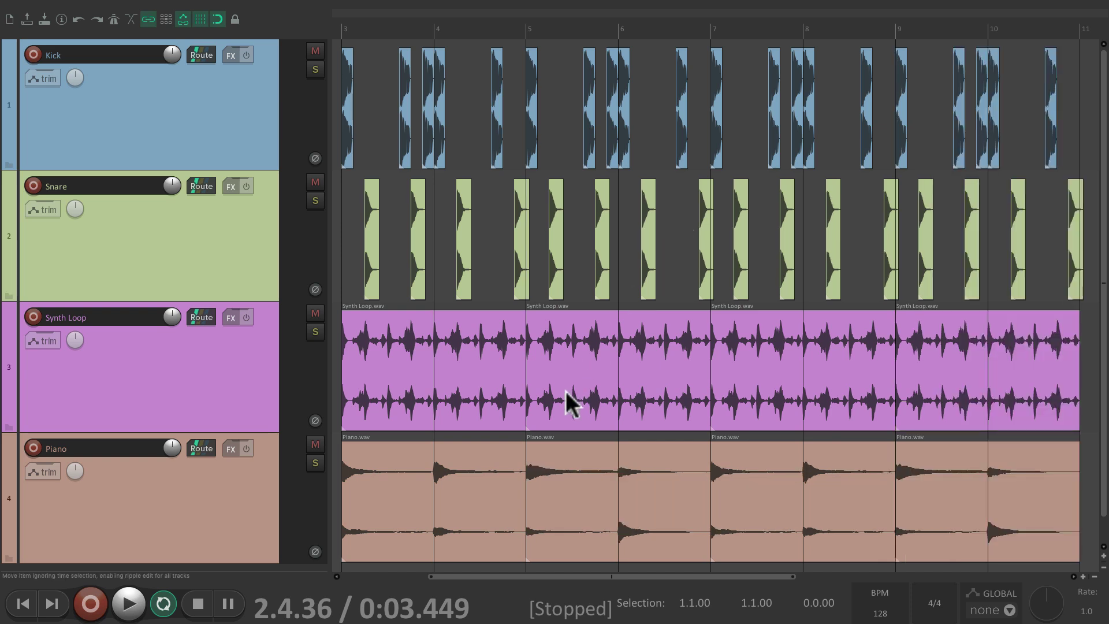
Move the Synth Loop item at bar 5 later by its bottom half once more, and undo the move.
drag(563, 404, 635, 407)
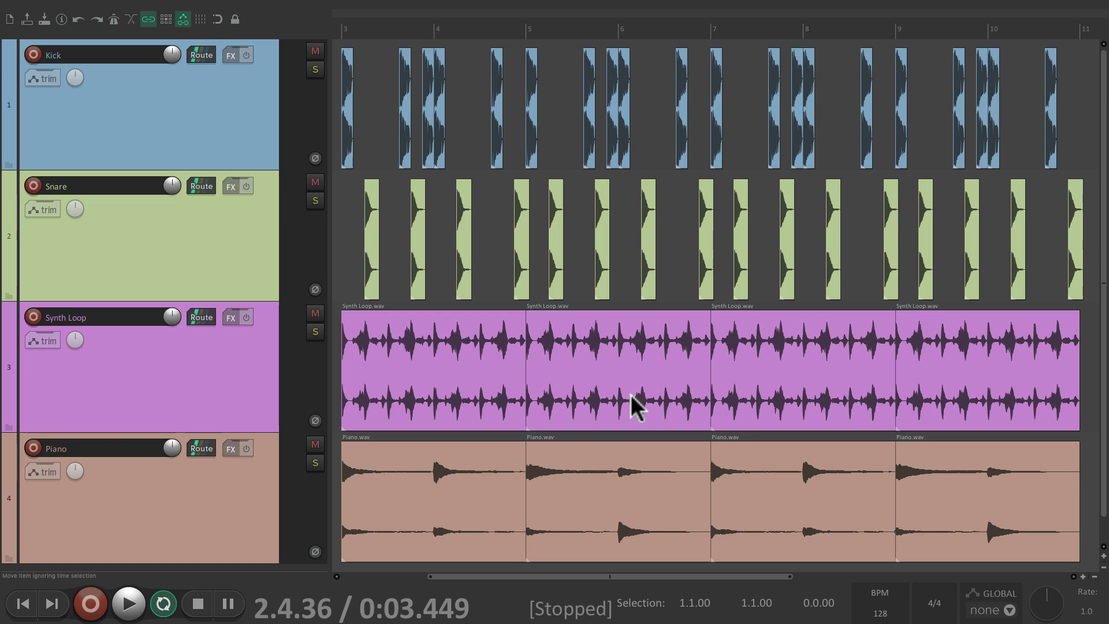